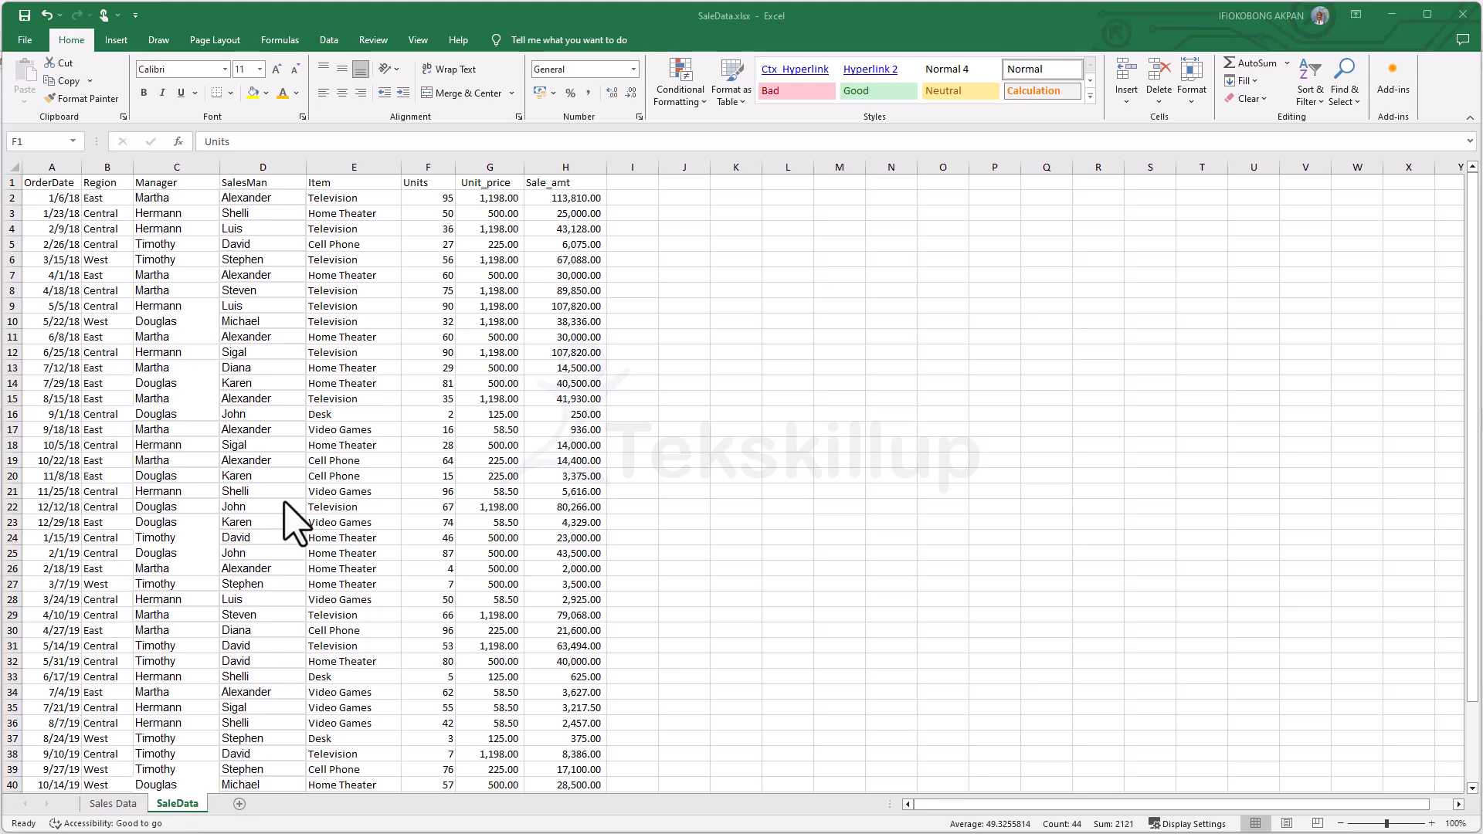
- Review the sales table down to its last row, looking at the Units, Item and Sale_amt columns
scroll(343, 402, down, 1)
scroll(341, 394, down, 4)
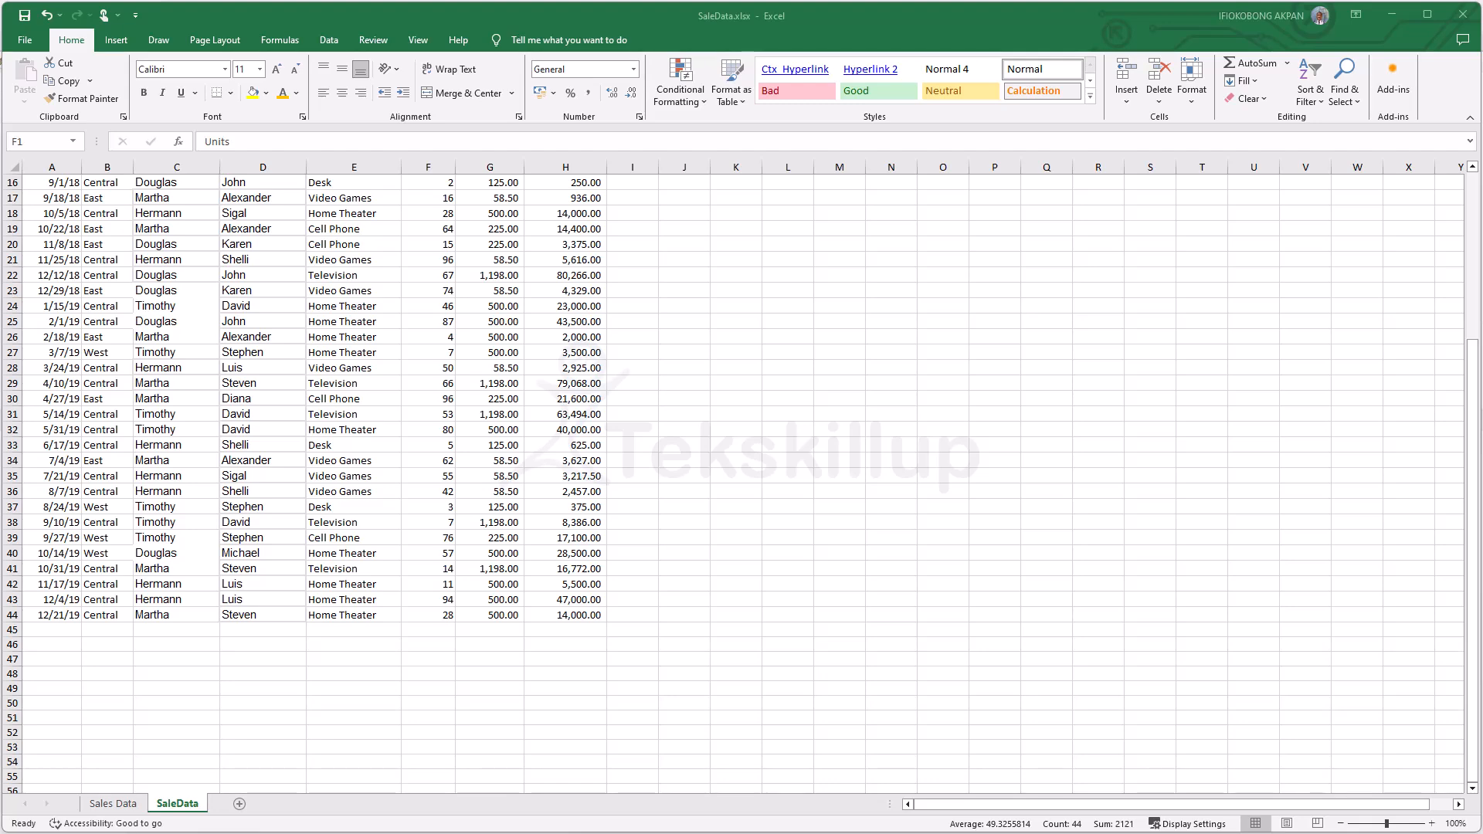
scroll(581, 348, up, 5)
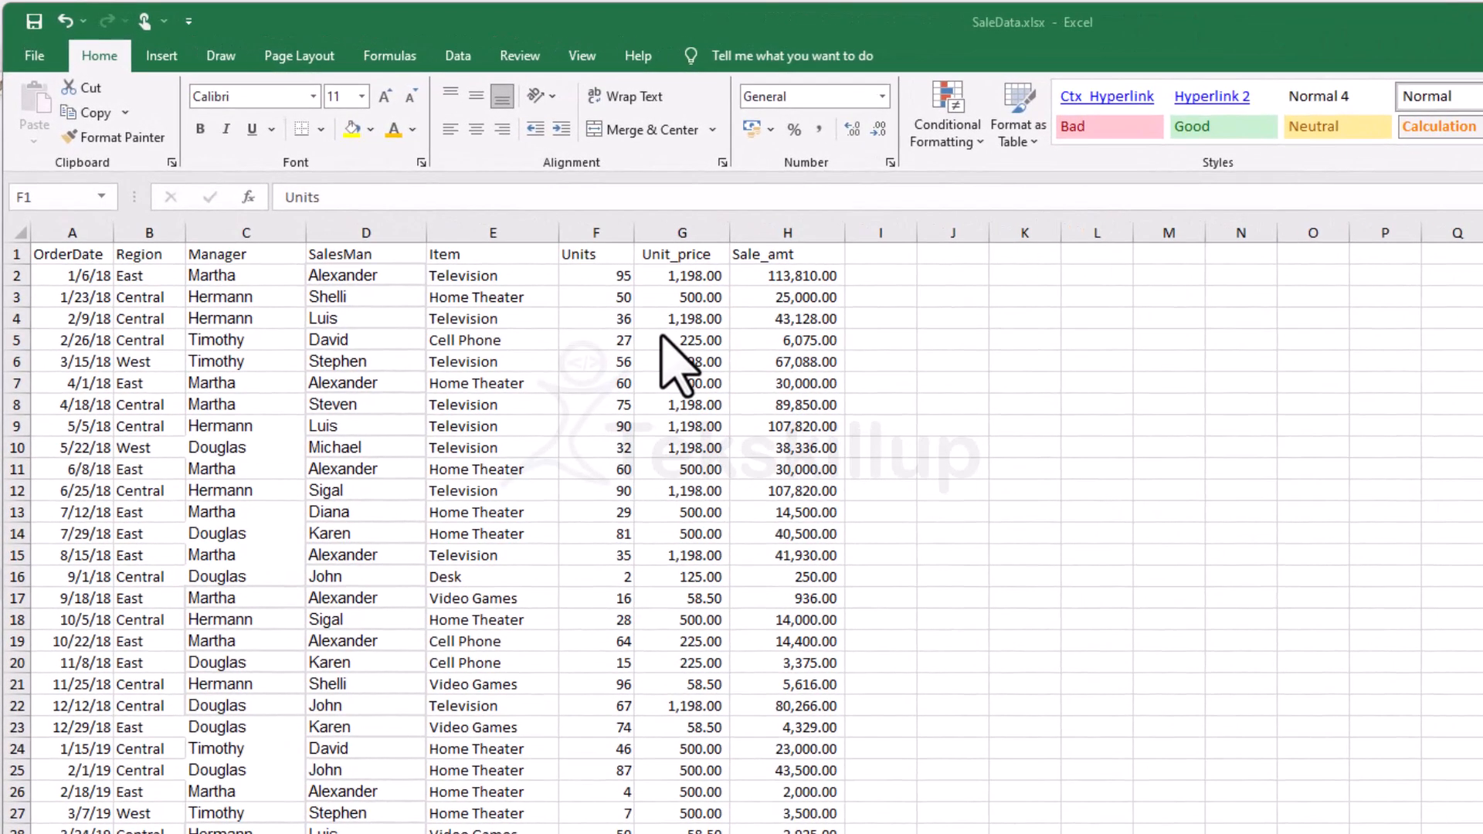
key(ctrl+shift+Down)
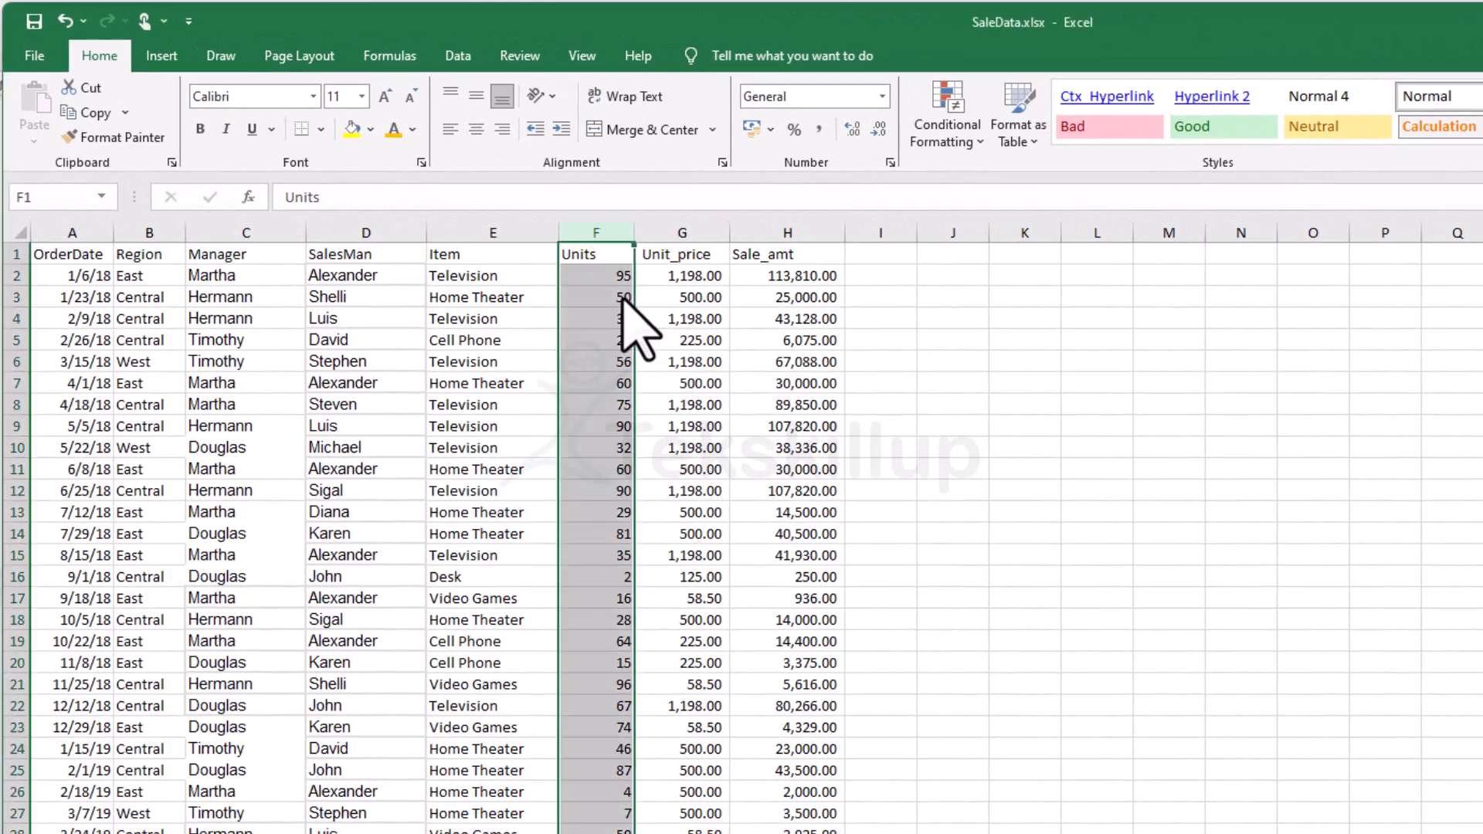
click(623, 296)
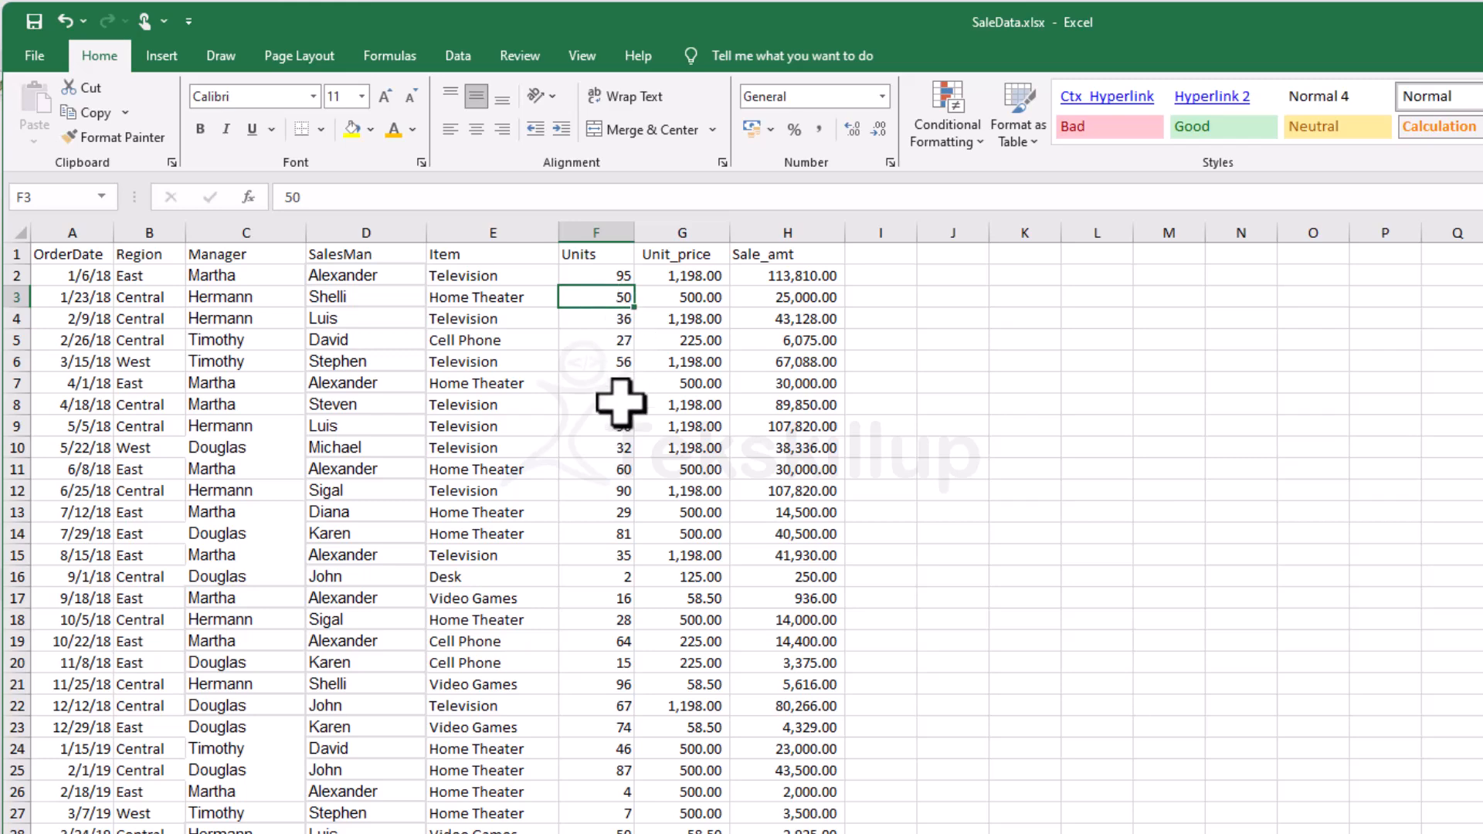
click(614, 575)
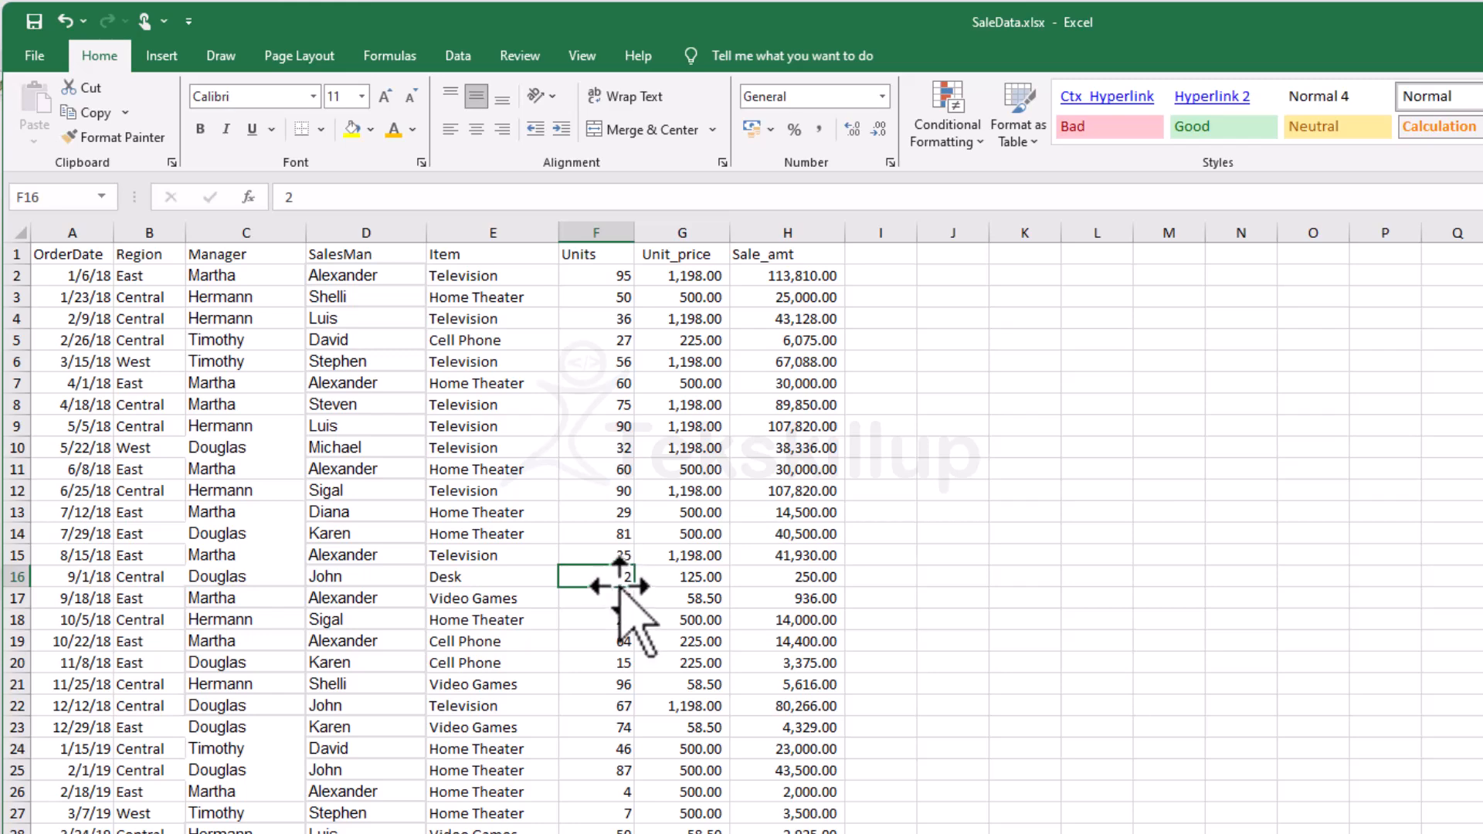
click(611, 490)
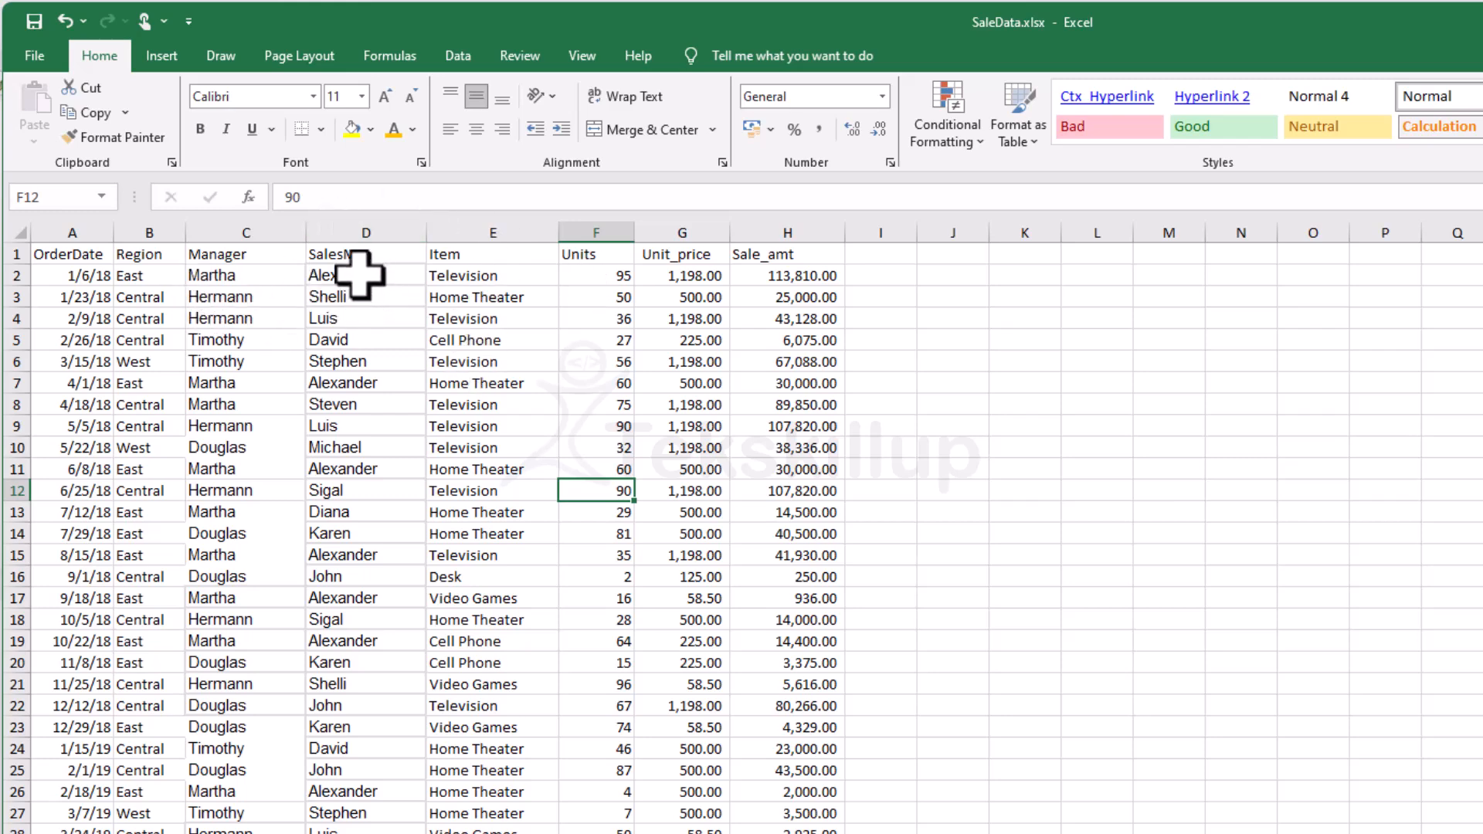
click(483, 278)
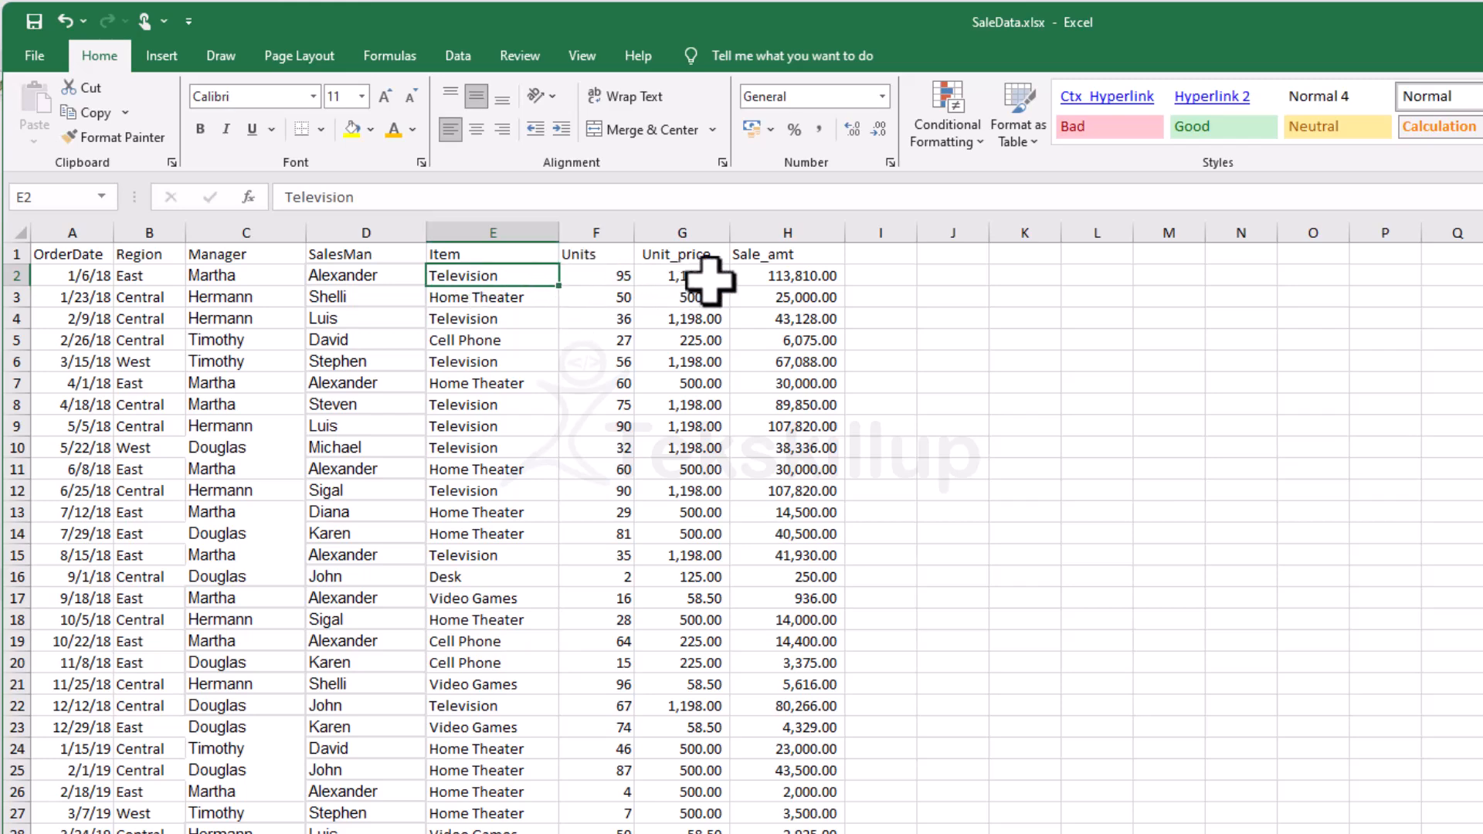
click(788, 278)
double_click(793, 285)
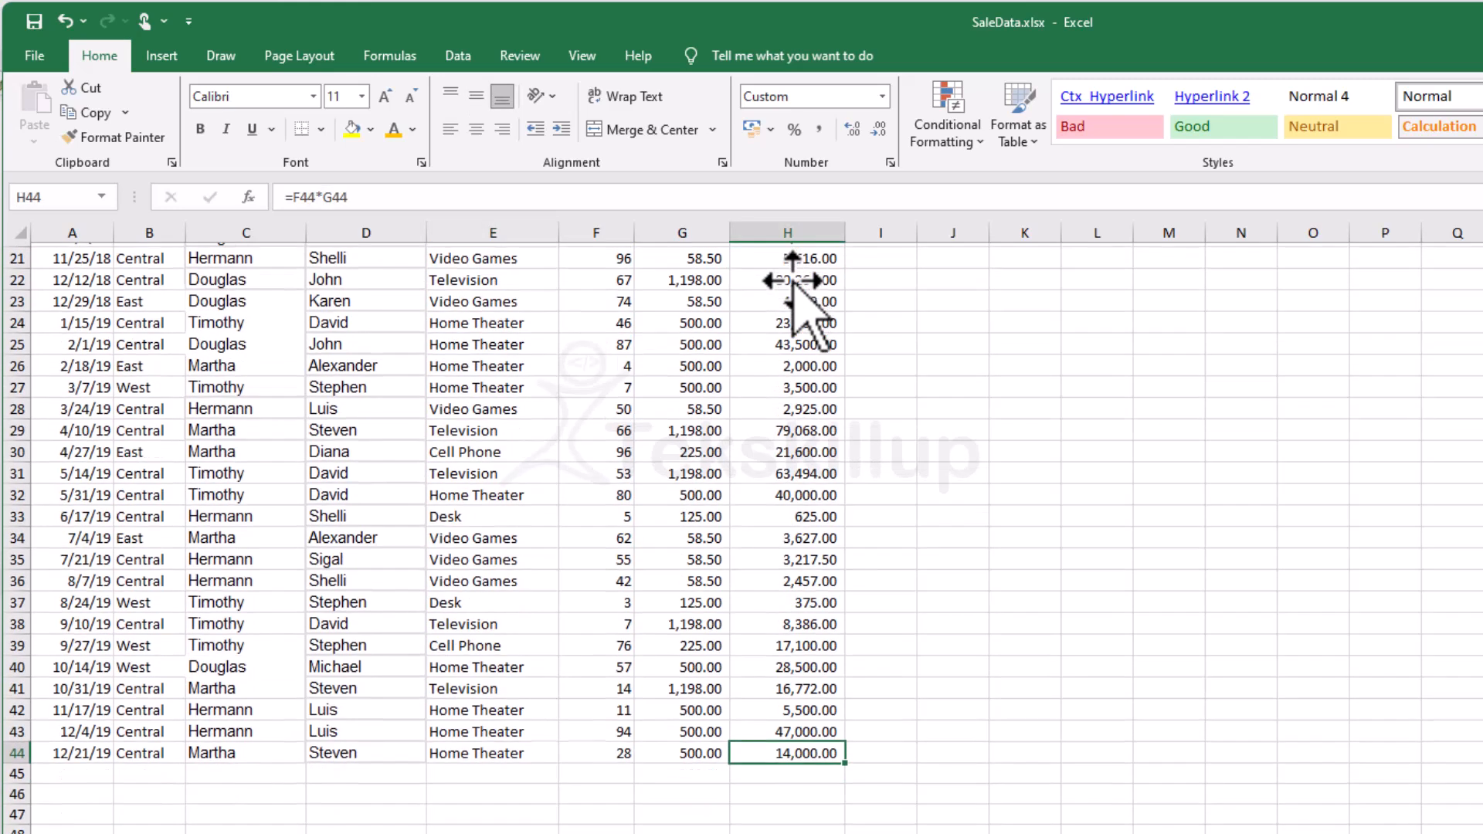
scroll(796, 332, up, 8)
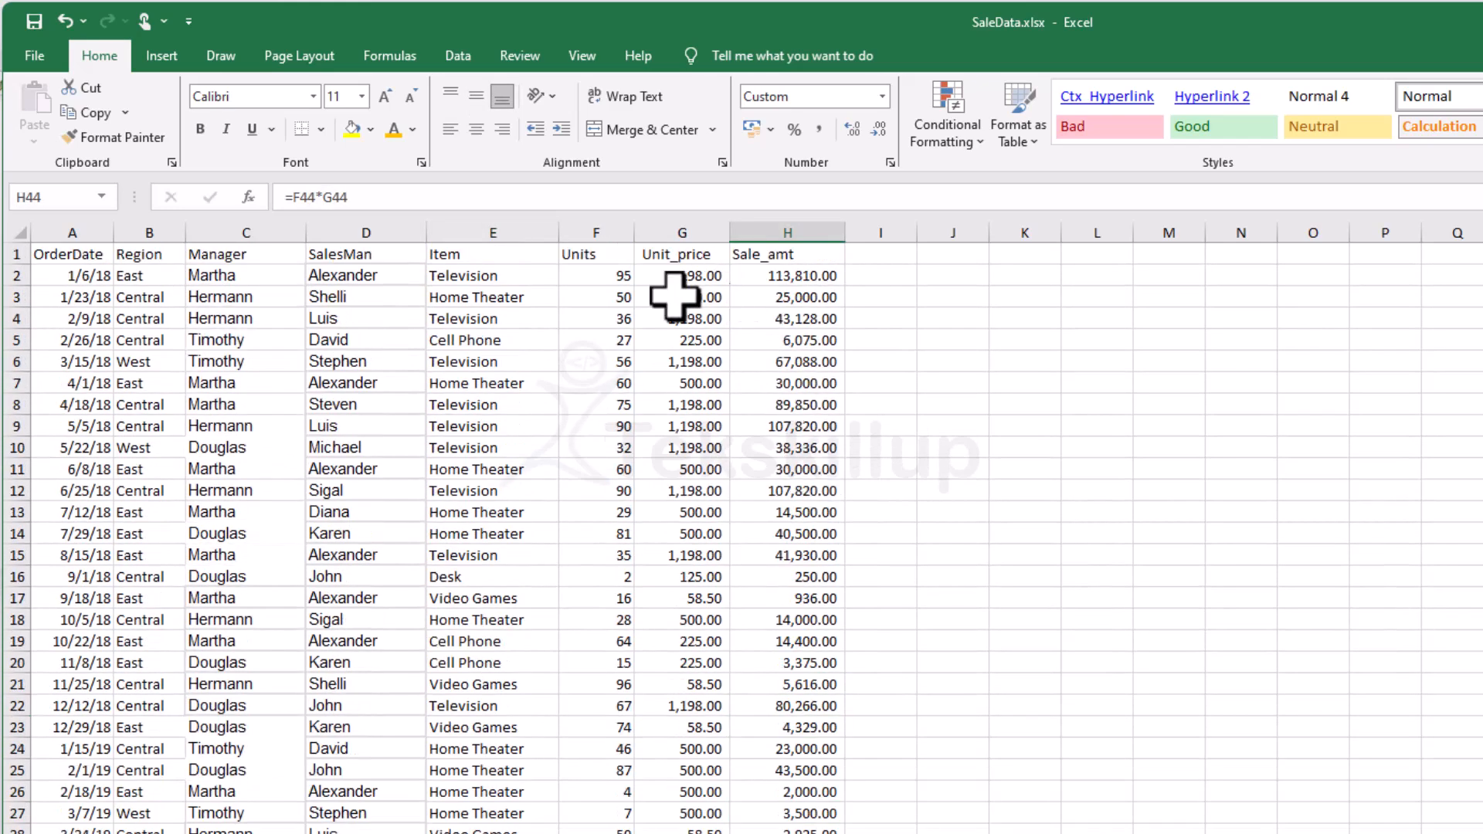
- Examine individual values in the Units column and the item sold in row 25
click(595, 275)
click(620, 323)
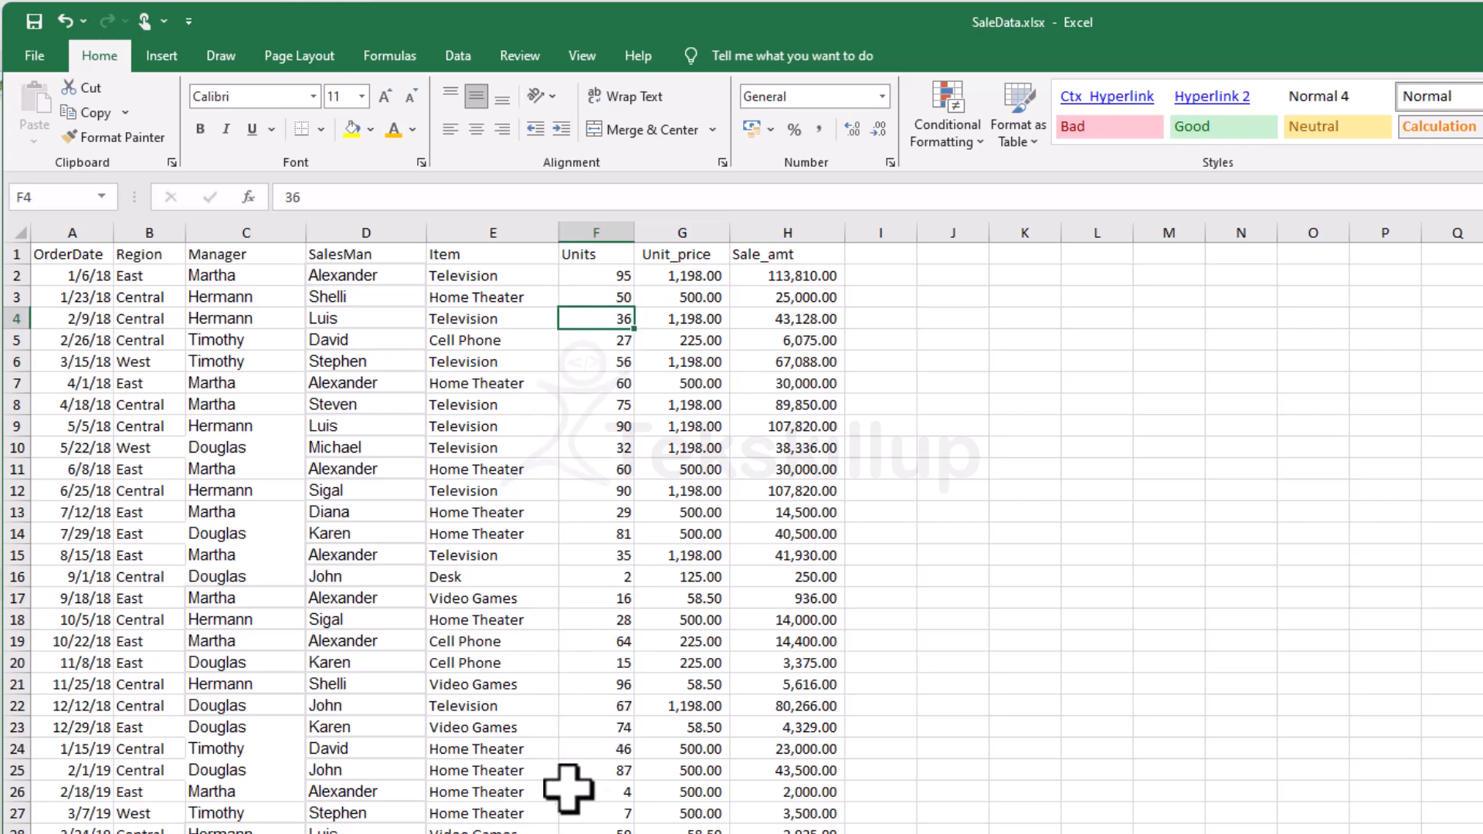
click(604, 749)
click(604, 811)
click(604, 833)
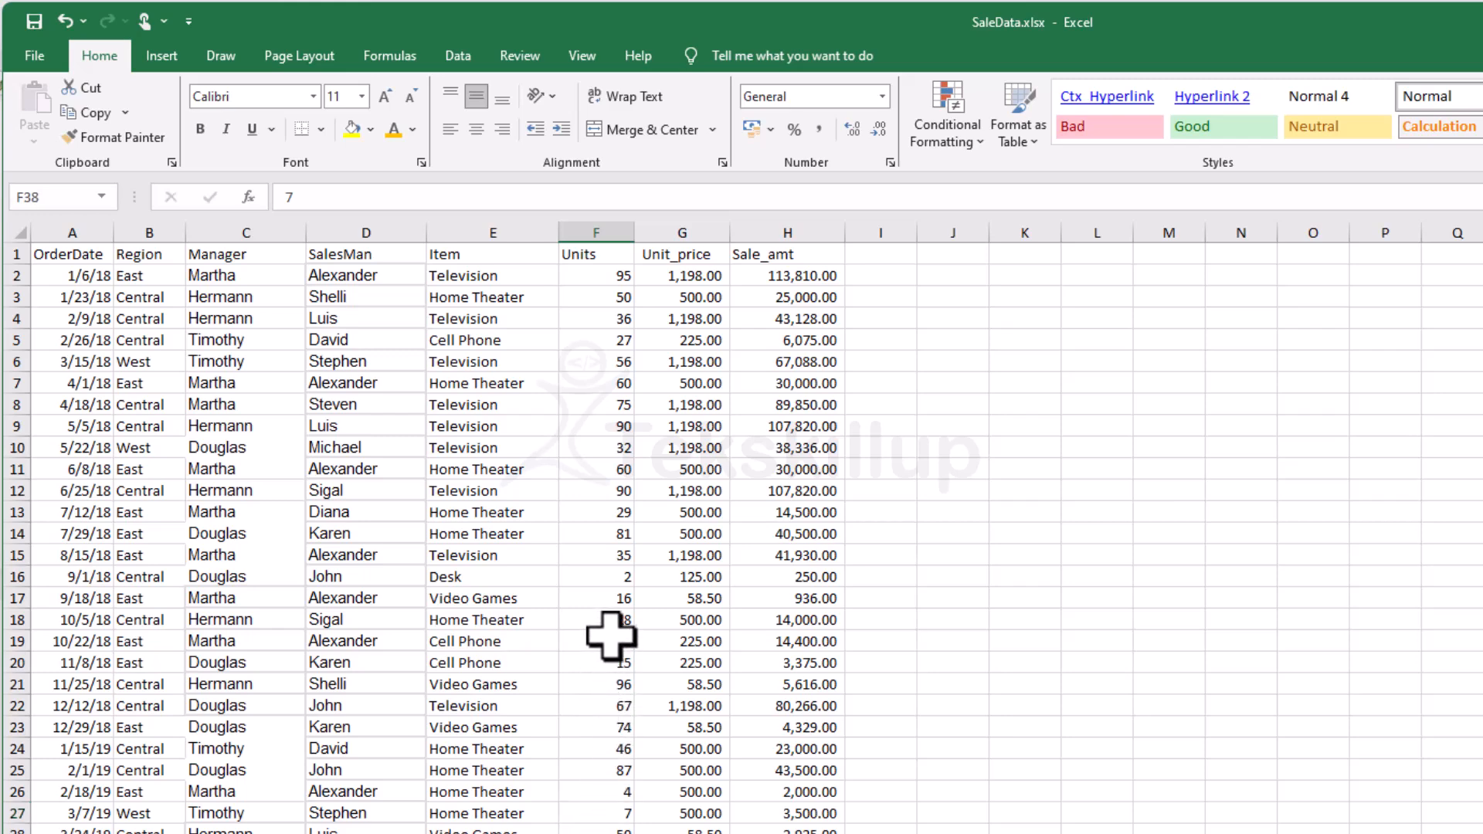
scroll(590, 530, down, 1)
scroll(591, 531, up, 1)
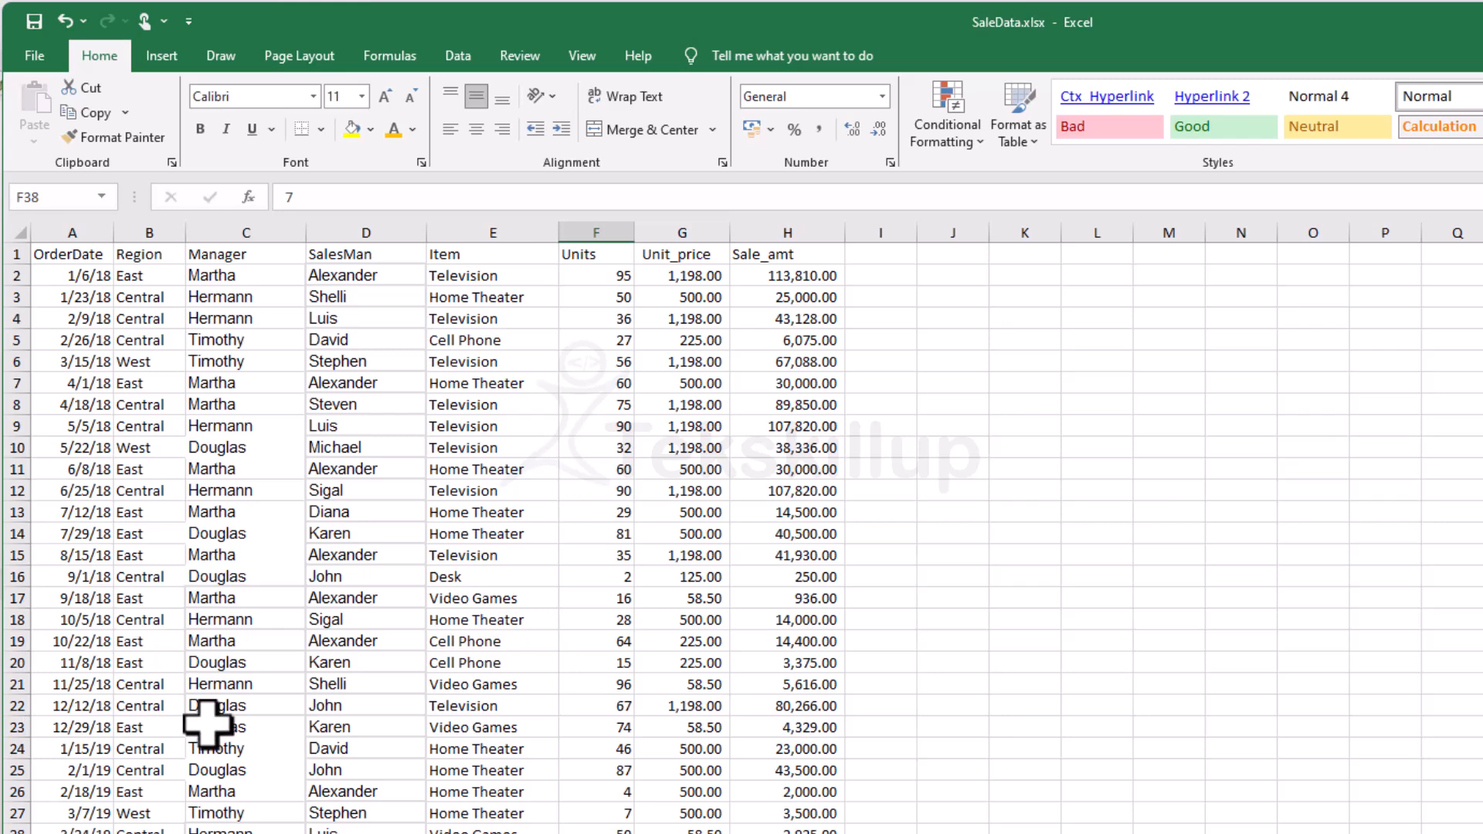
click(615, 768)
click(502, 770)
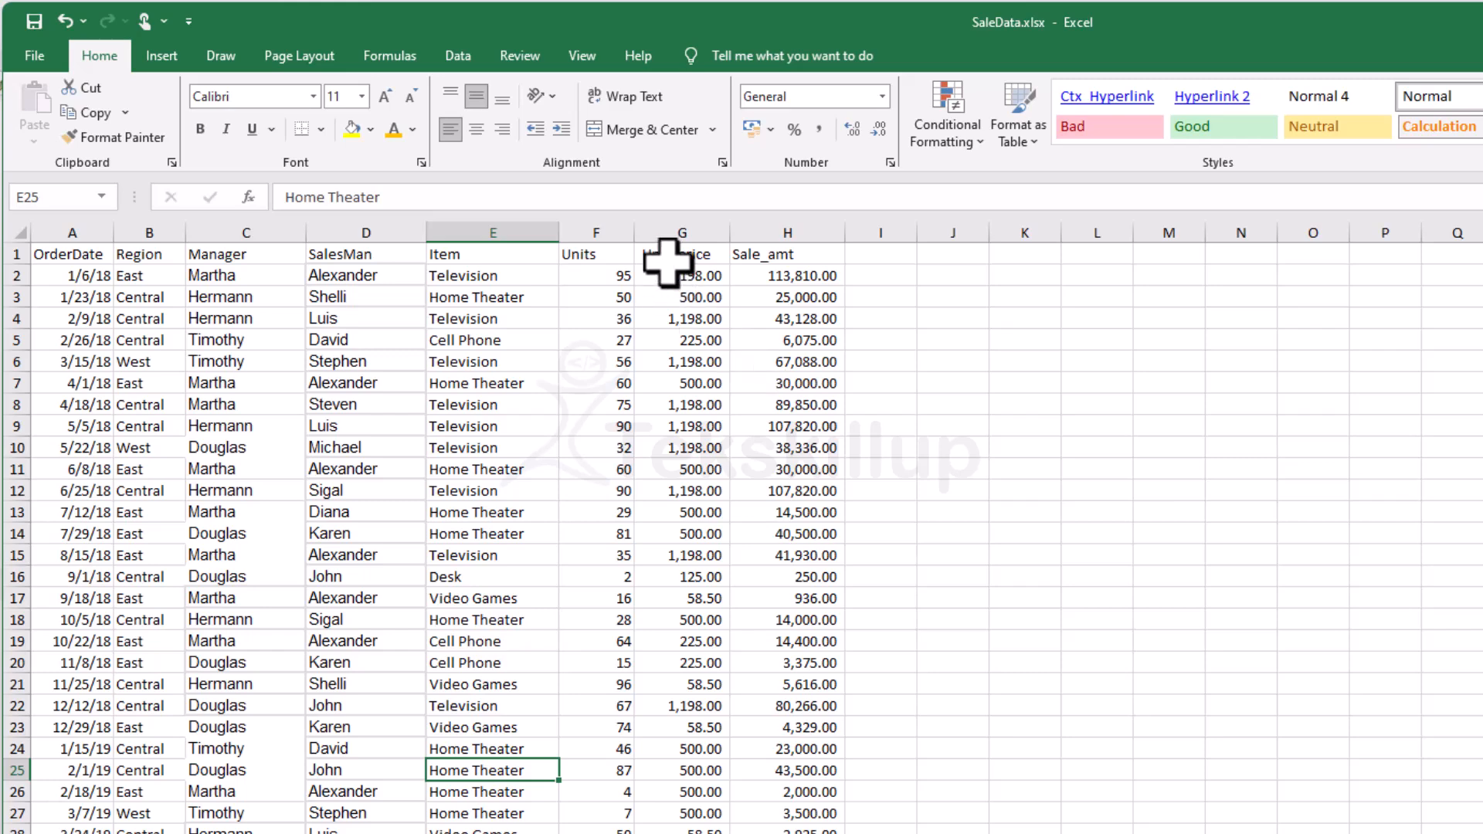
- Examine the conditional formatting options for the Units column, including the icon sets and highlight cells rules
click(608, 233)
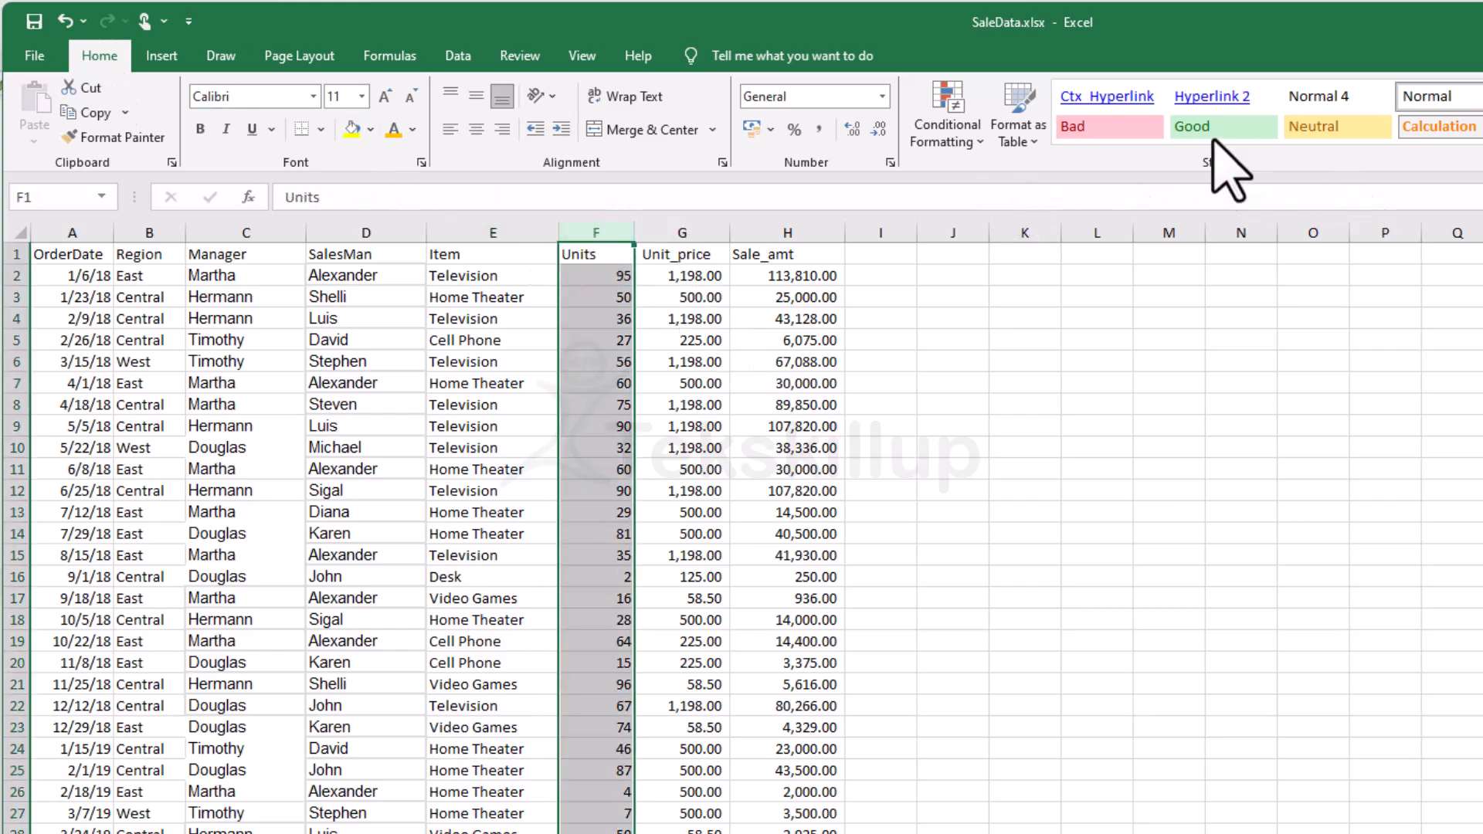
click(981, 141)
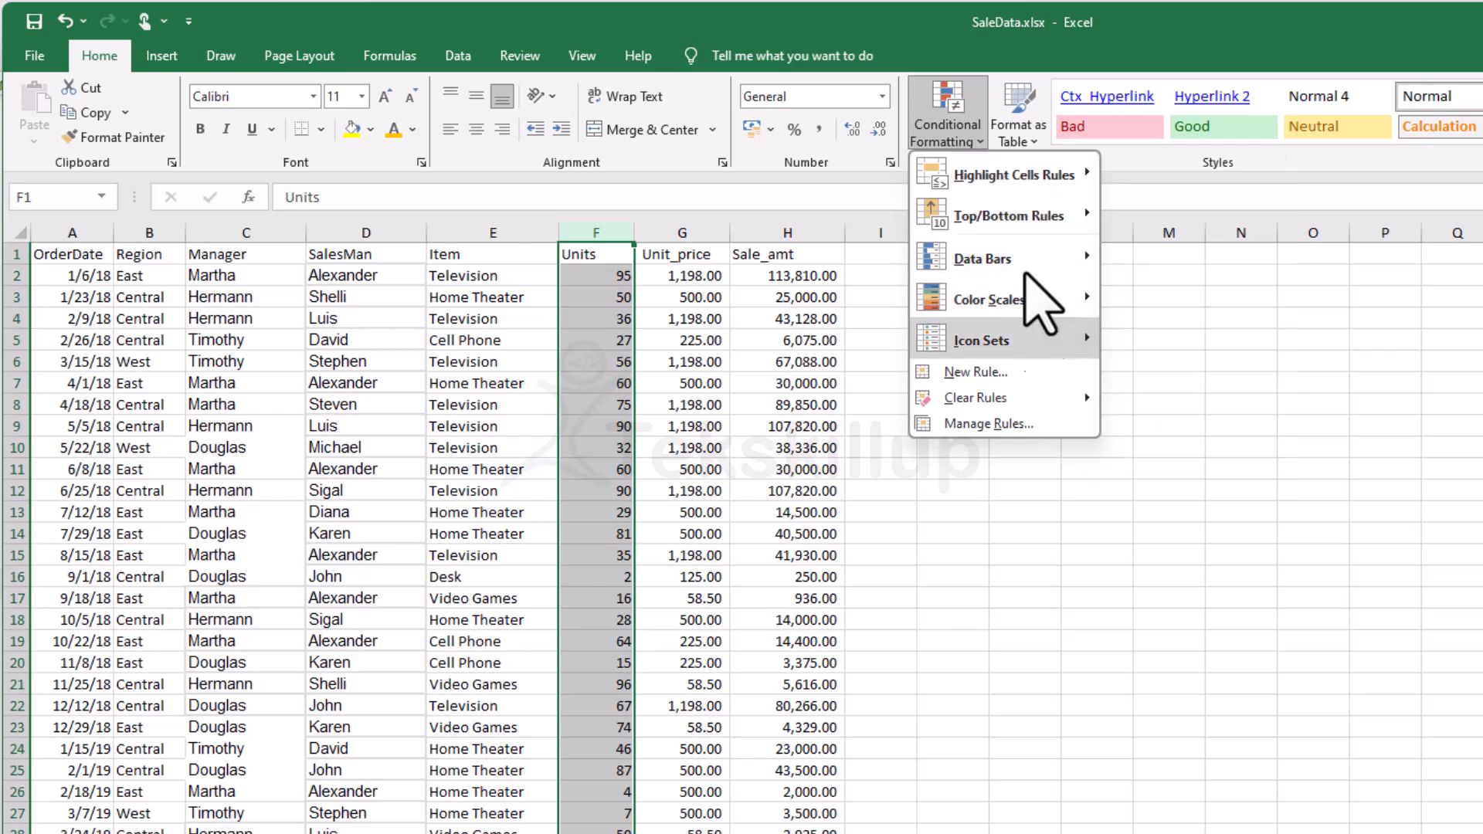
mouse_move(1035, 186)
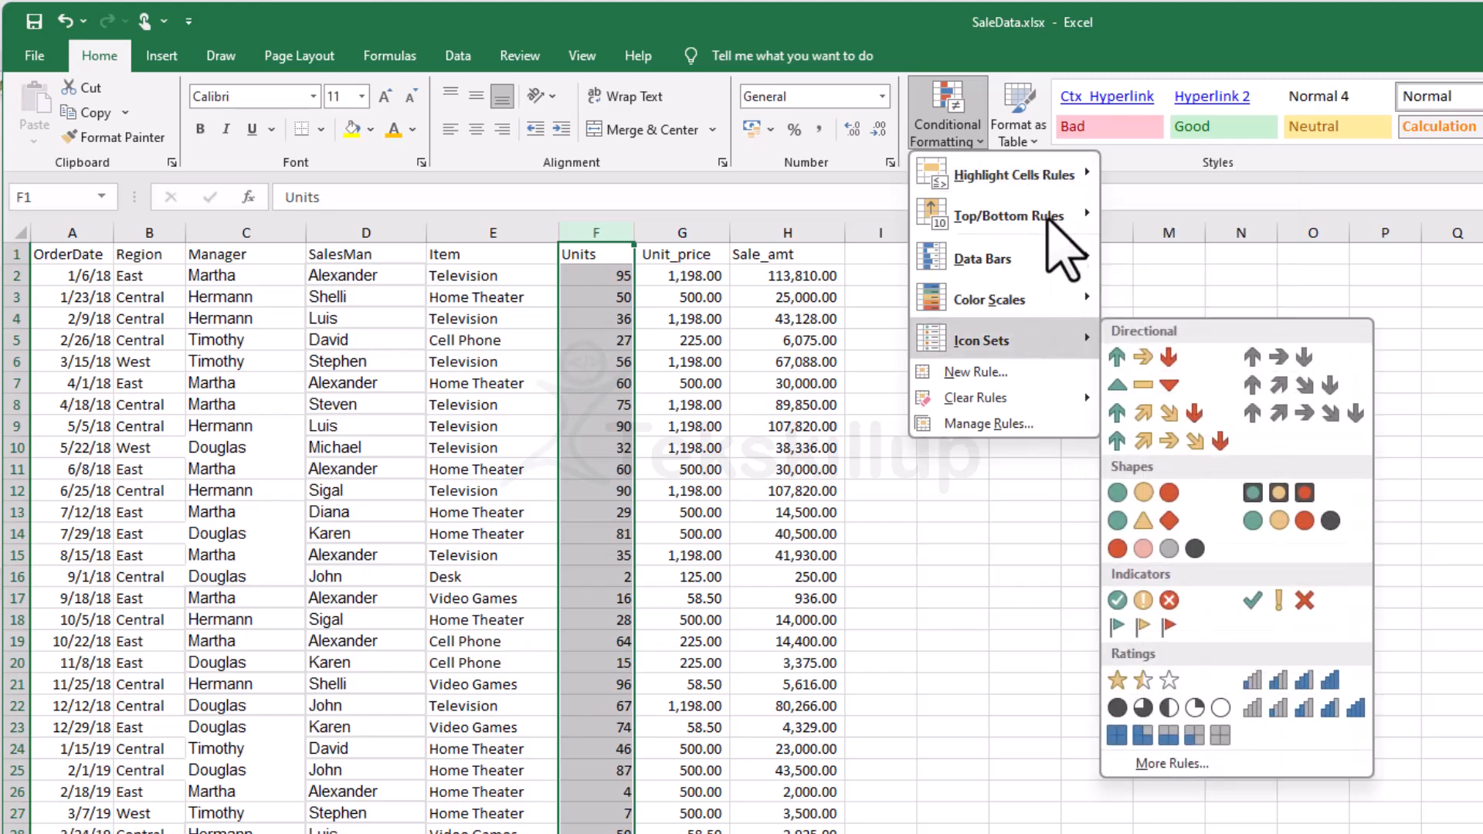
mouse_move(1053, 177)
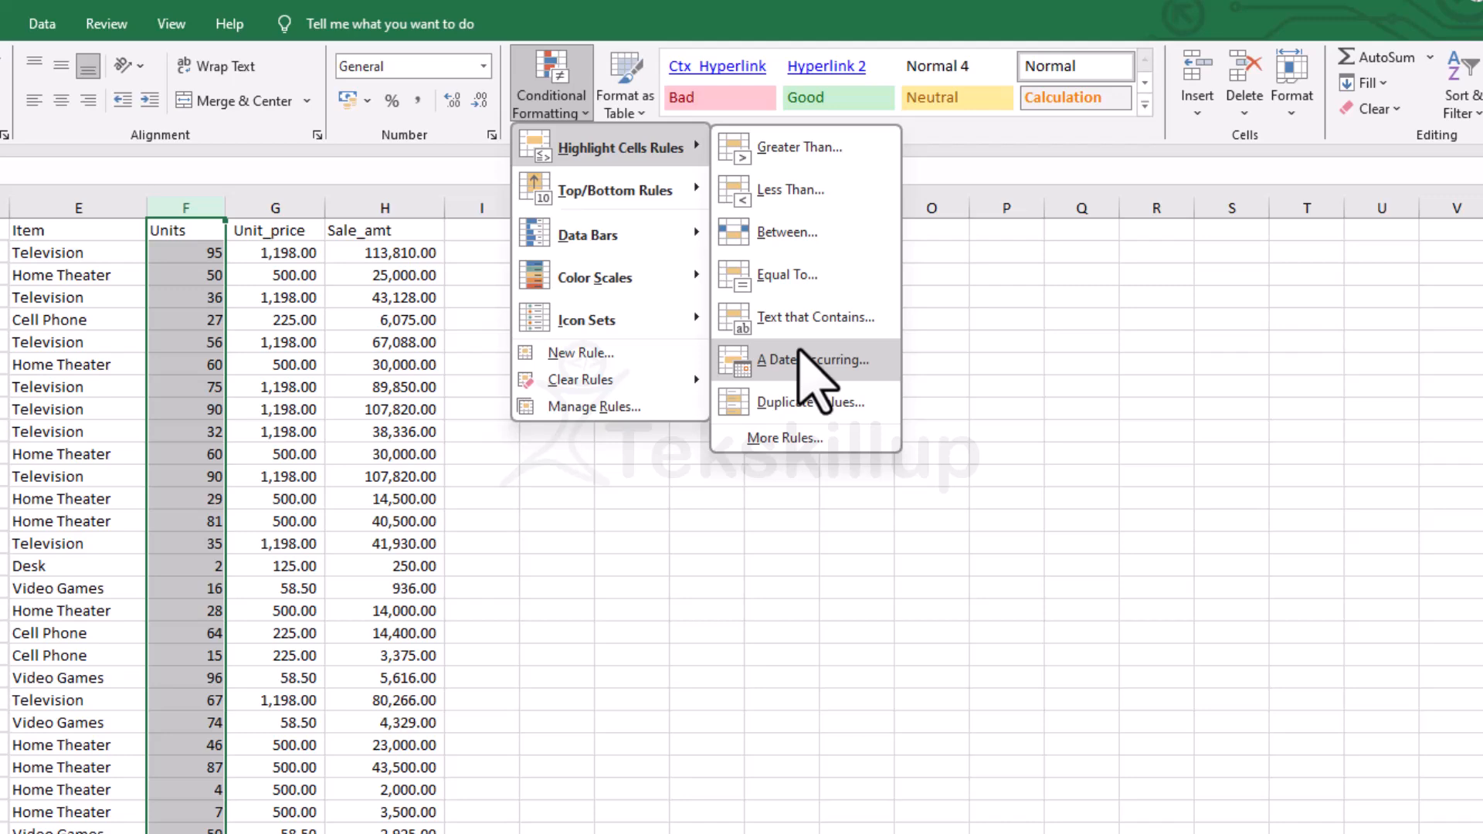
click(662, 539)
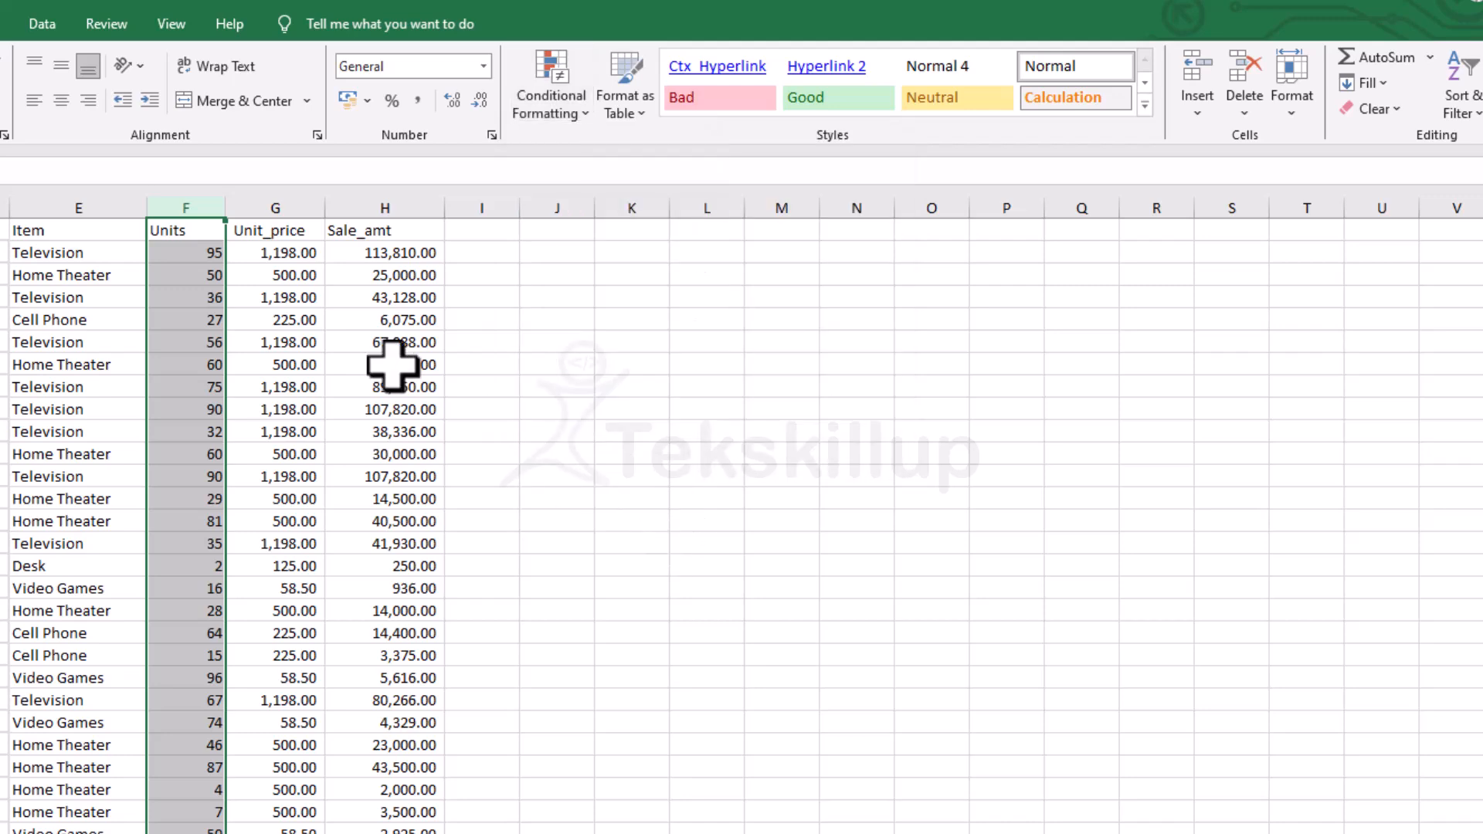
- Try an Equal To highlight rule with the value 90 on the whole Units column and preview it across the rows
click(122, 207)
click(195, 207)
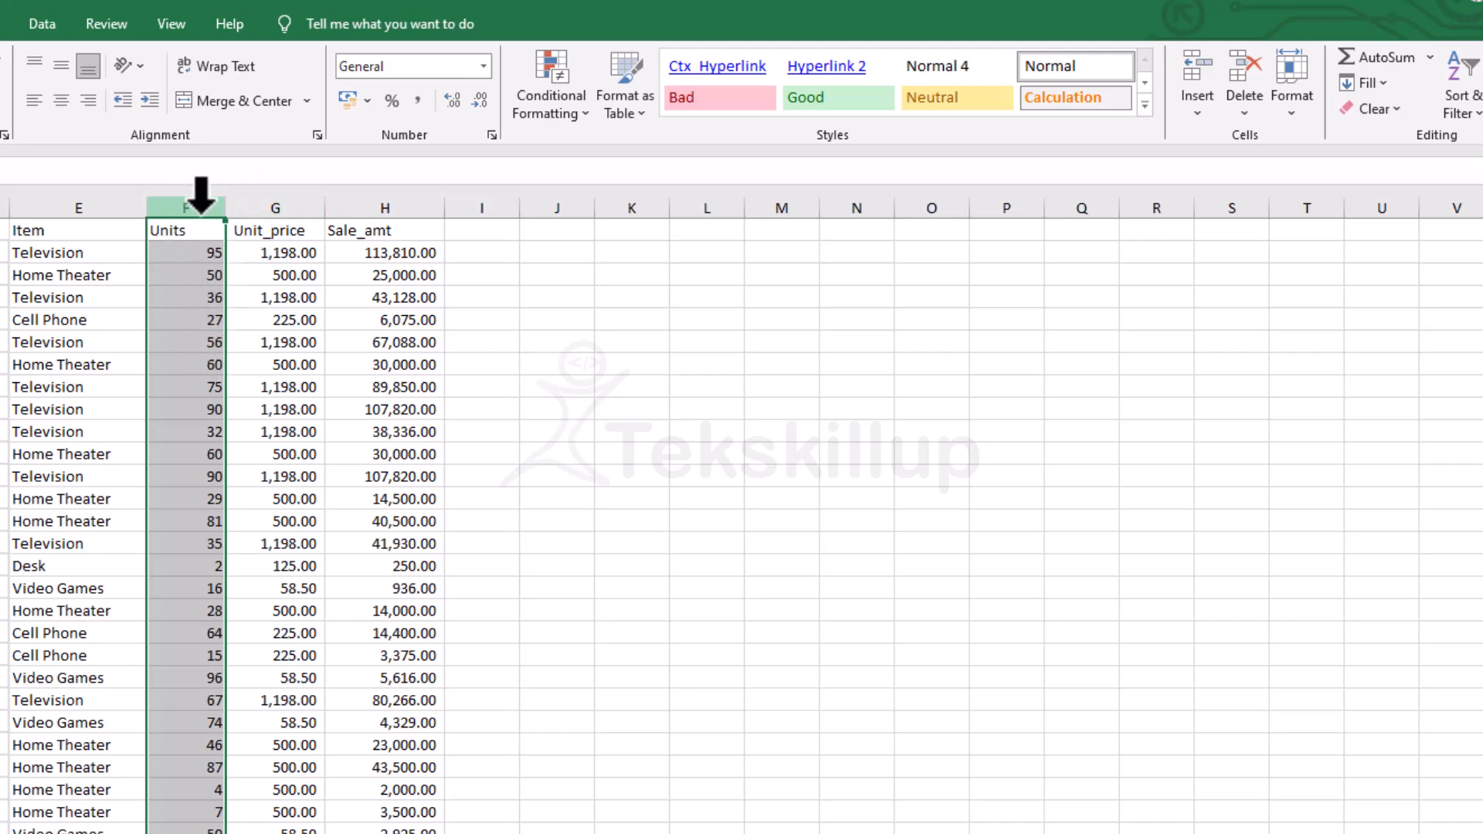
click(384, 363)
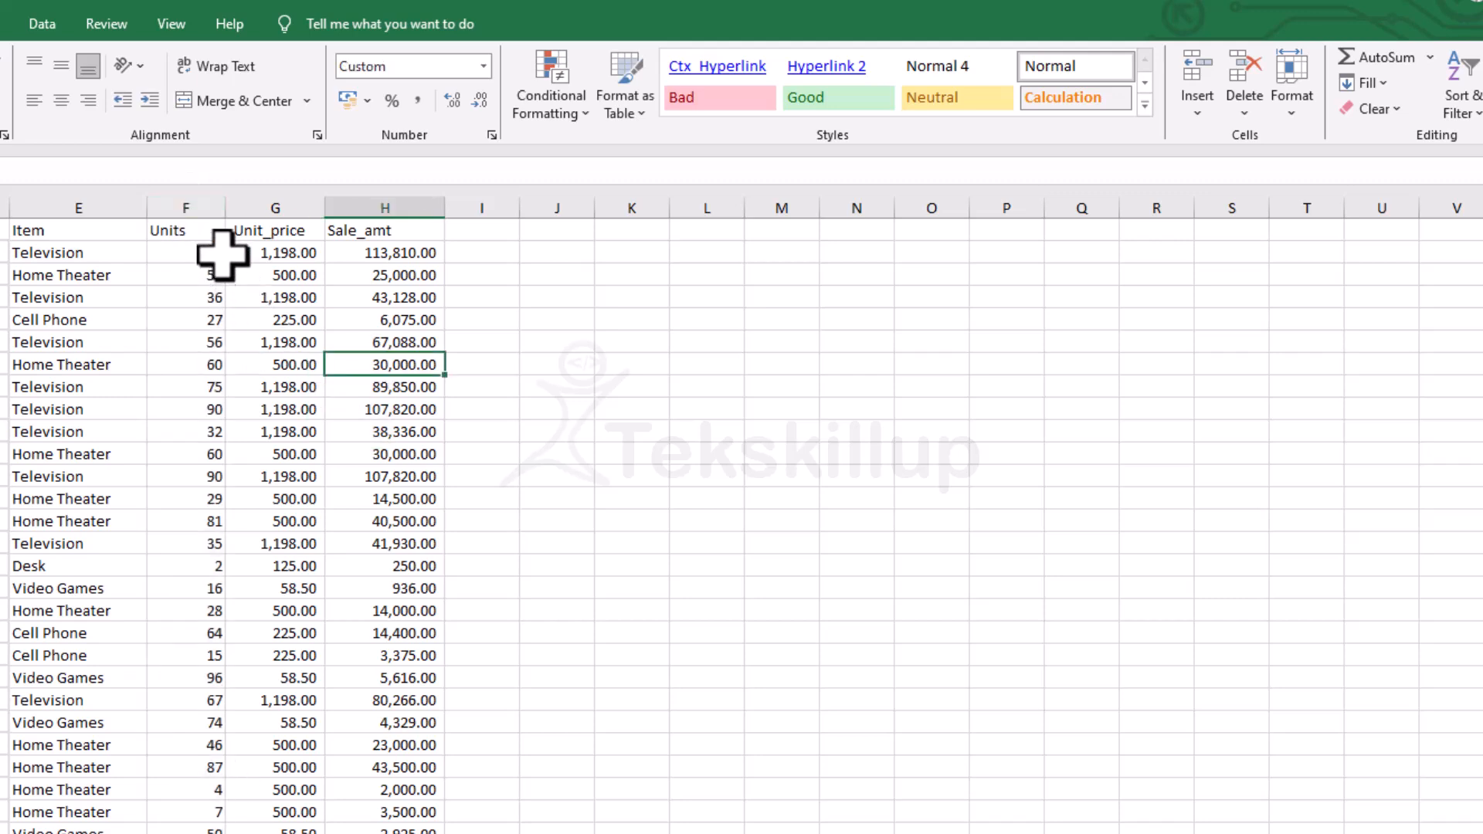
click(186, 203)
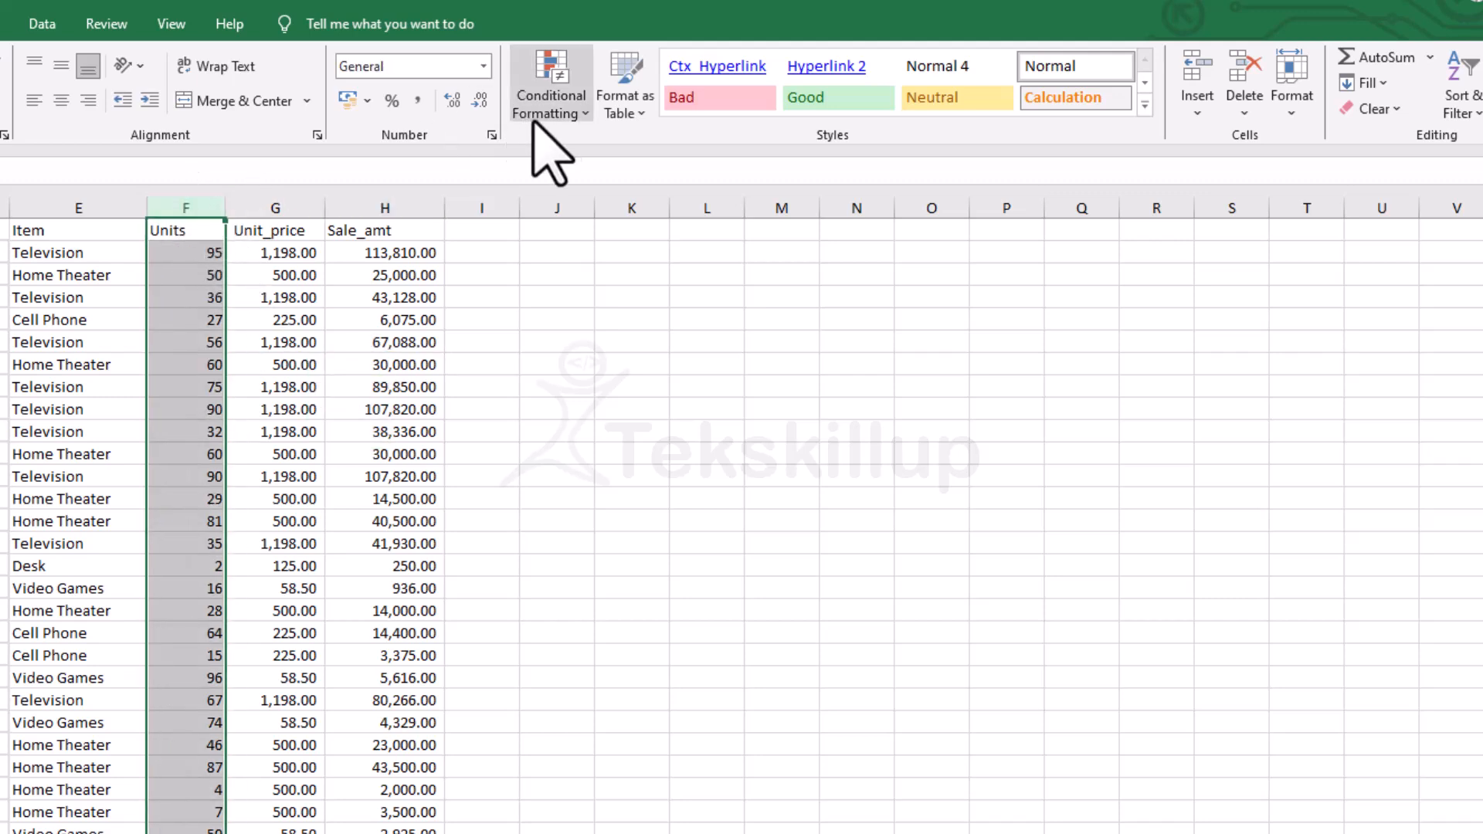
click(576, 116)
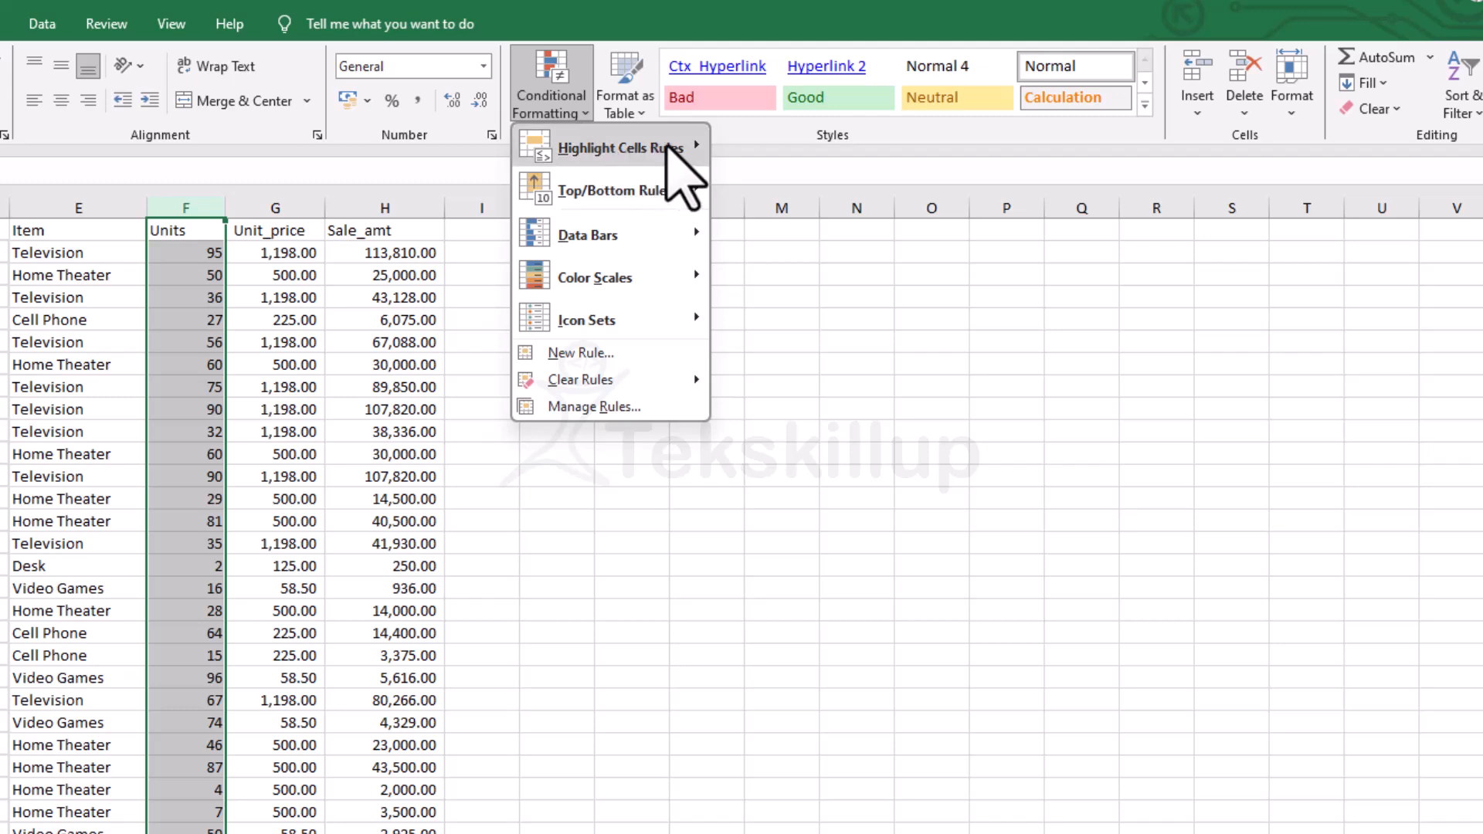
mouse_move(684, 147)
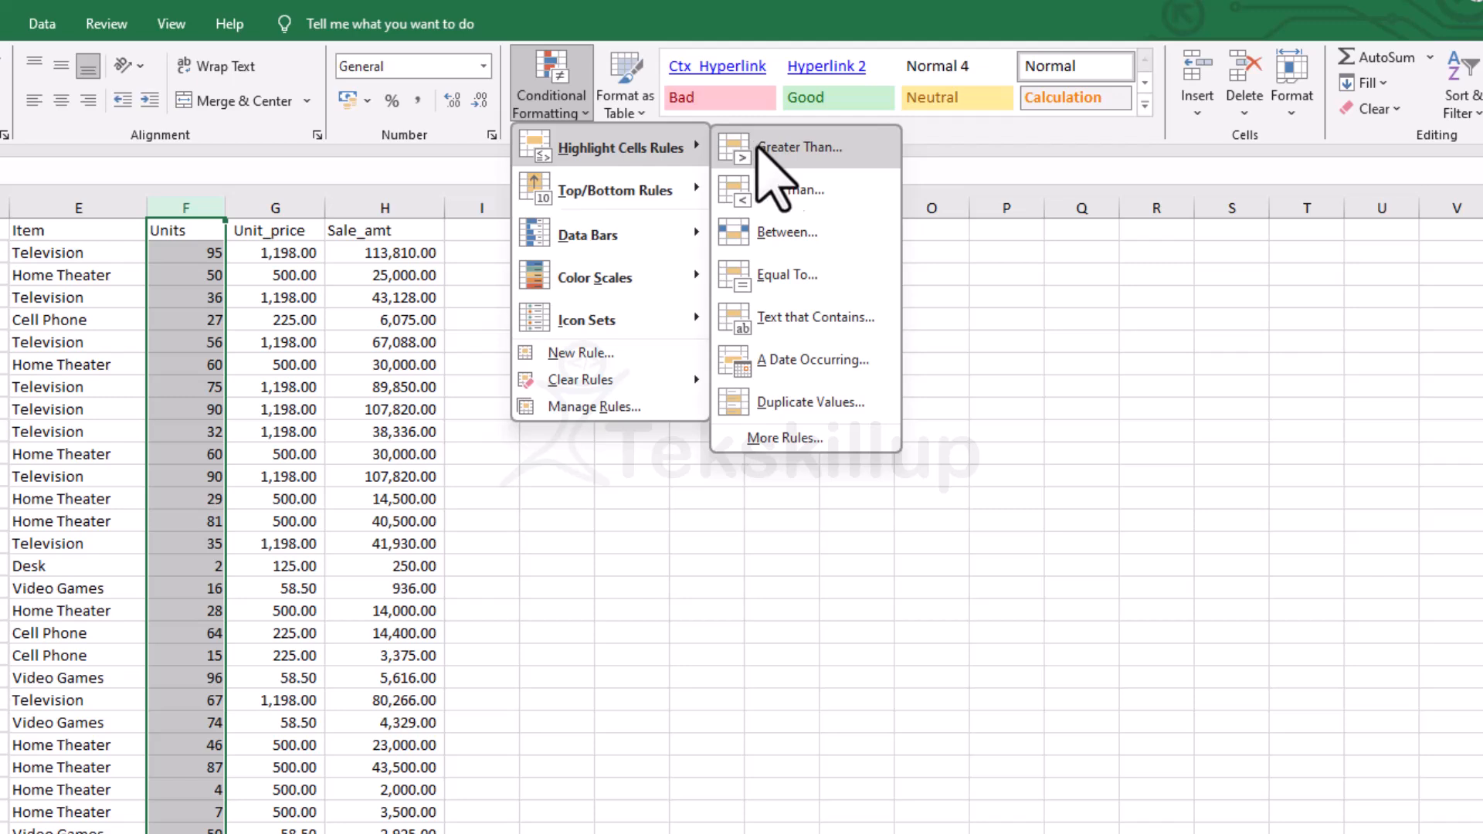
click(787, 272)
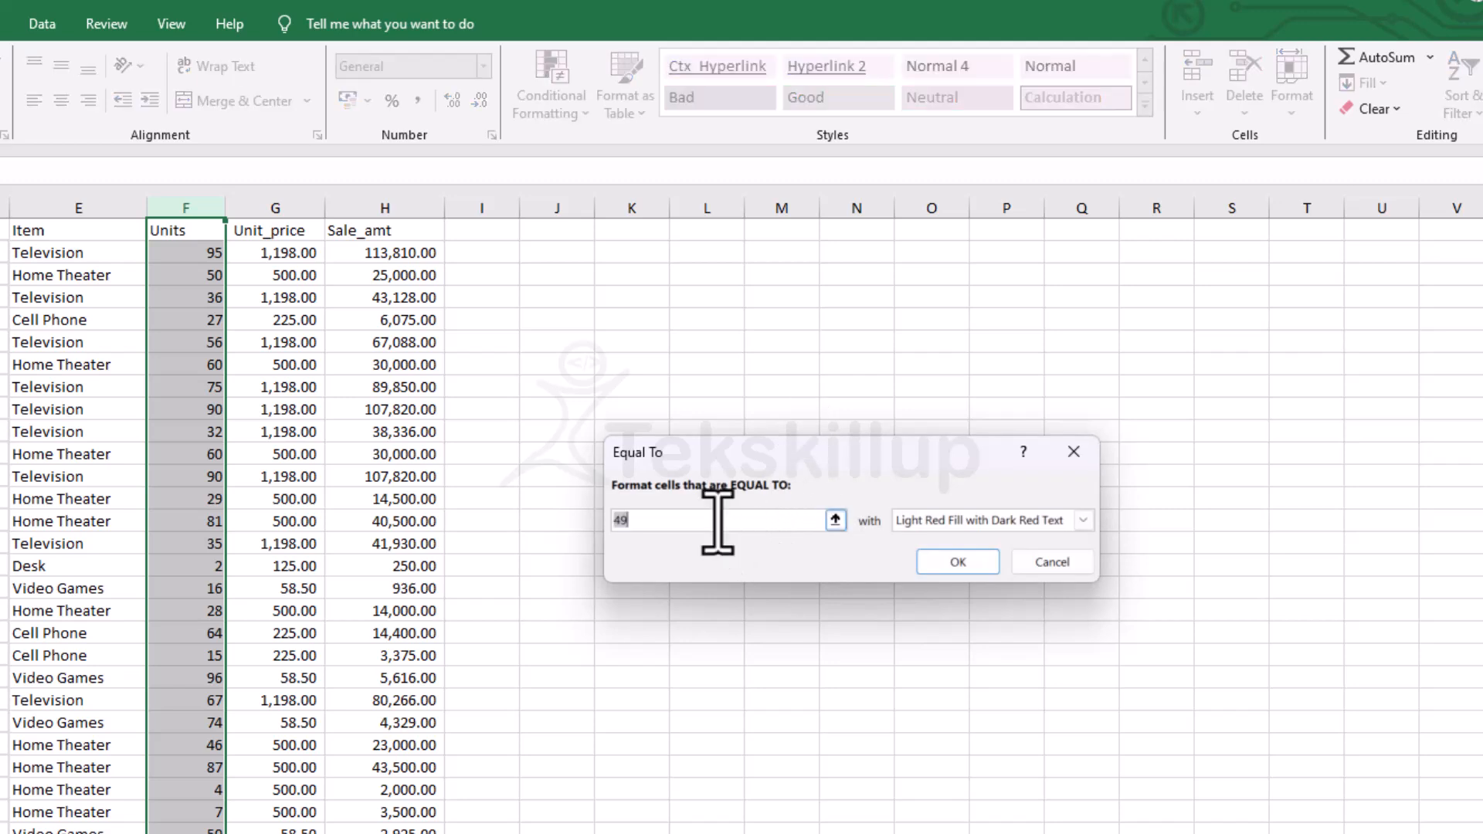
text(90)
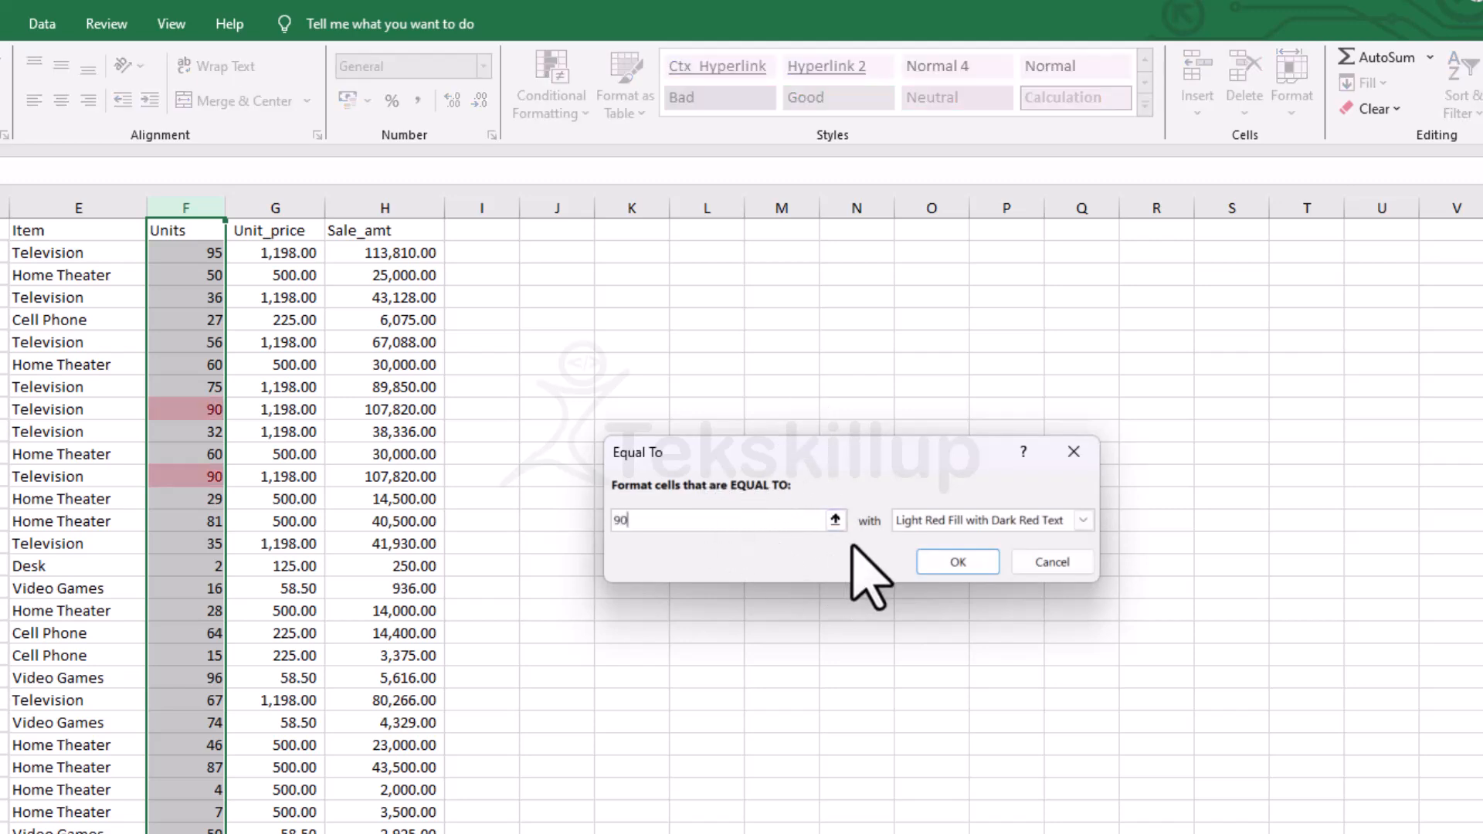
scroll(188, 686, down, 7)
scroll(249, 663, up, 7)
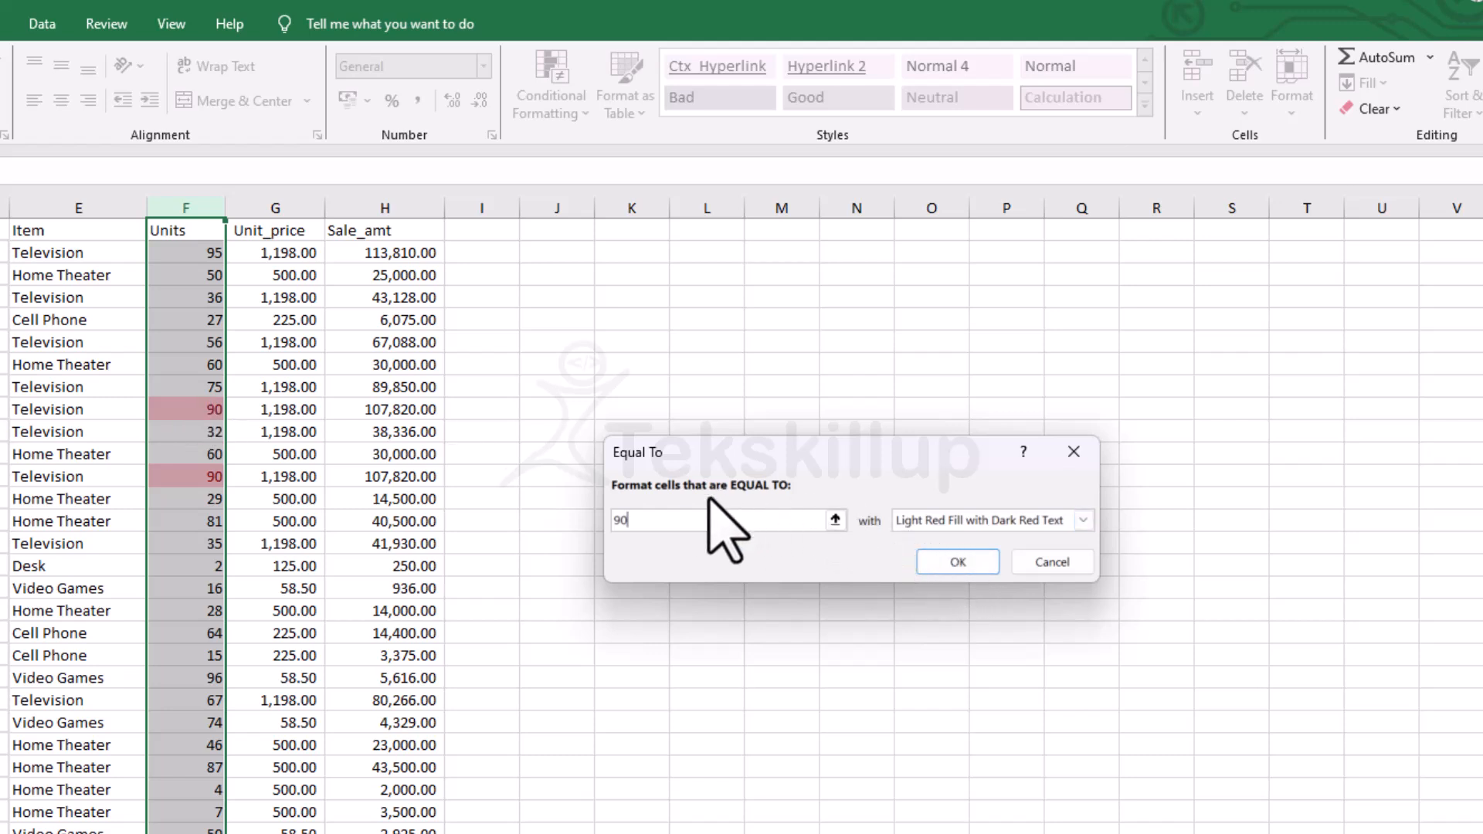
- Try the yellow, green and light red fill presets on the Equal To rule and cancel the rule
click(940, 523)
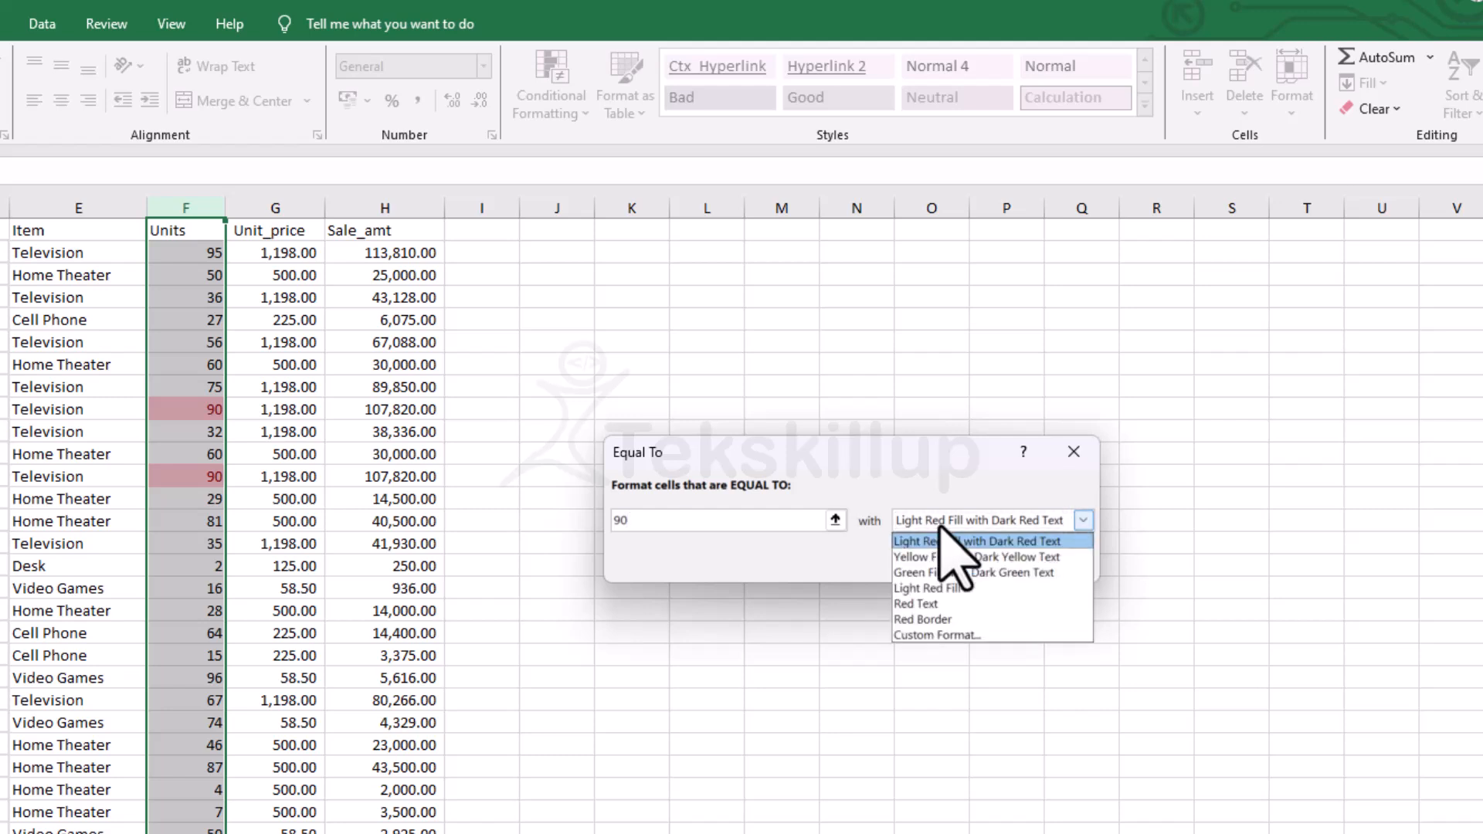
click(919, 556)
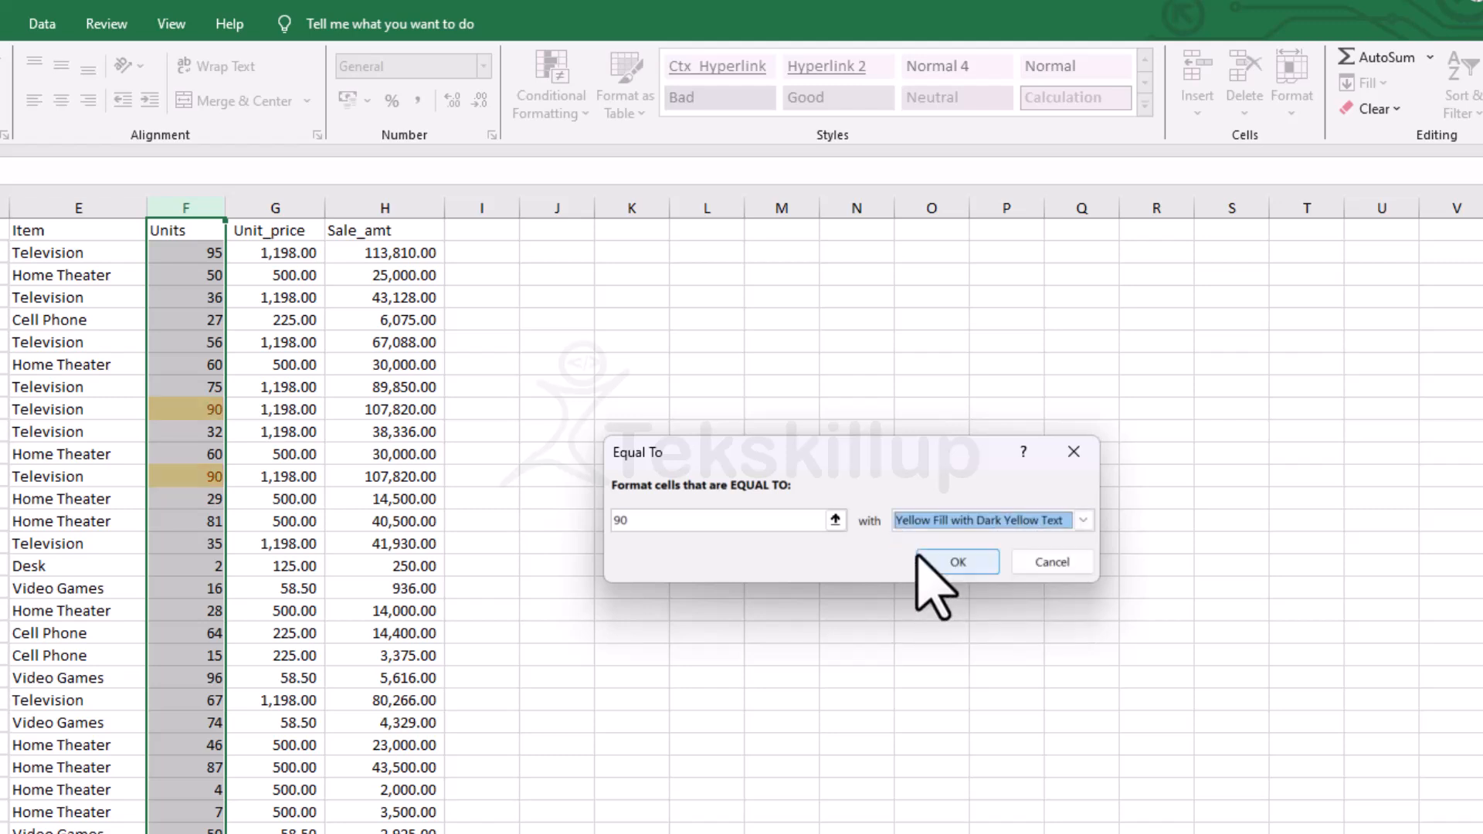
click(936, 522)
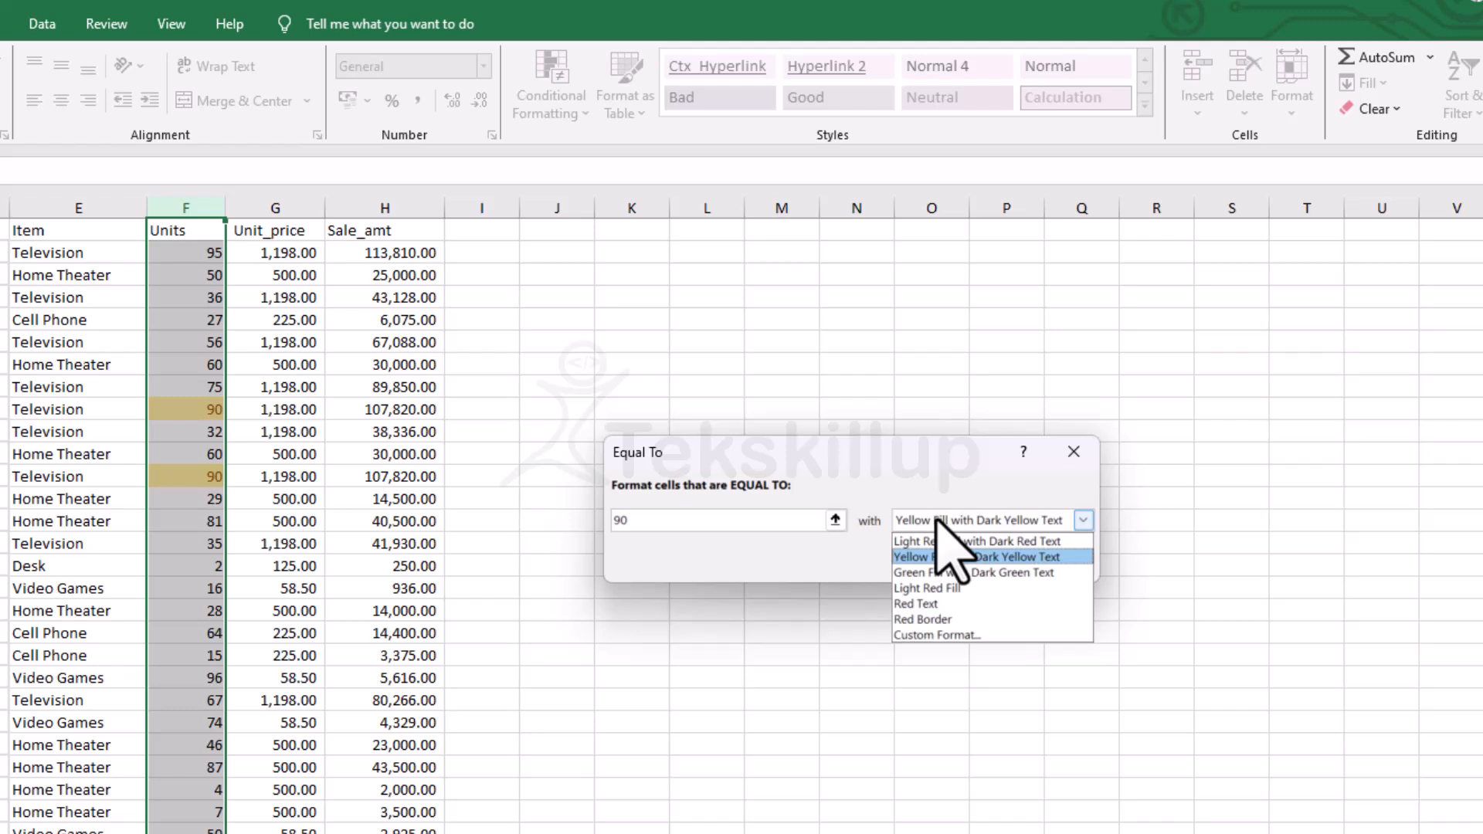
click(936, 574)
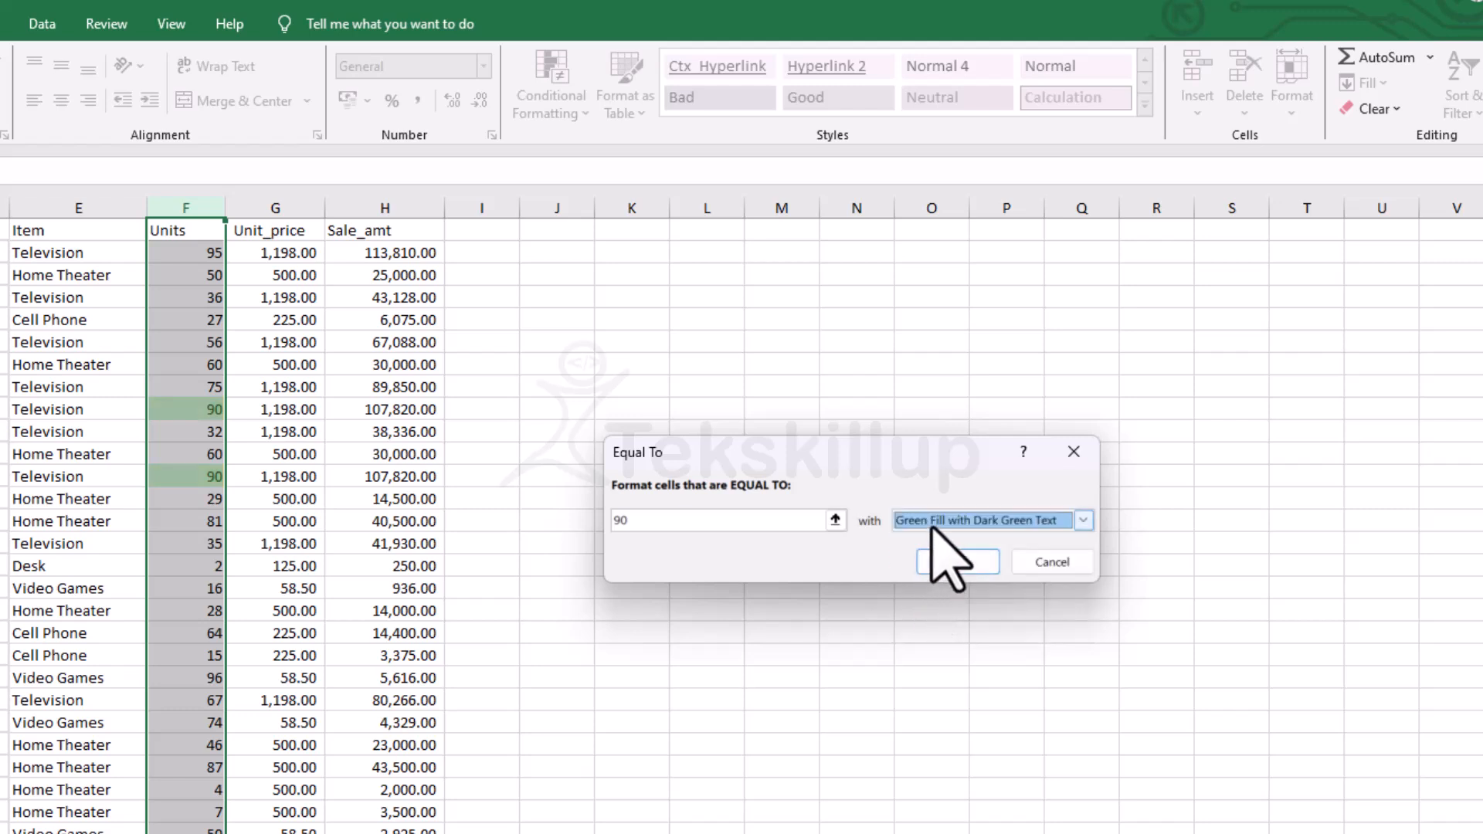
click(933, 525)
click(931, 610)
click(918, 521)
click(934, 547)
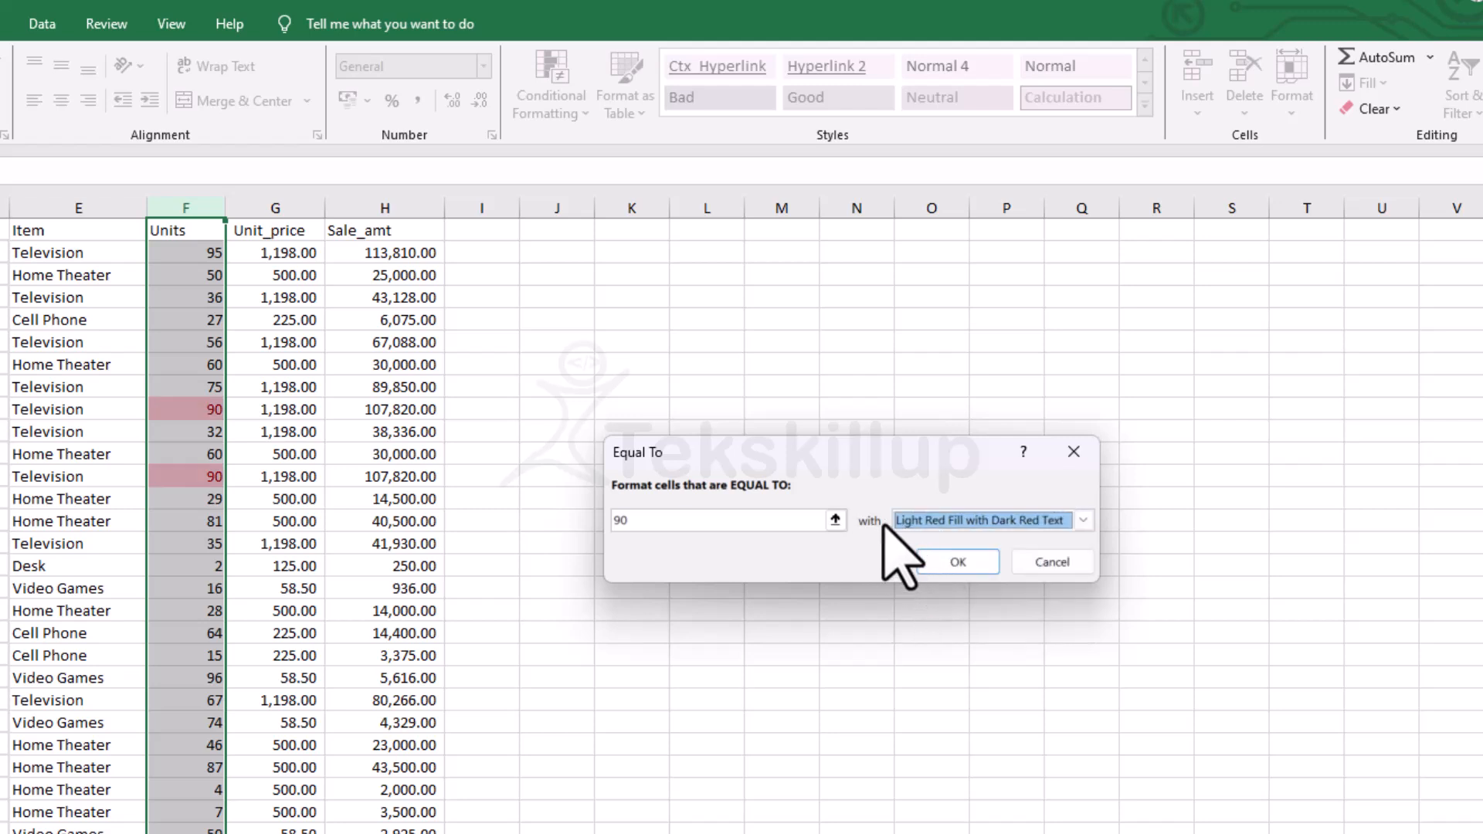
click(1052, 563)
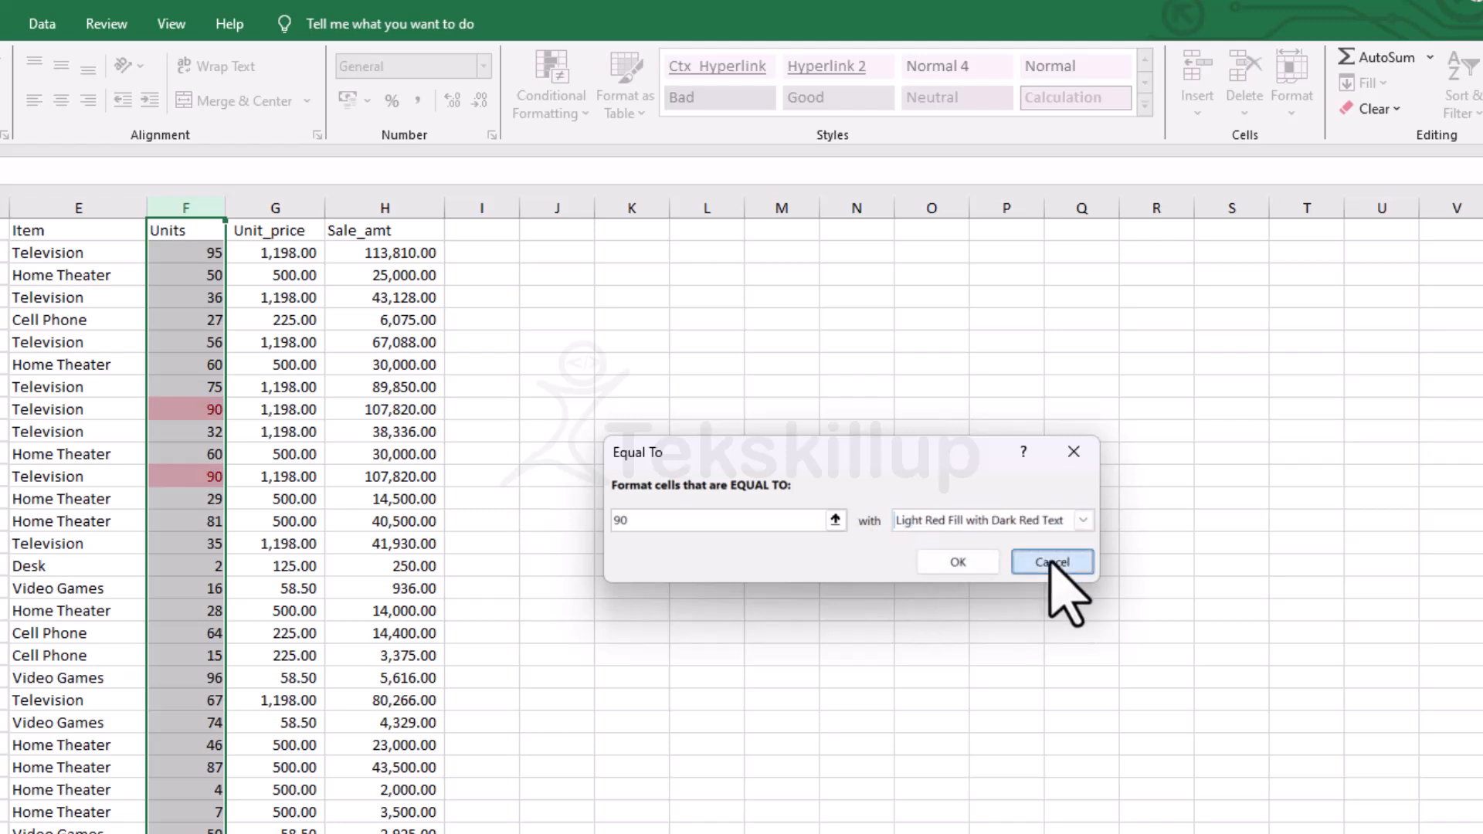
- Try a Greater Than highlight rule with the value 70 on the Units column and cancel it
click(562, 115)
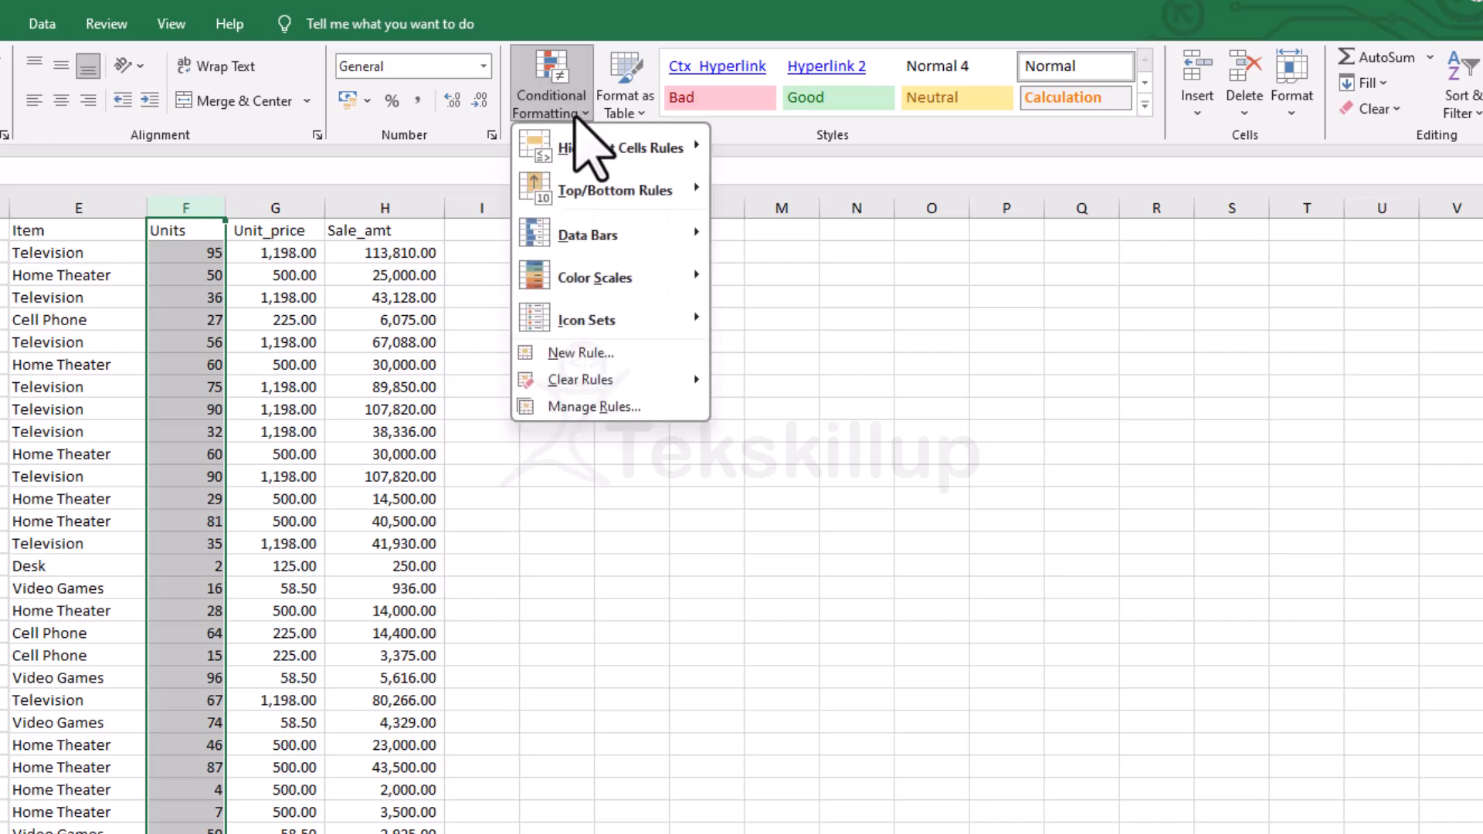
mouse_move(676, 147)
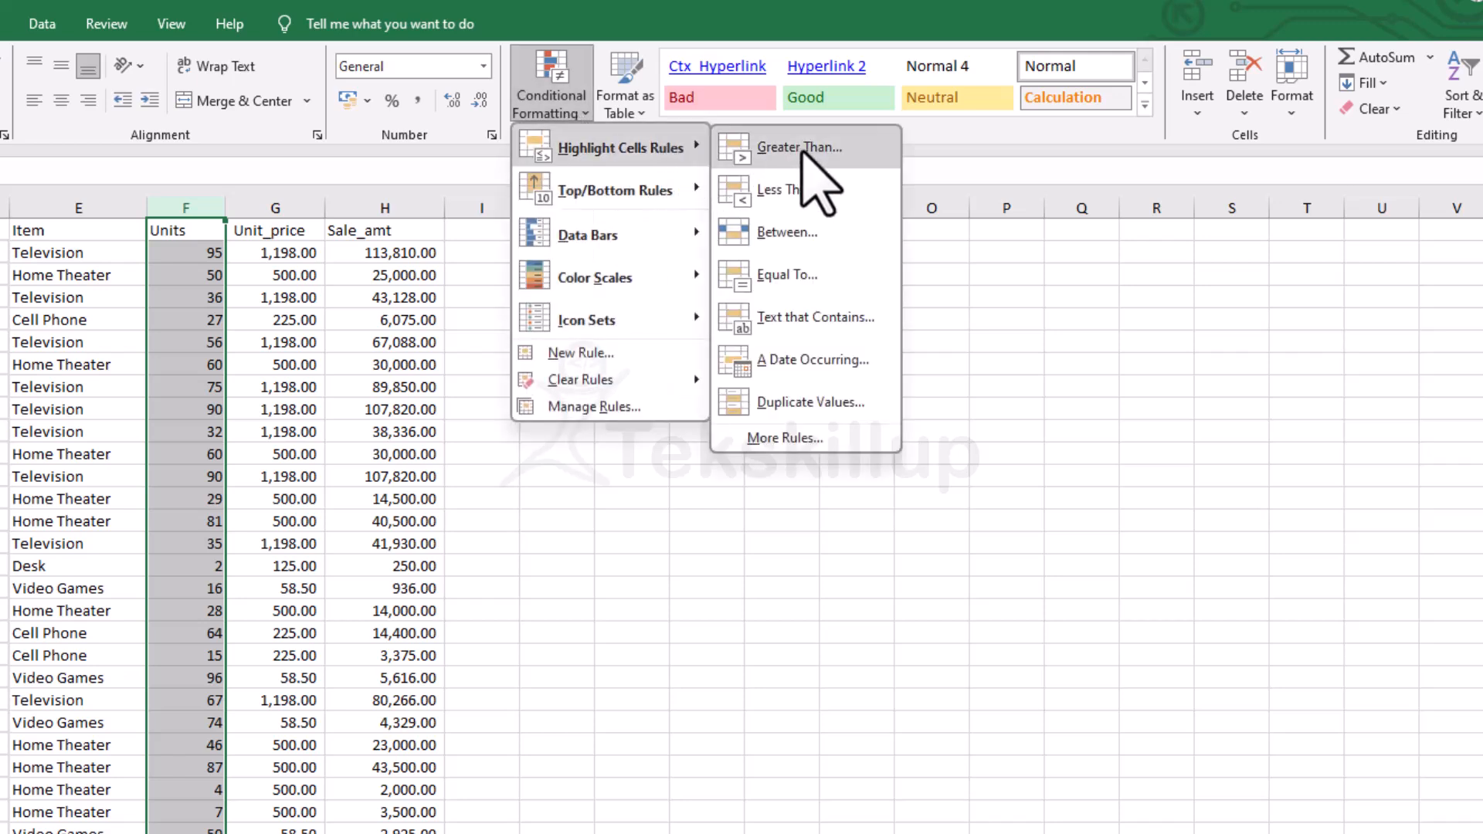
click(800, 147)
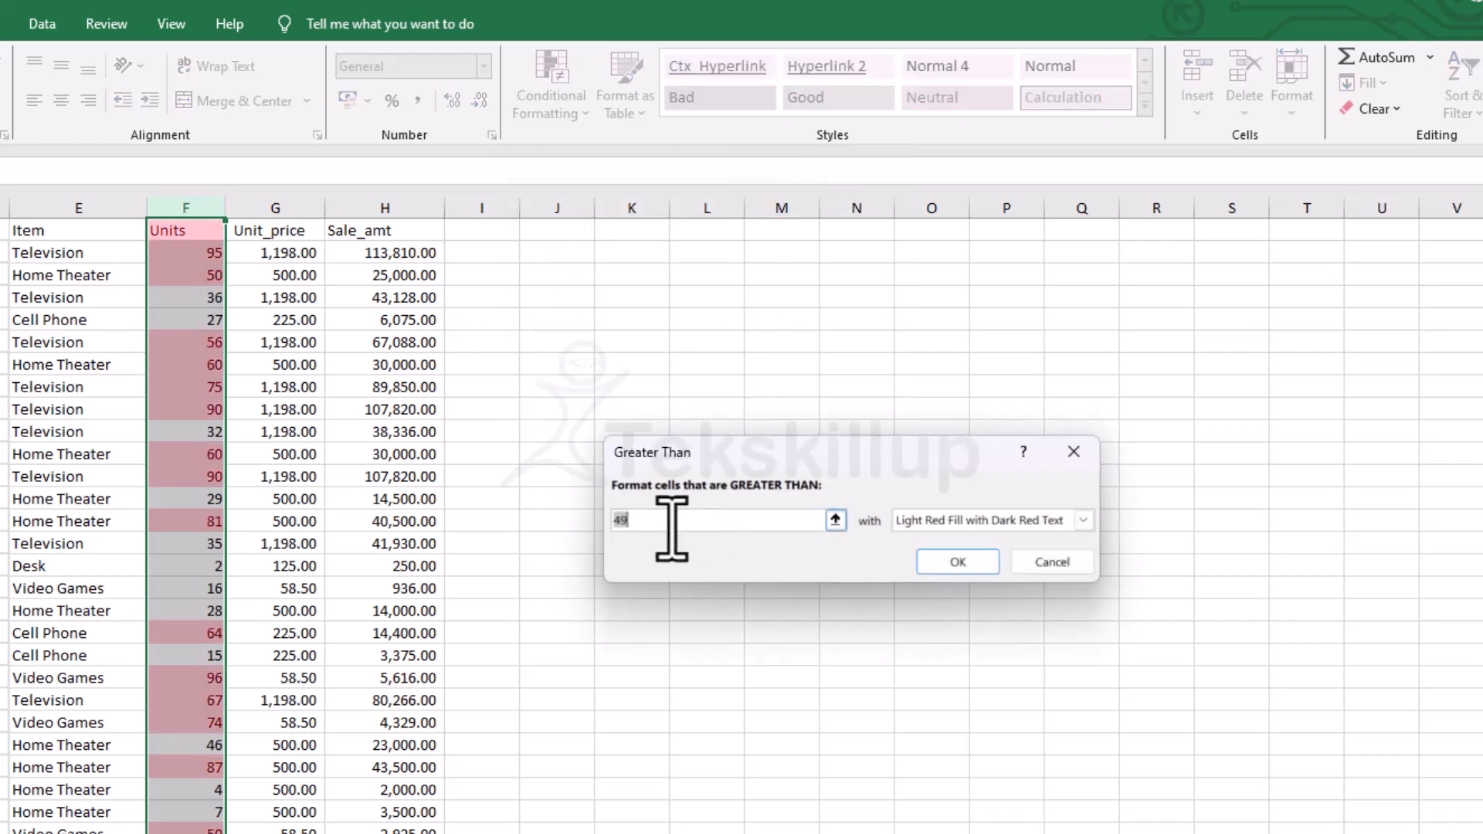
click(647, 522)
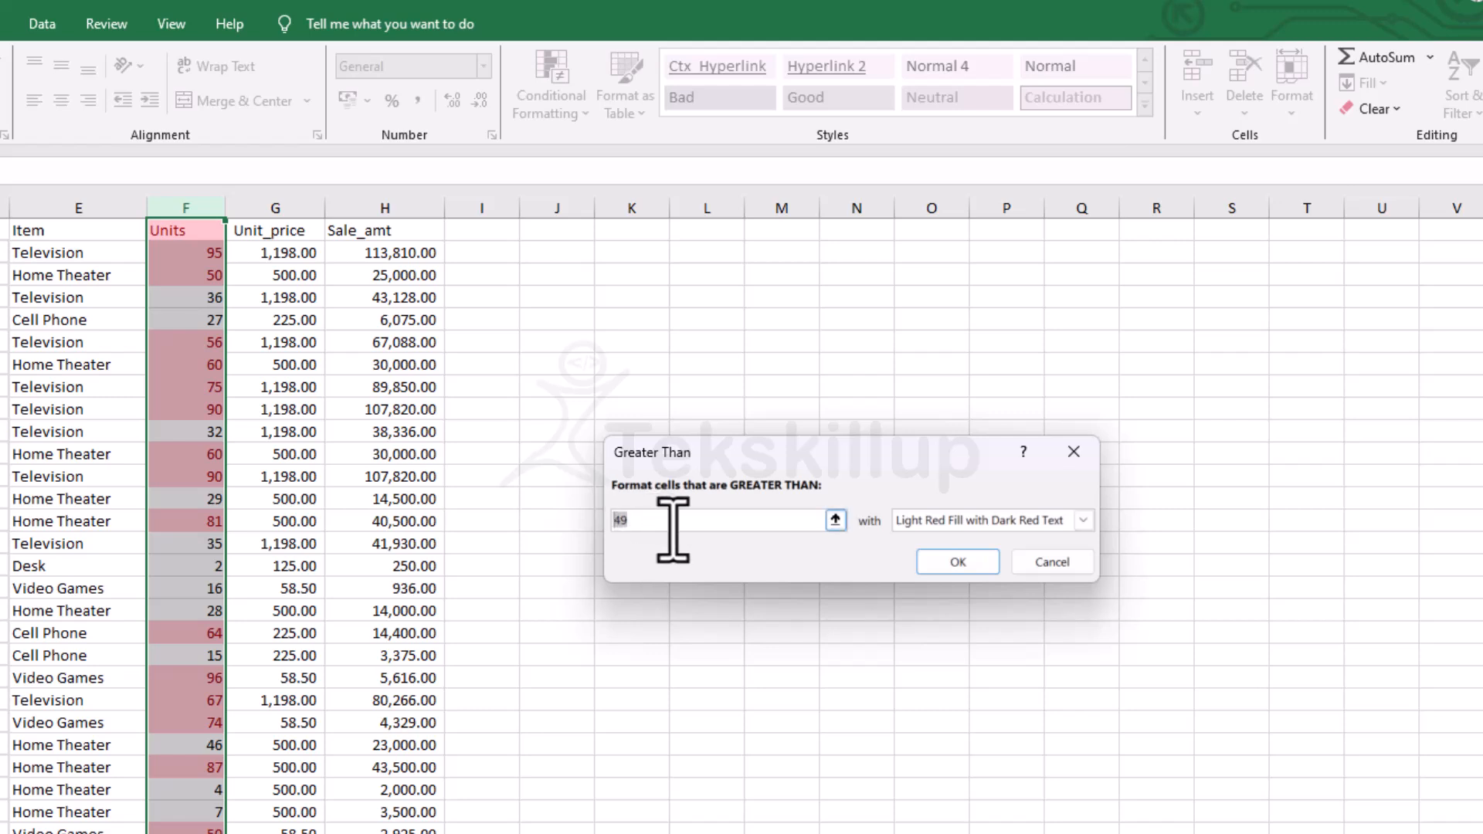
double_click(678, 525)
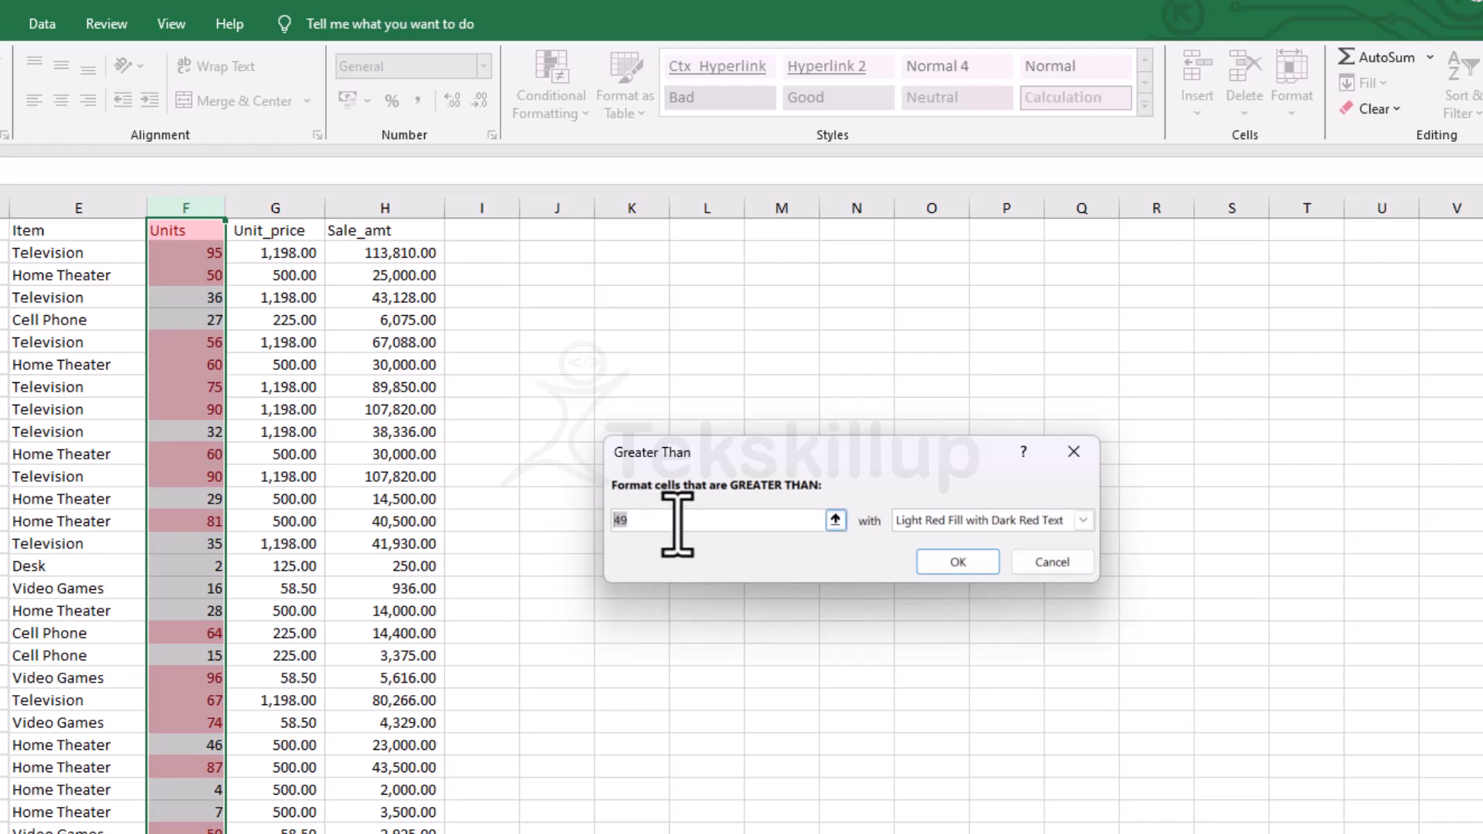
text(70)
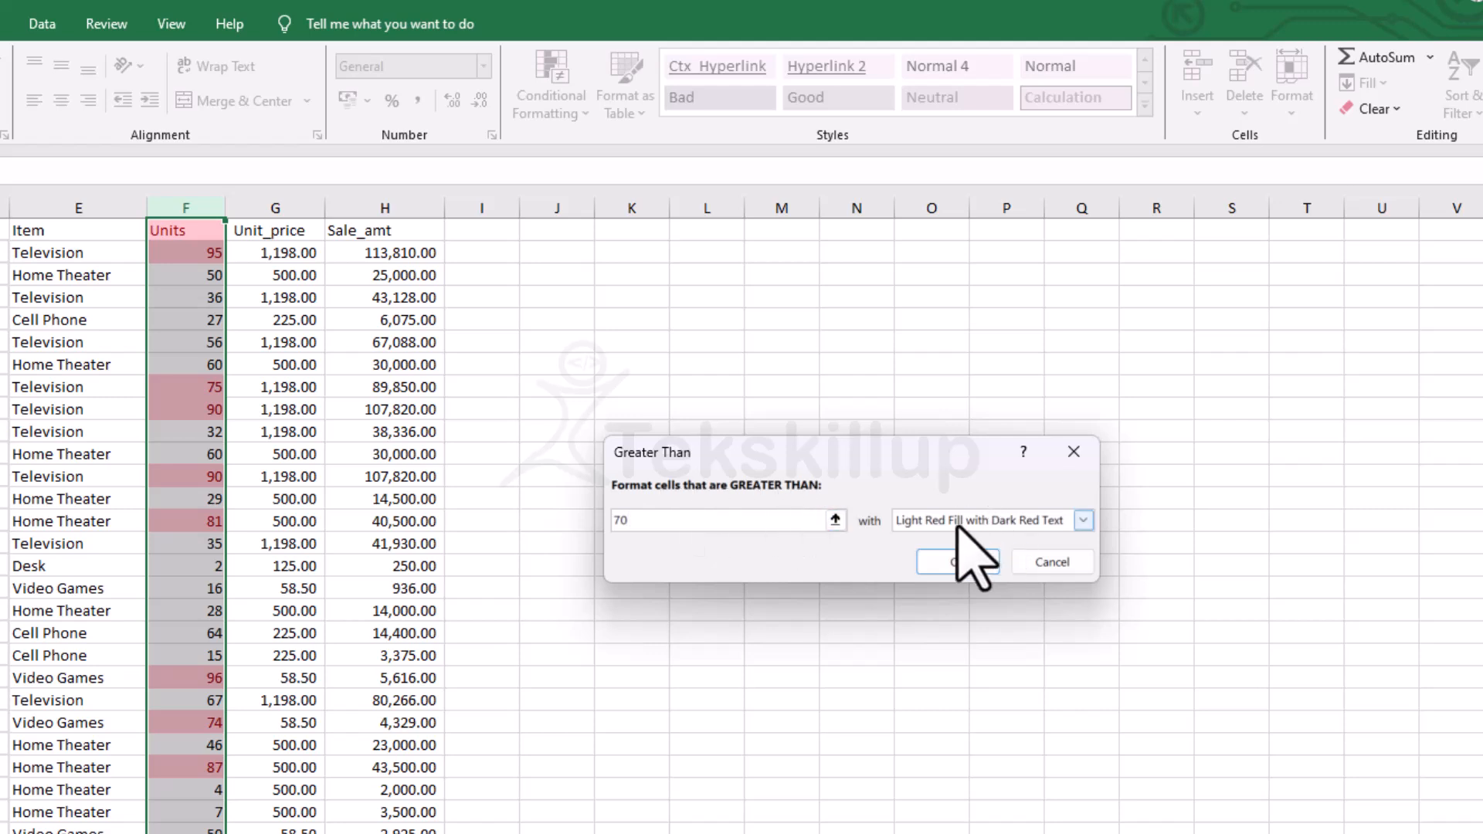
click(1047, 563)
- Preview a Duplicate Values highlight rule on the Units column and cancel it
click(585, 114)
mouse_move(670, 152)
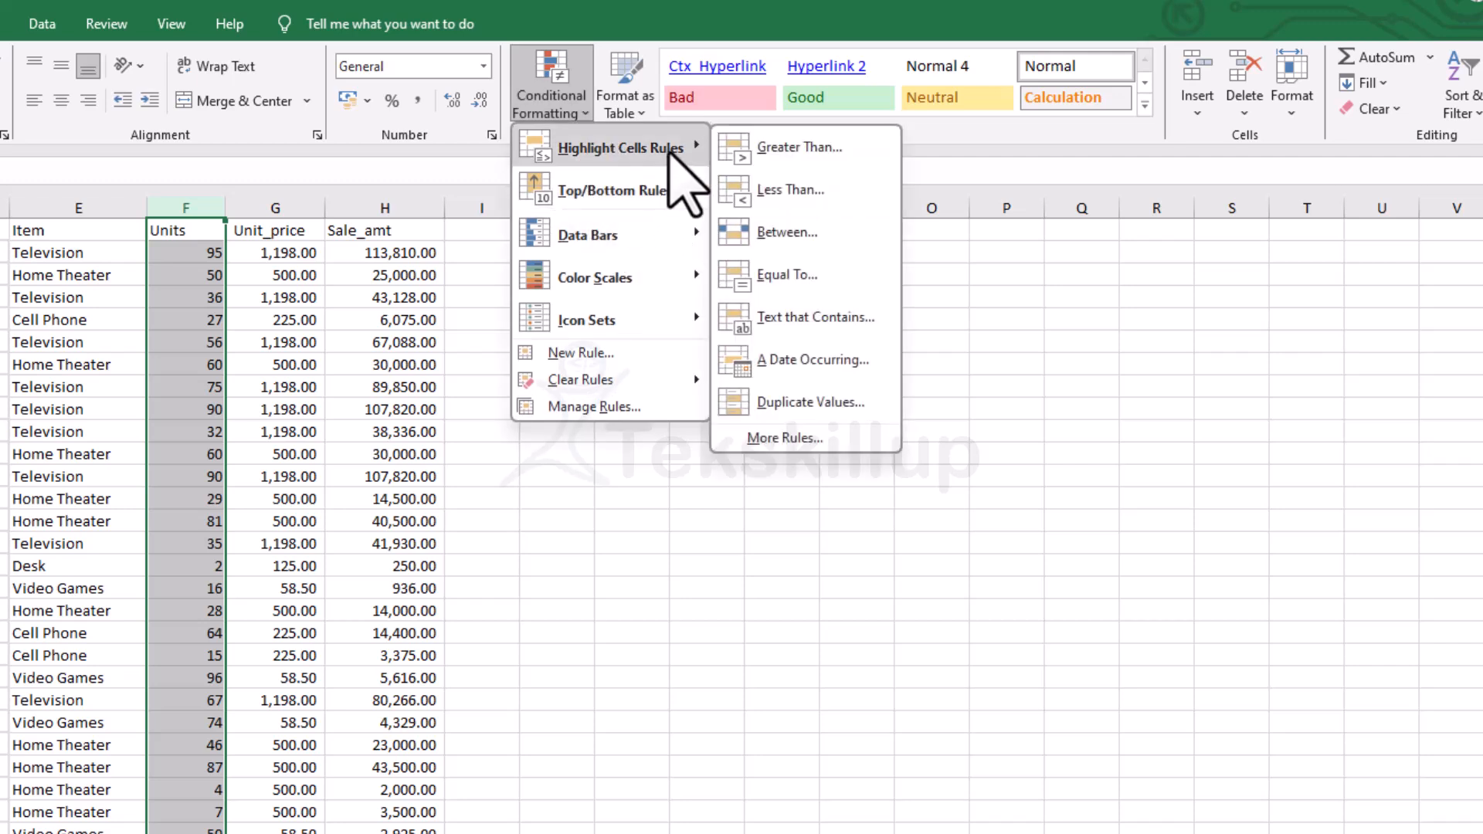
click(821, 401)
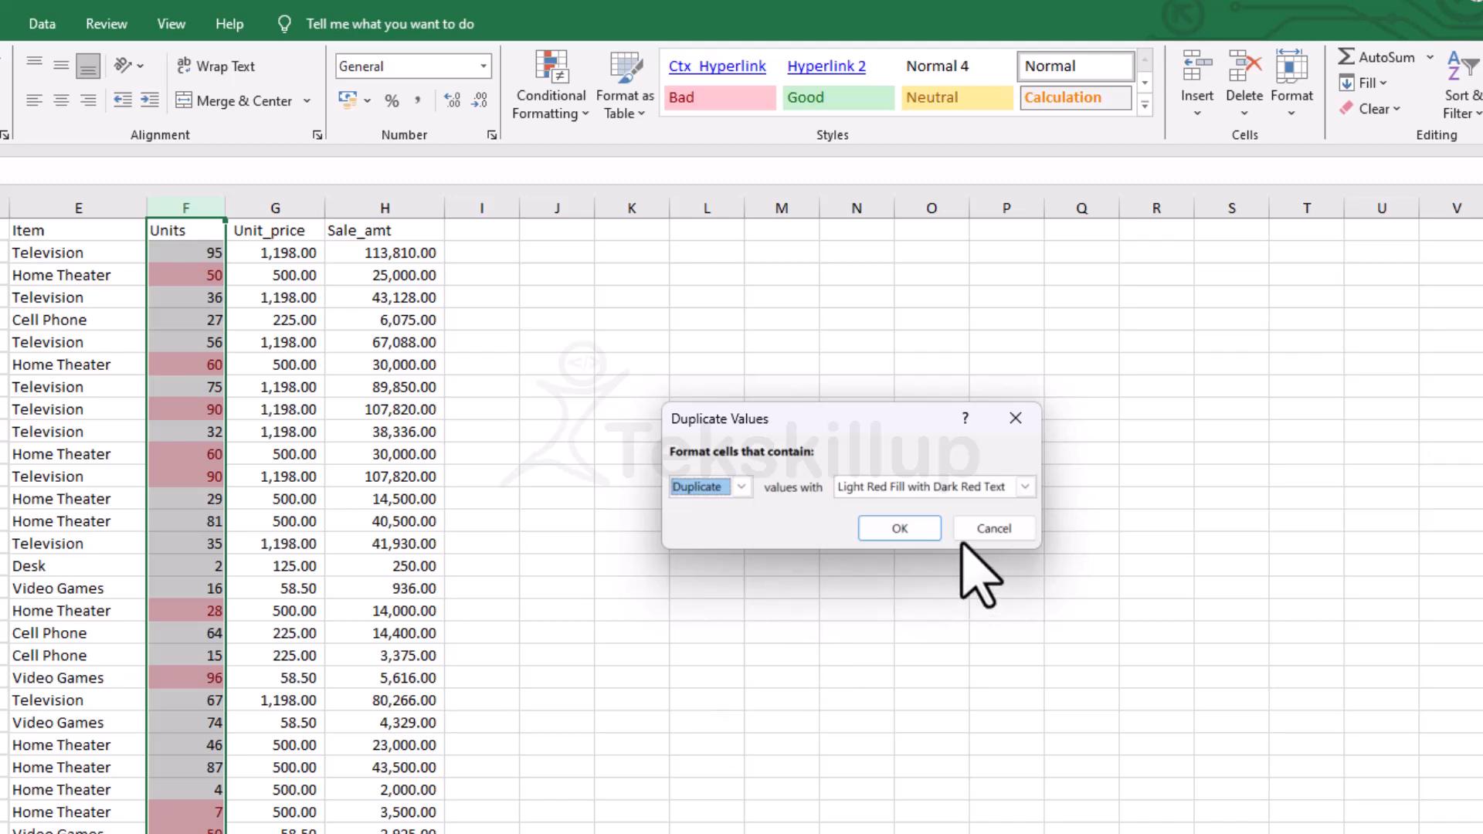
click(980, 524)
- Preview a Top 10 Items rule with light red fill on the Units column and cancel it
click(580, 100)
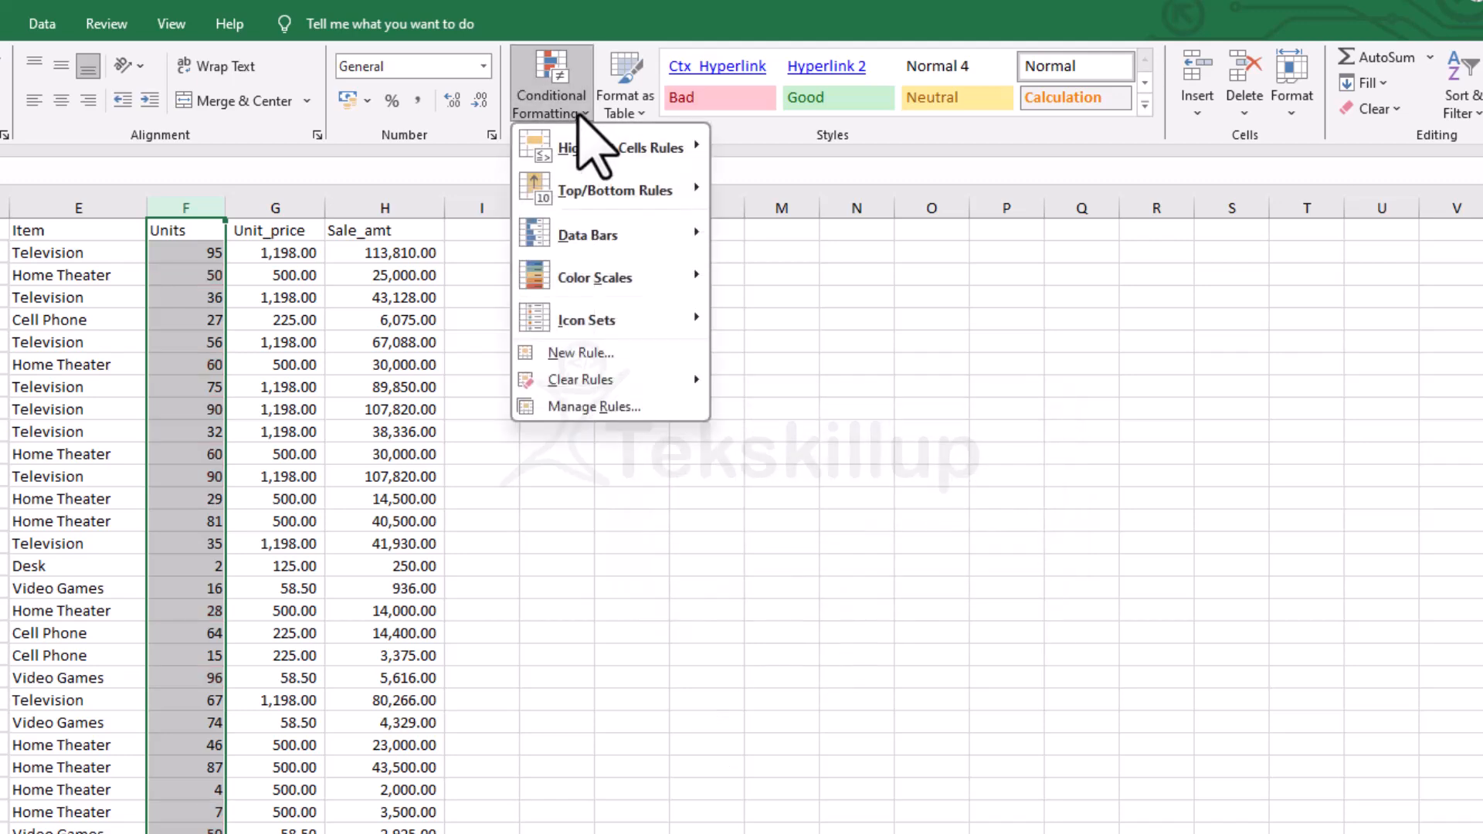
mouse_move(660, 190)
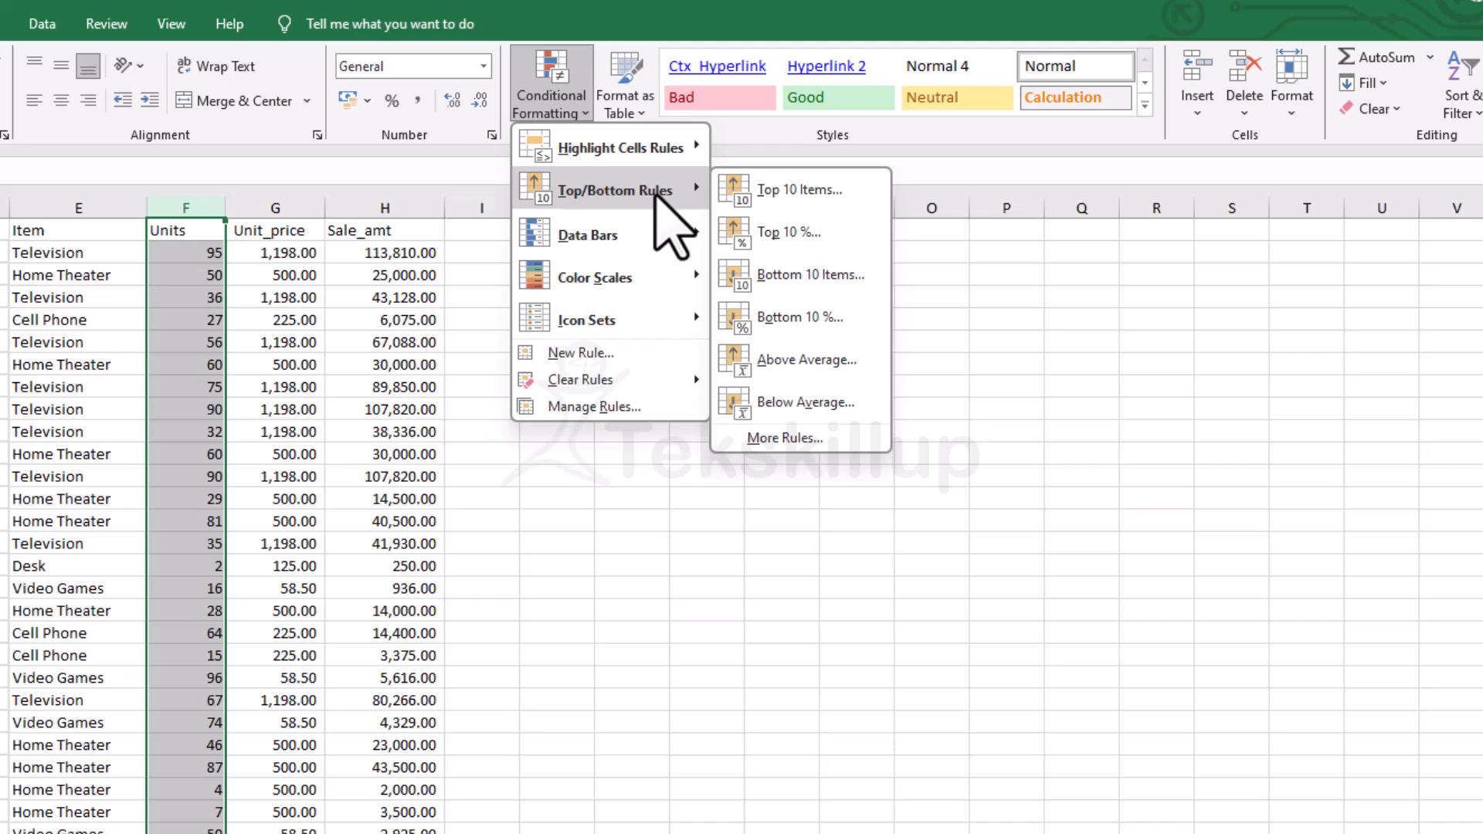
click(769, 203)
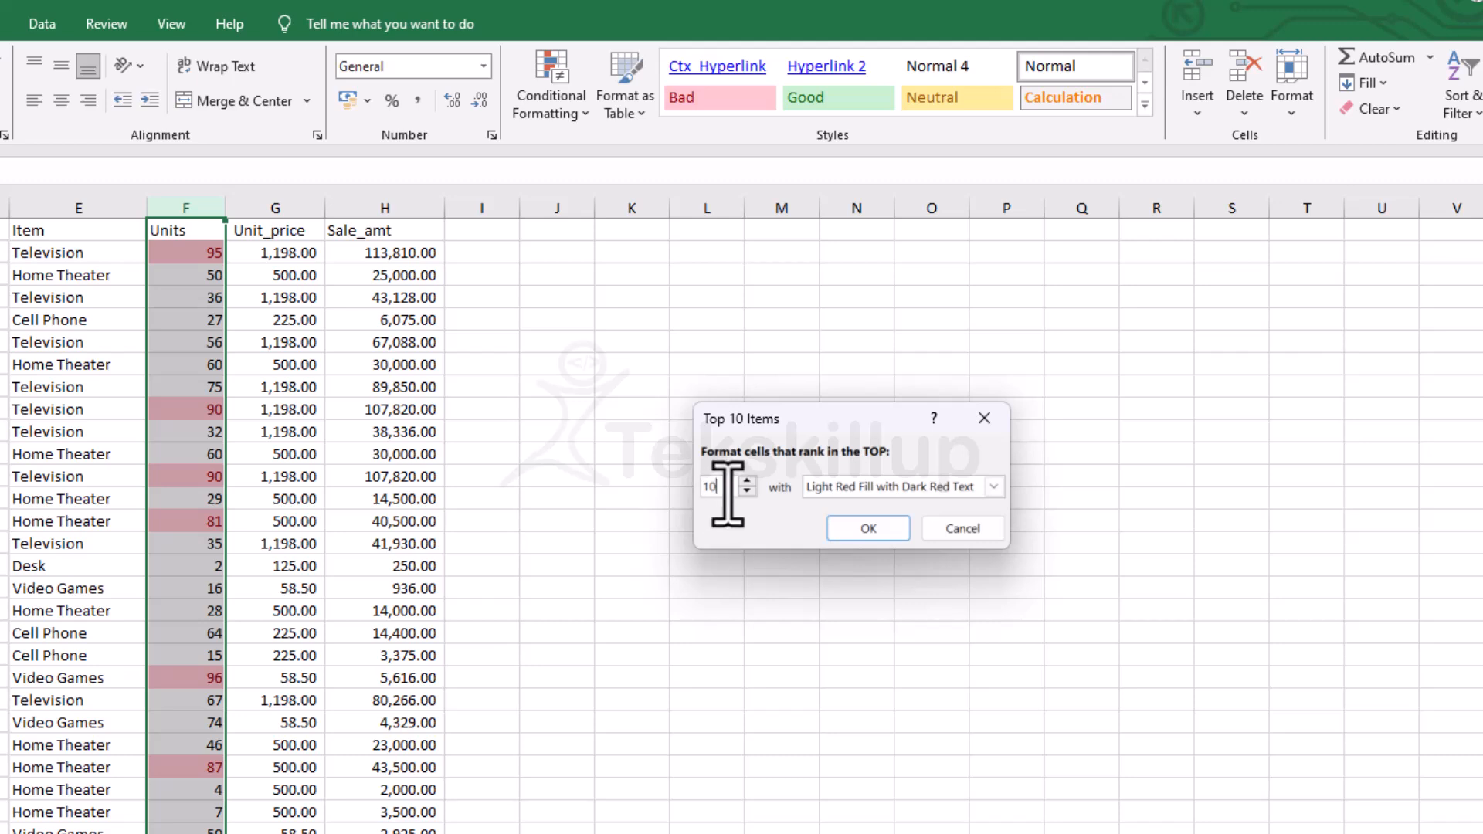
click(962, 529)
- Examine the data bar, color scale and icon set options of conditional formatting for the Units column
click(586, 112)
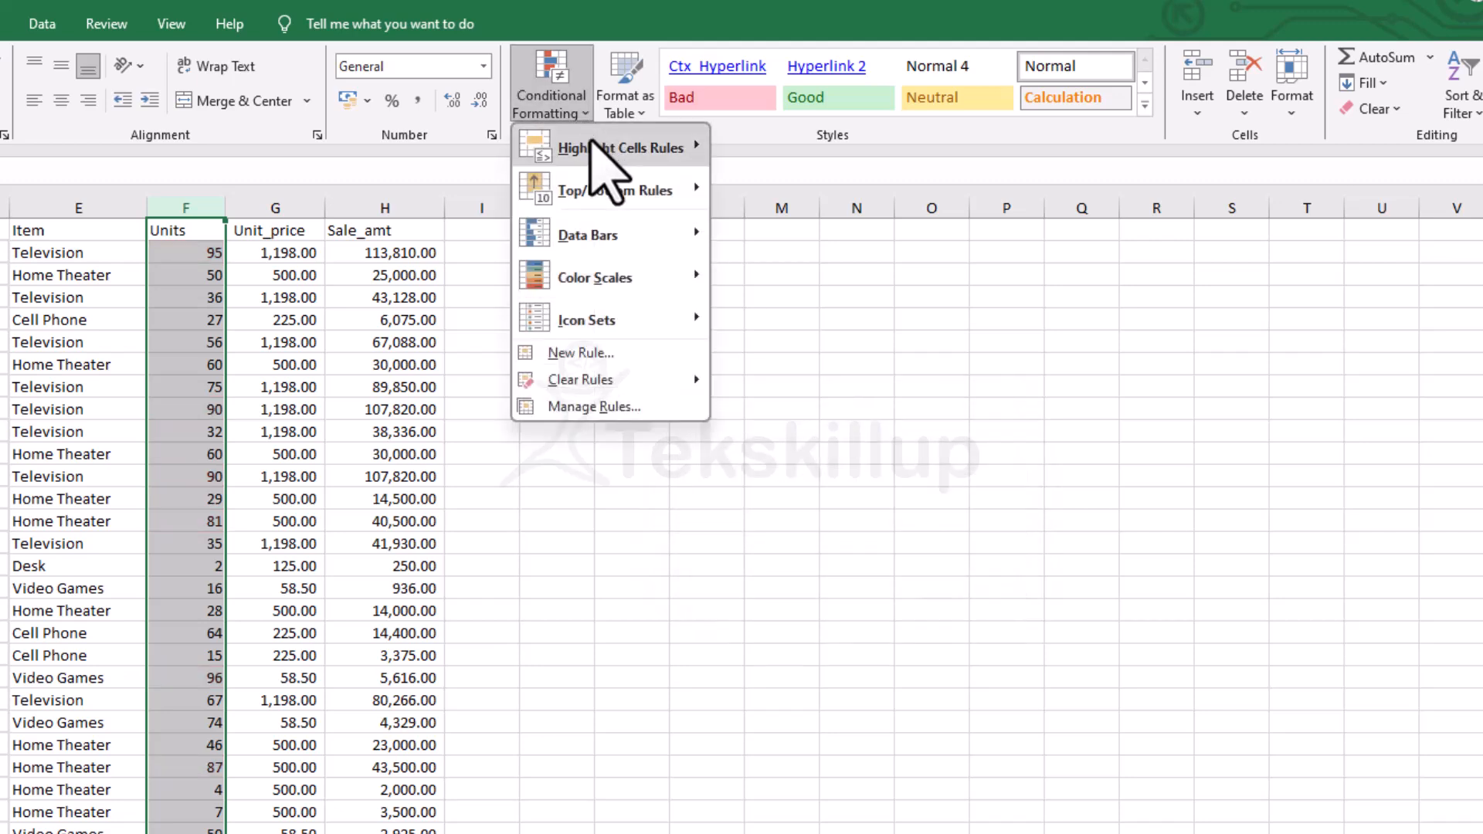
mouse_move(664, 238)
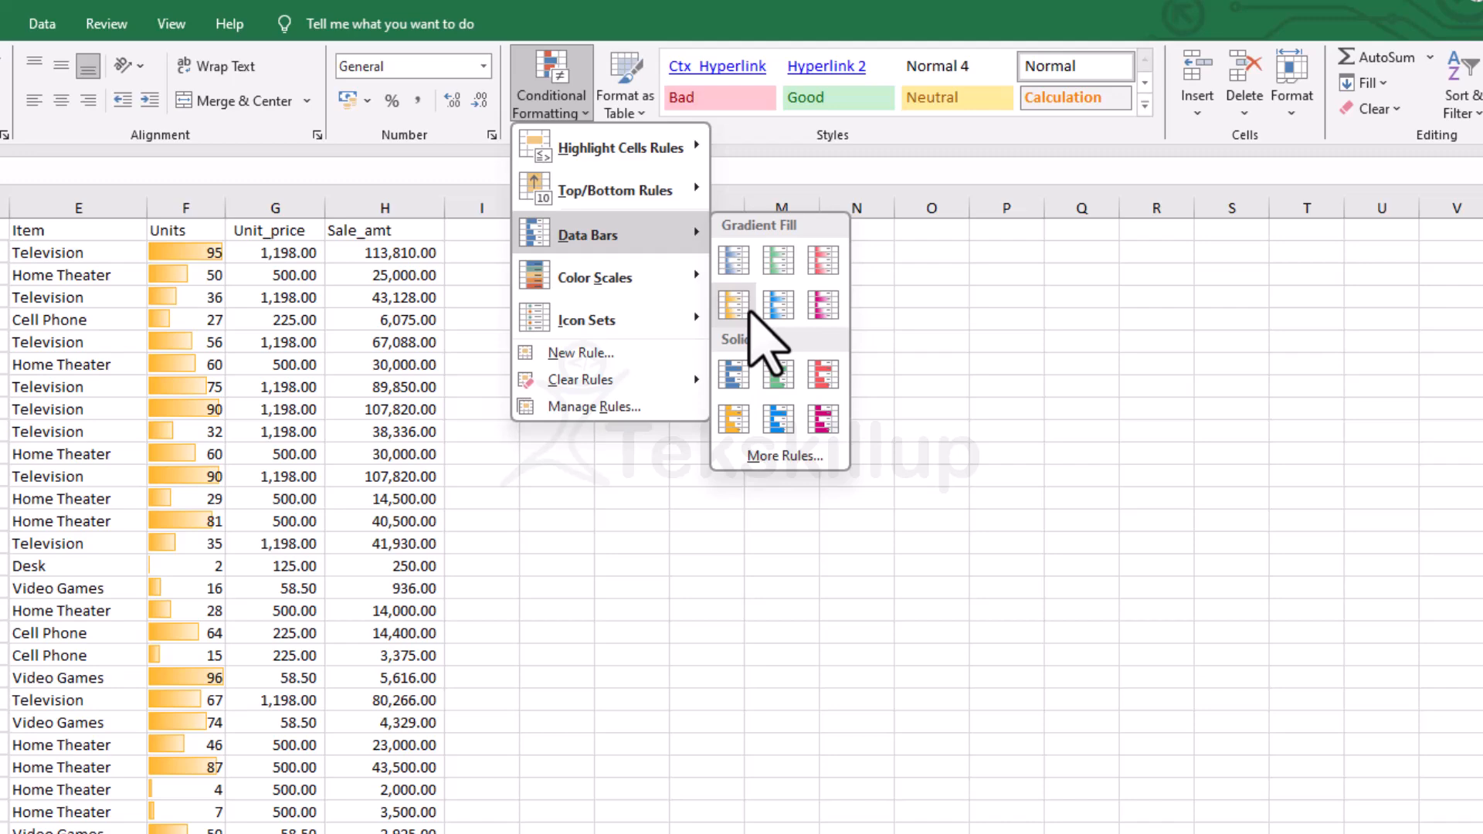
mouse_move(697, 280)
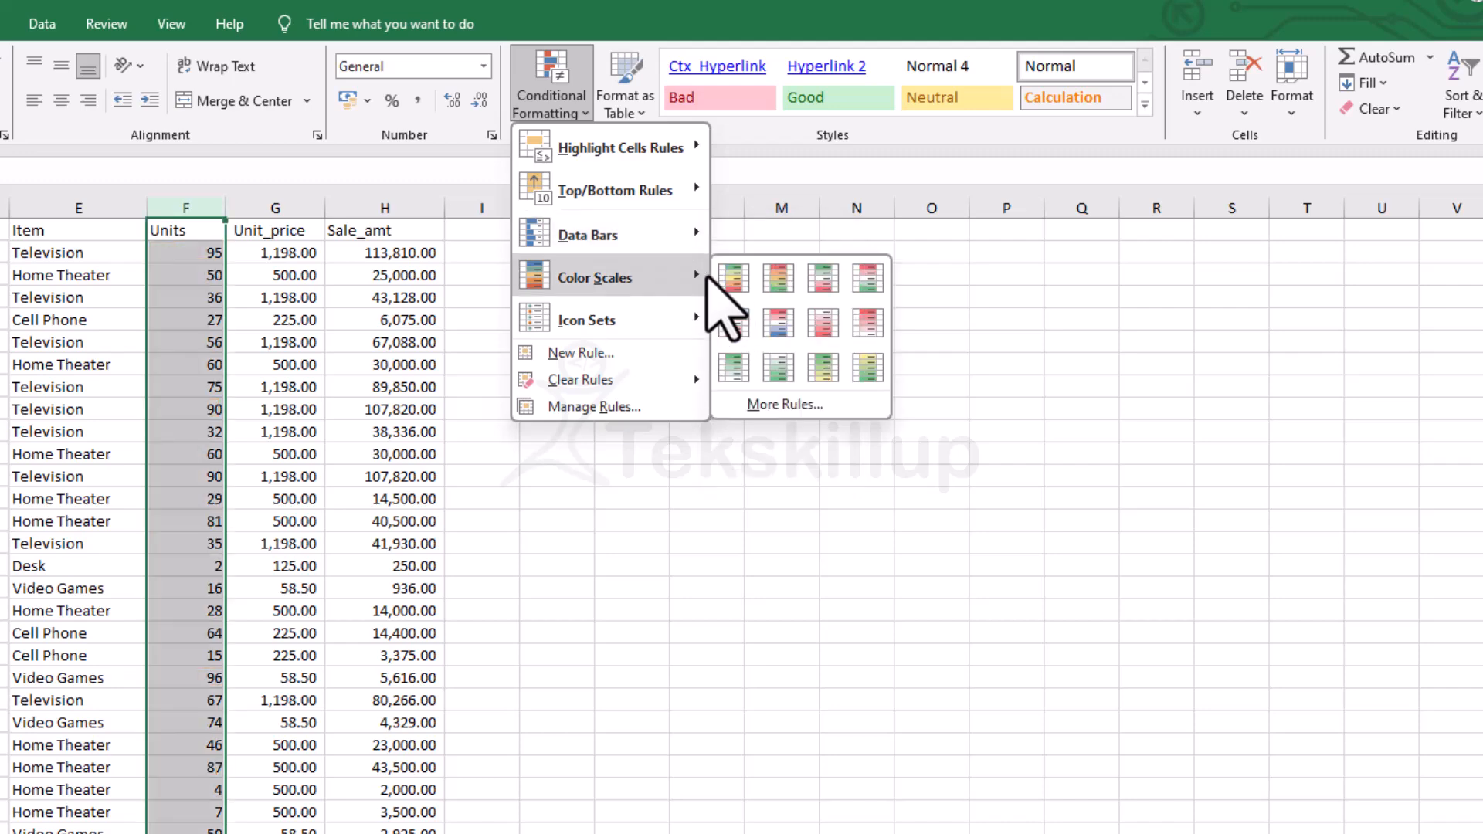
mouse_move(699, 323)
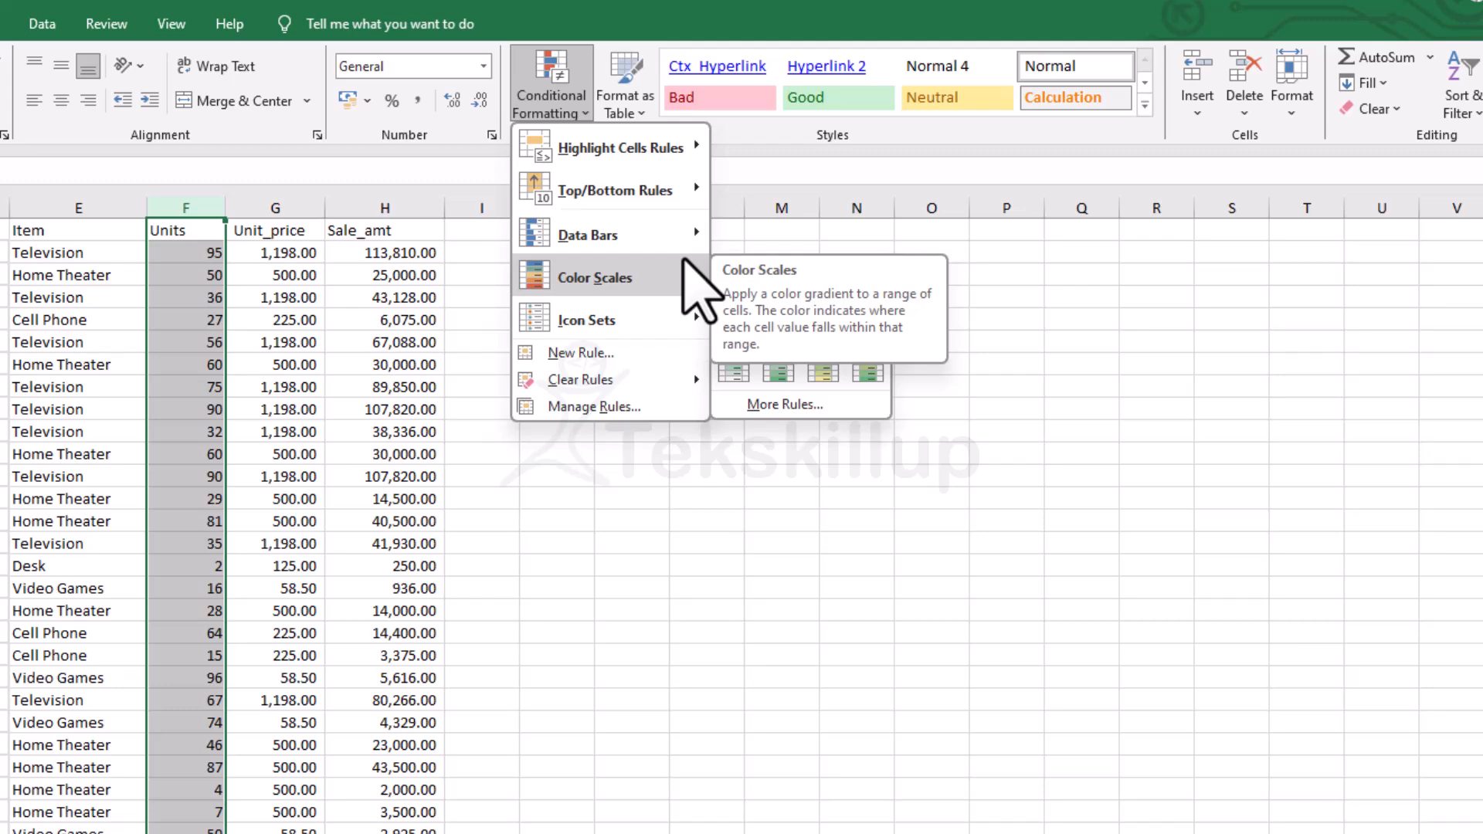
click(430, 248)
- Preview a Greater Than highlight rule with the suggested value on the whole Sale_amt column and cancel it
click(409, 206)
click(564, 105)
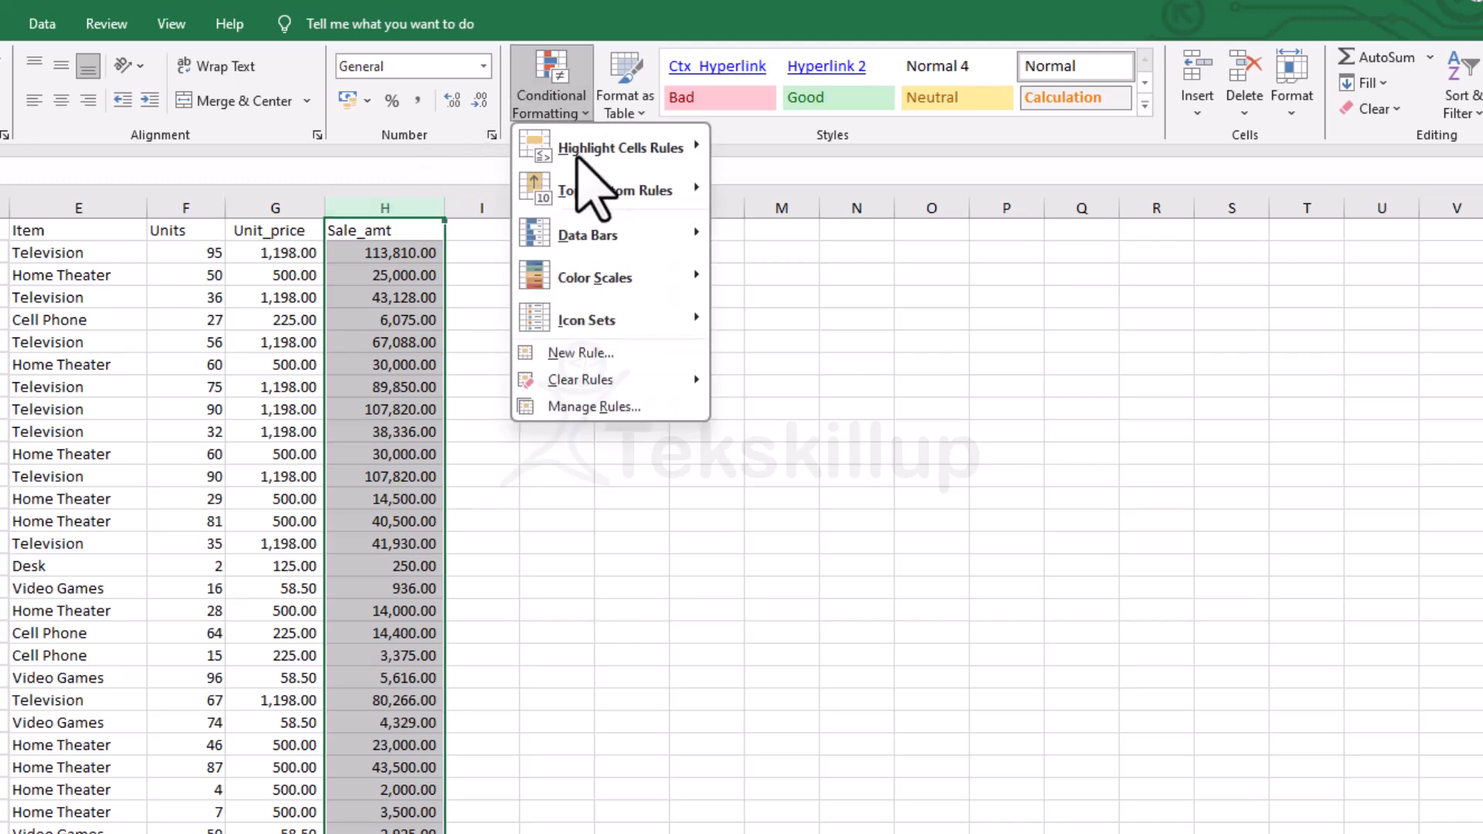
mouse_move(672, 163)
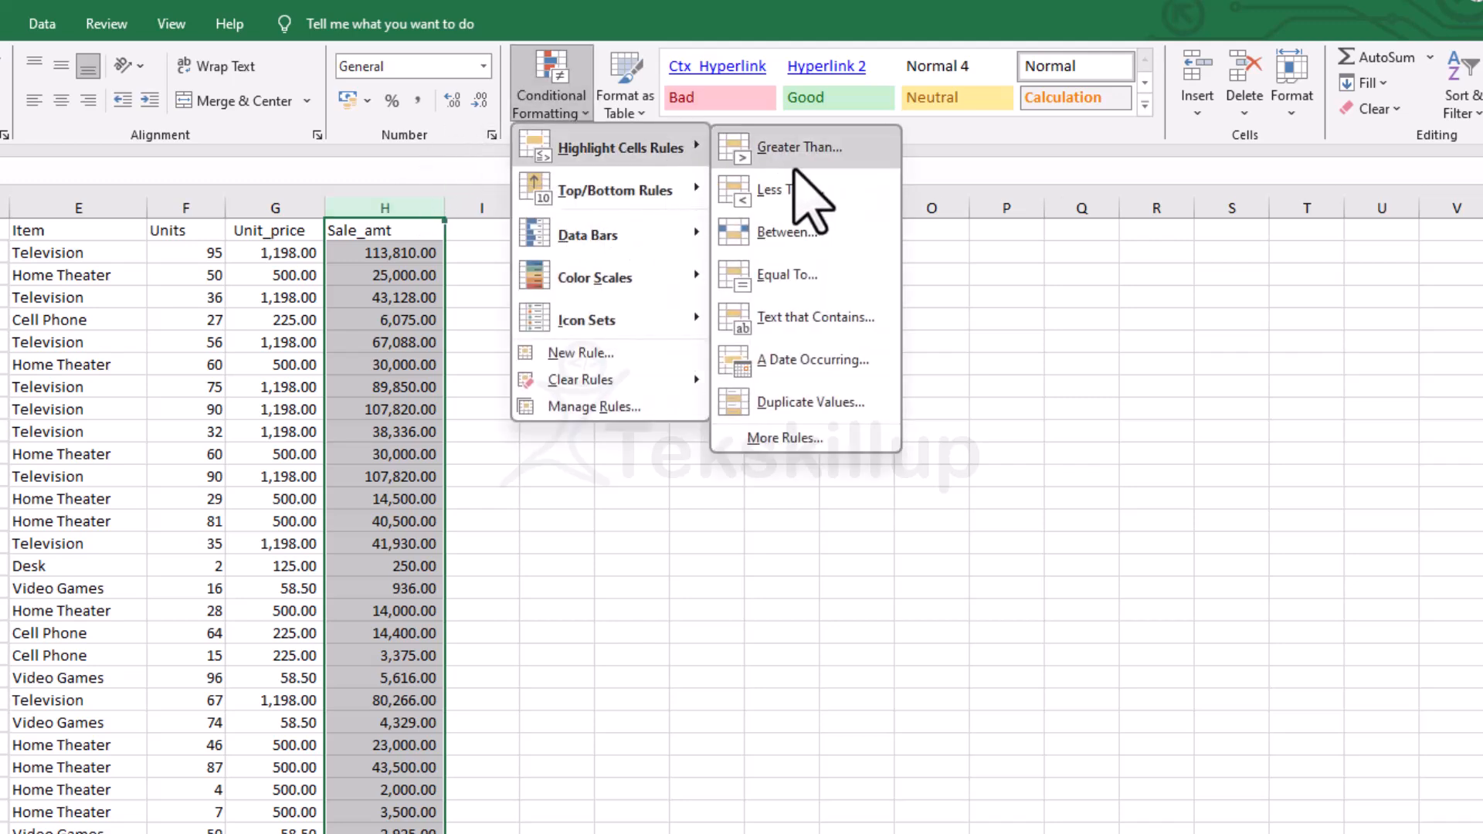
click(796, 150)
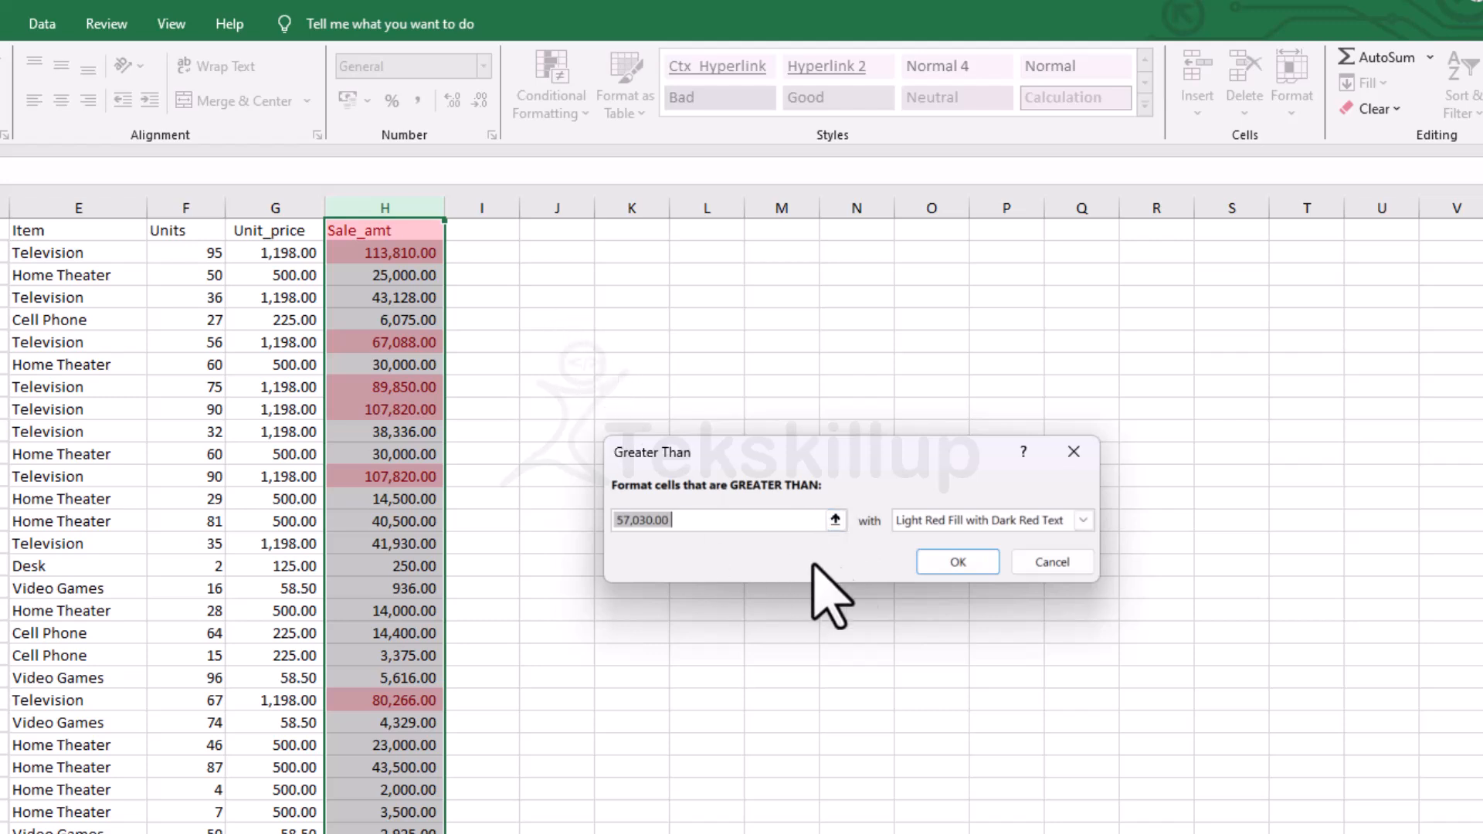
click(900, 526)
click(1052, 483)
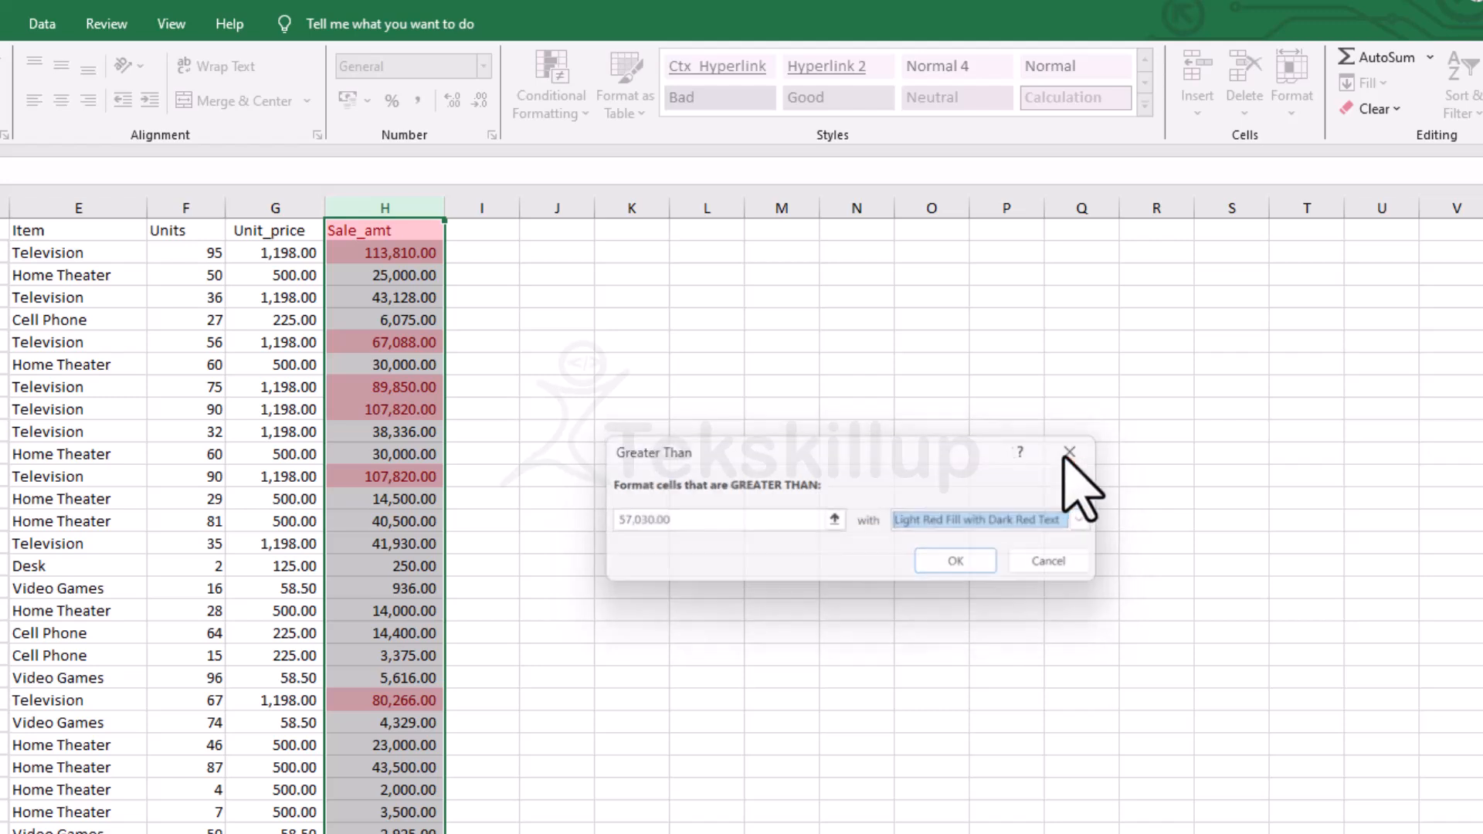
click(1074, 451)
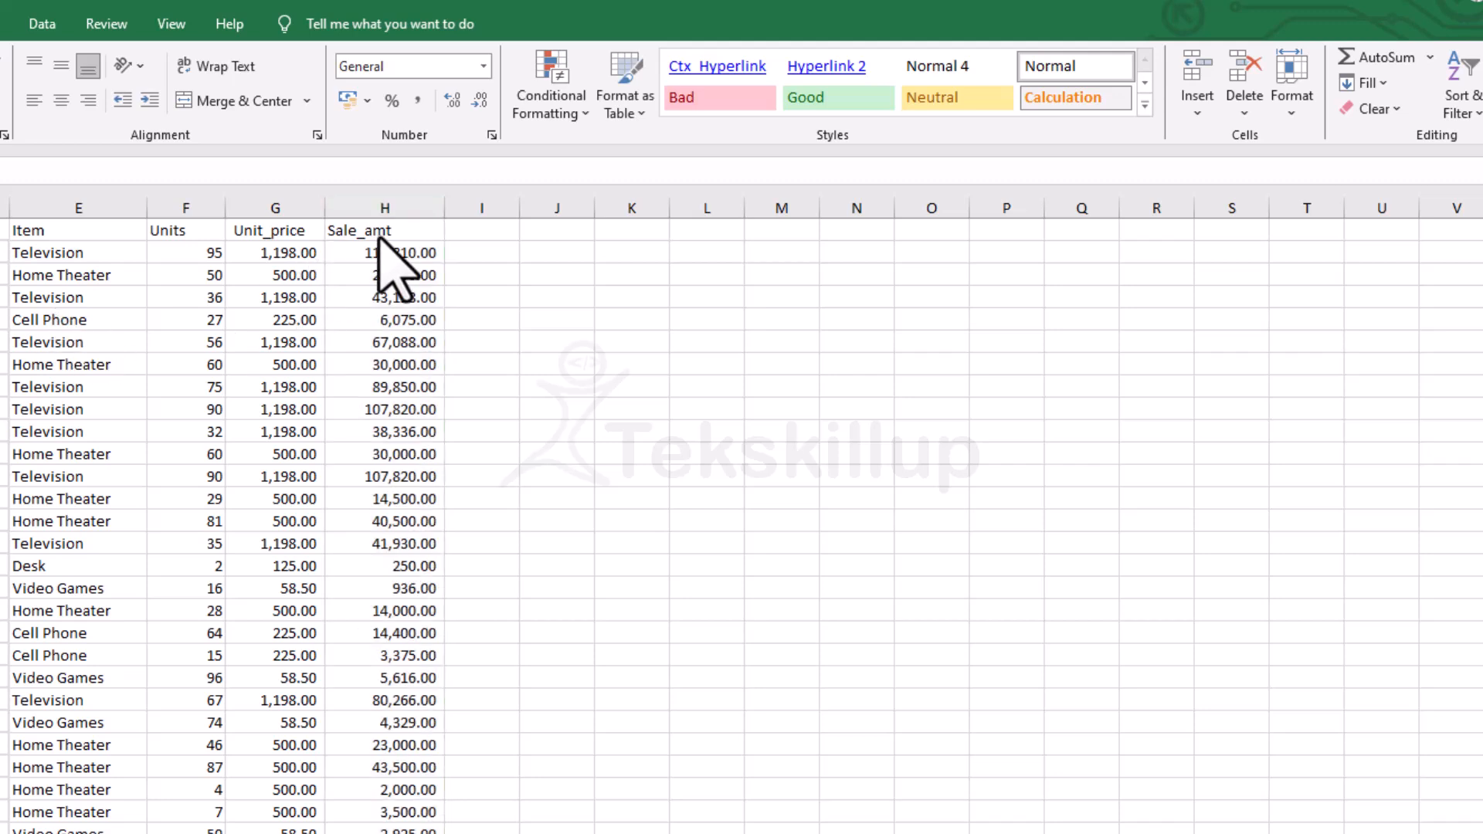
- Set up a Greater Than highlight rule on the Sale_amt column against cell H8, using Light Red Fill with Dark Red Text
click(392, 206)
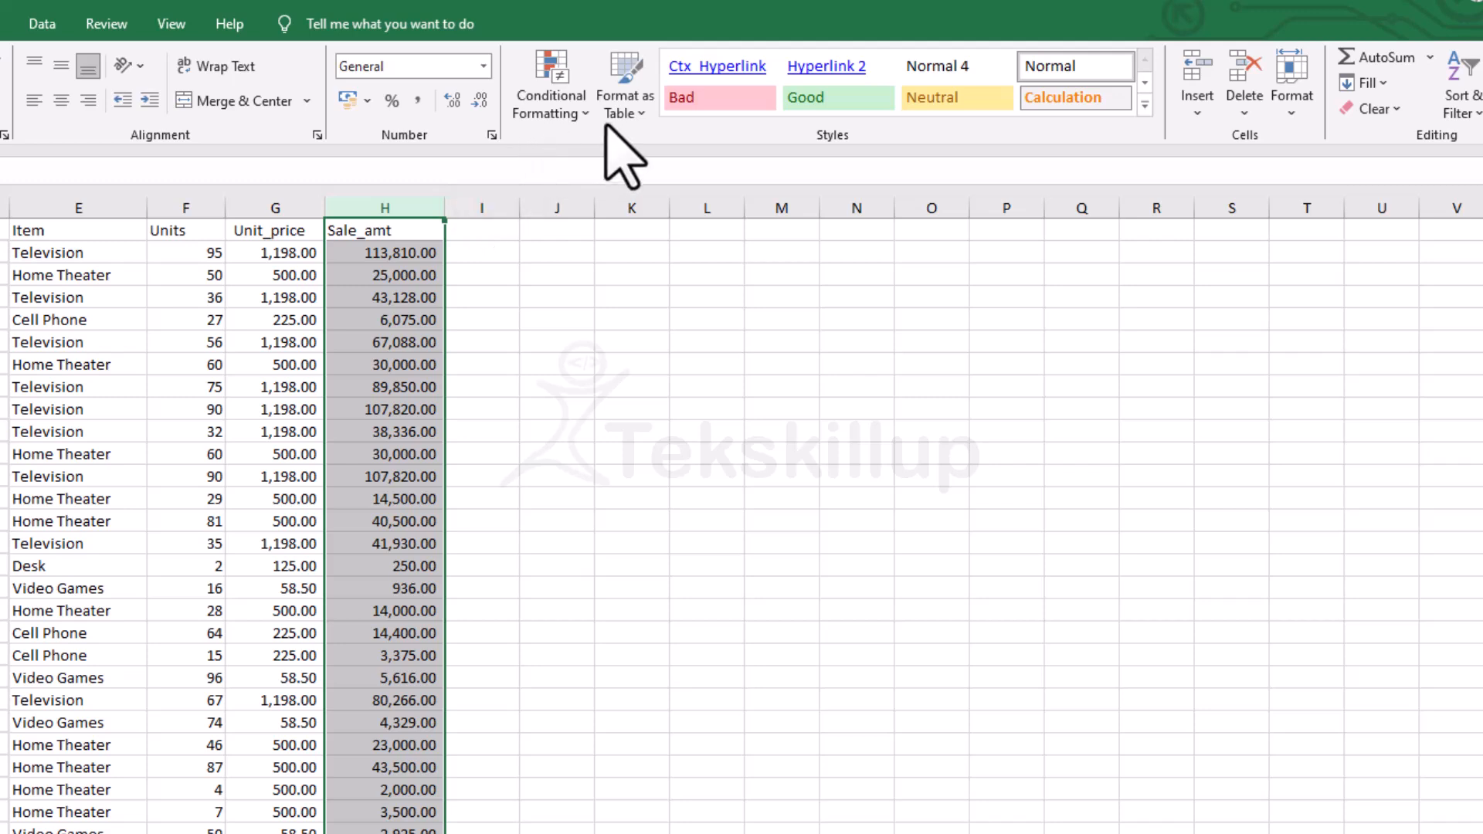
click(585, 115)
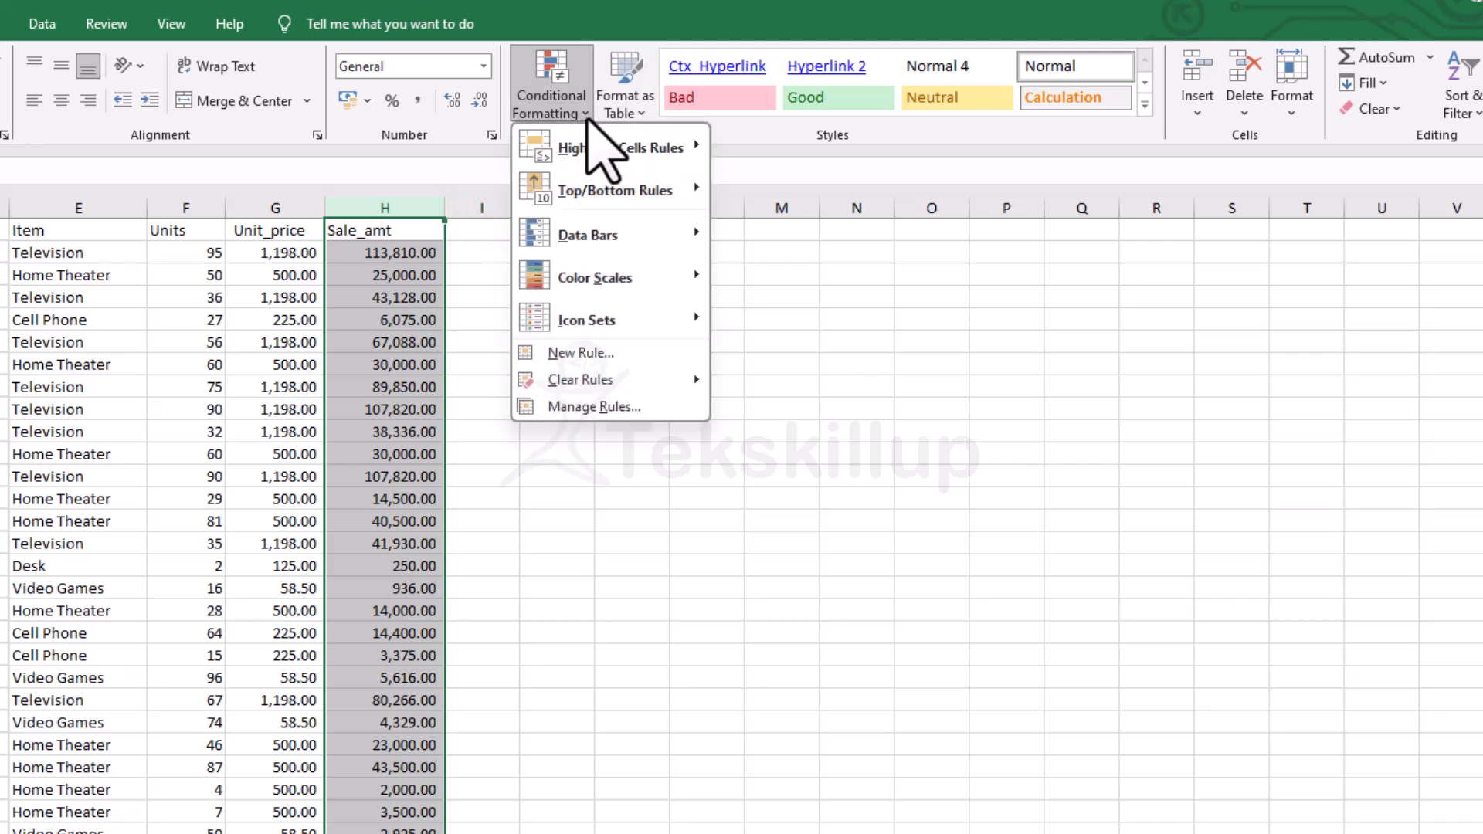
mouse_move(600, 135)
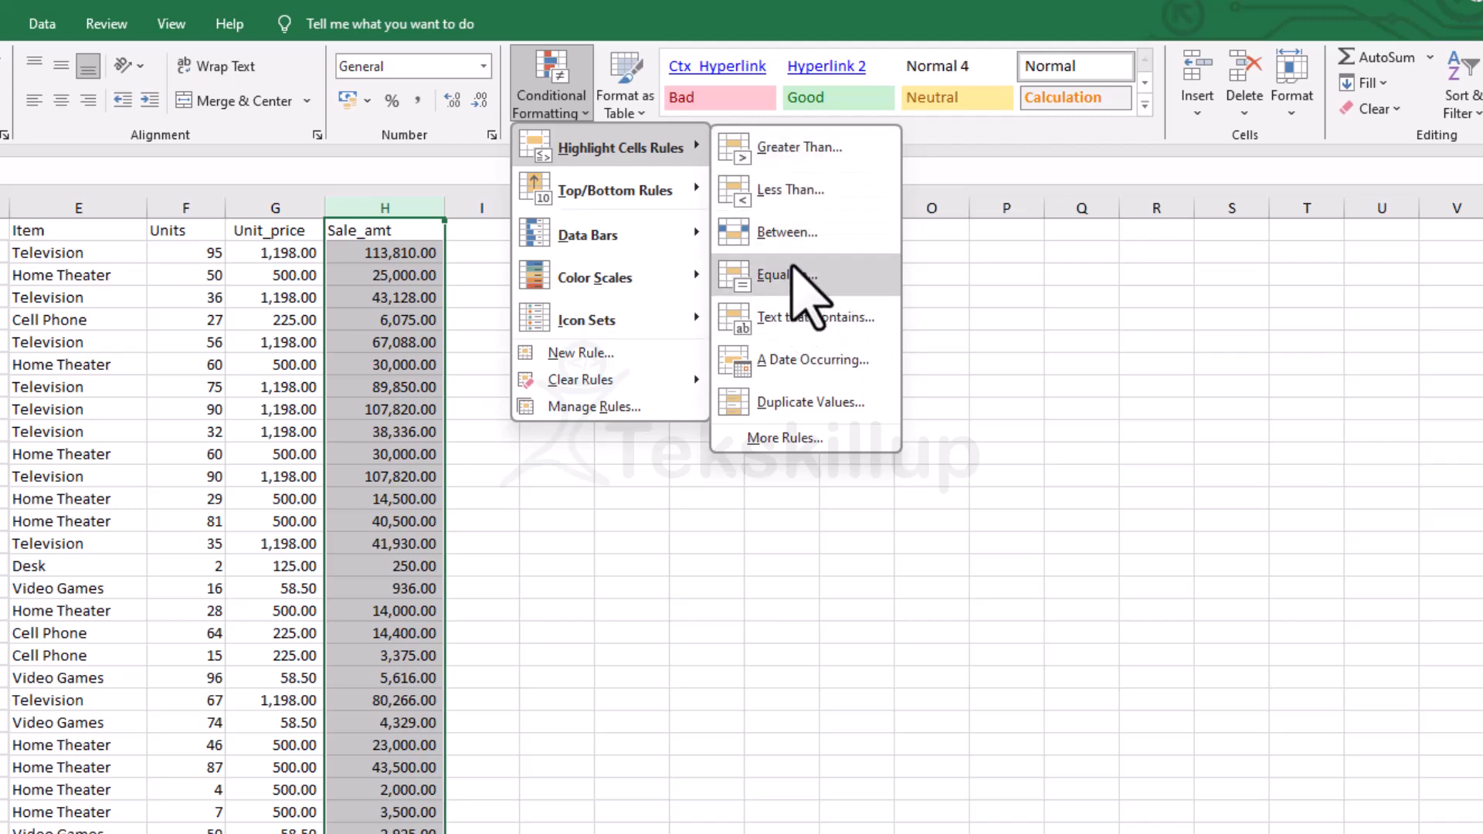
click(795, 146)
drag(625, 528, 680, 522)
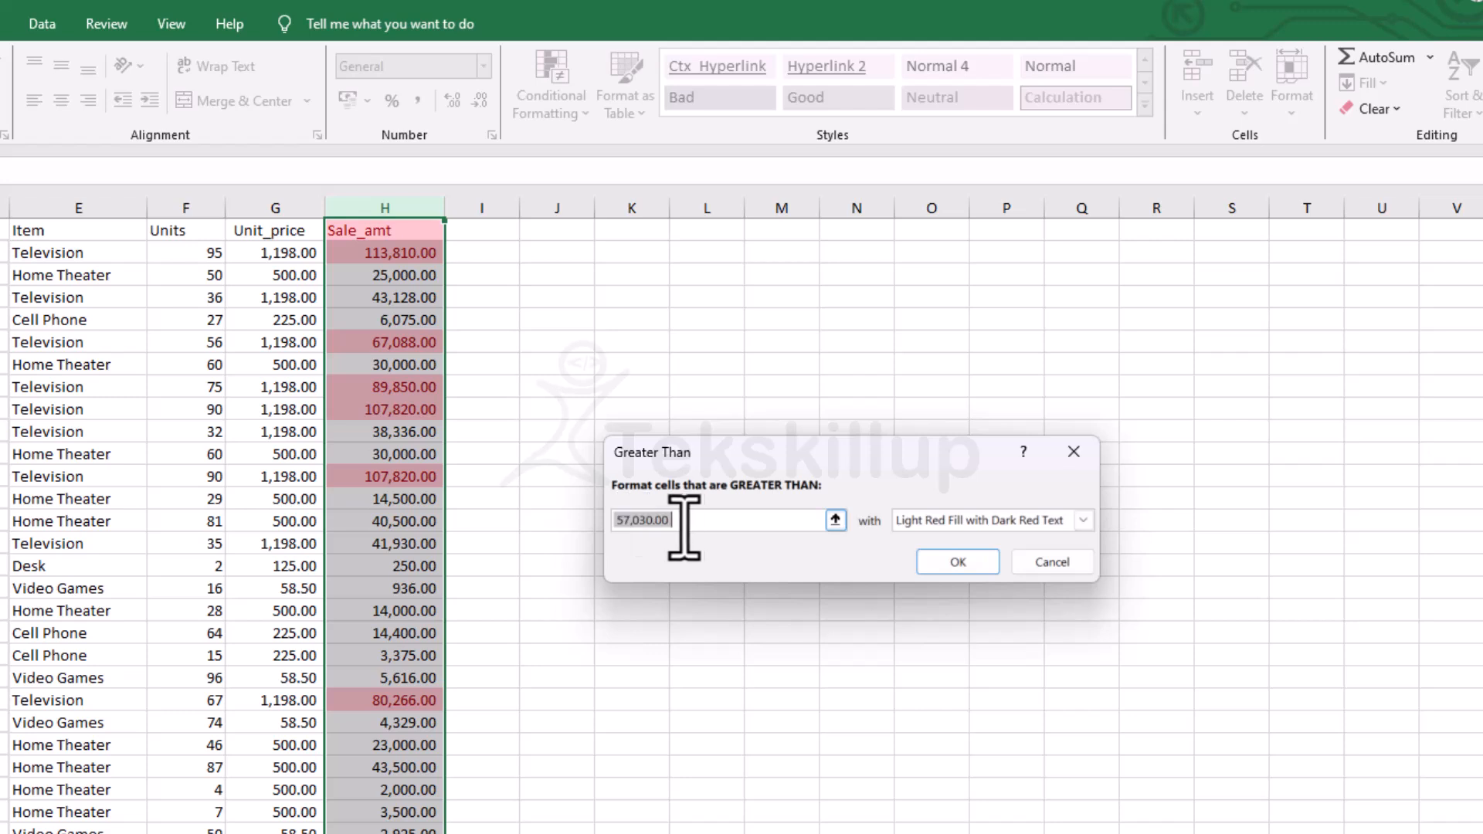
click(409, 387)
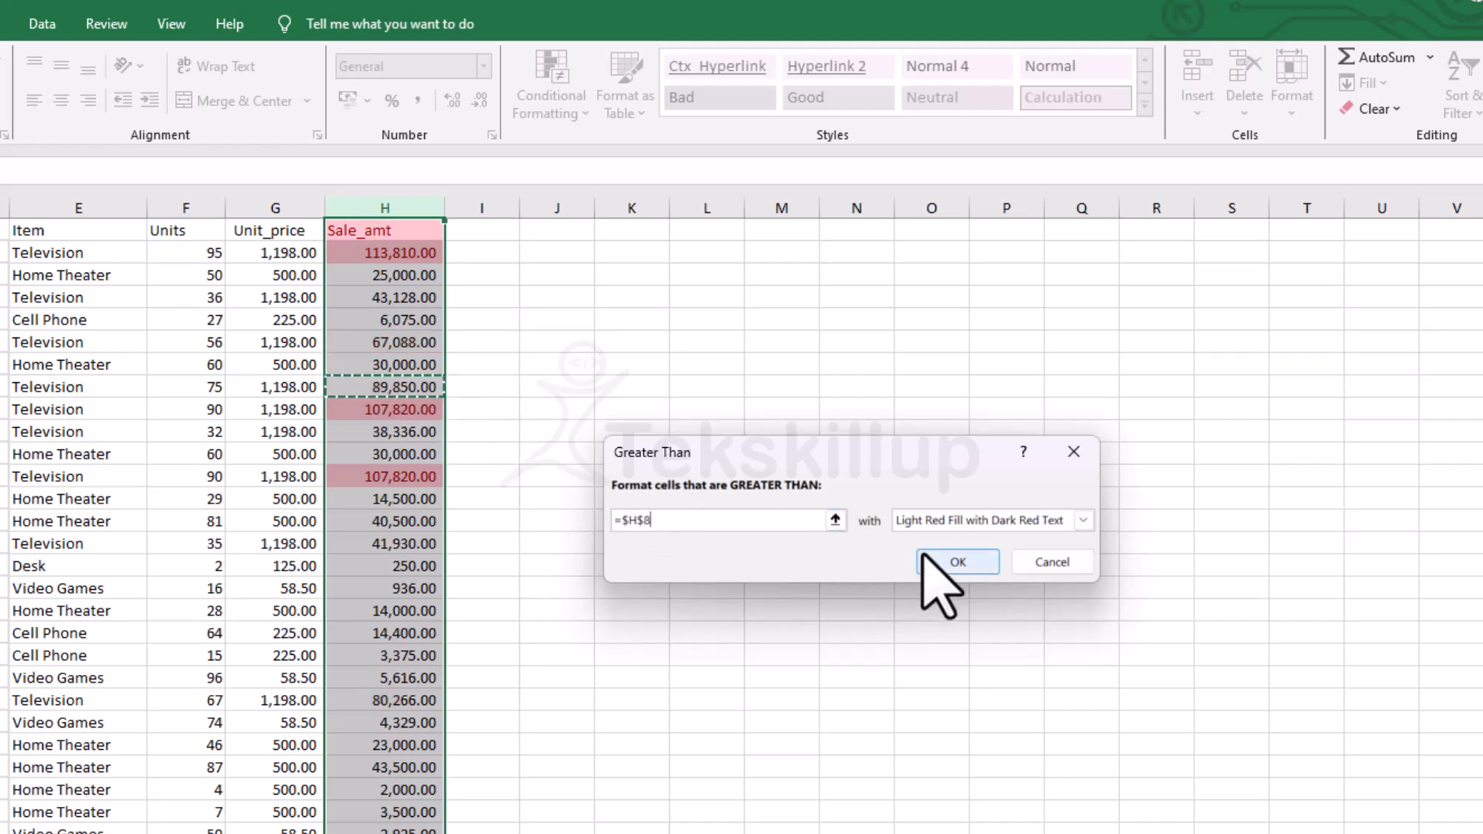
click(1084, 520)
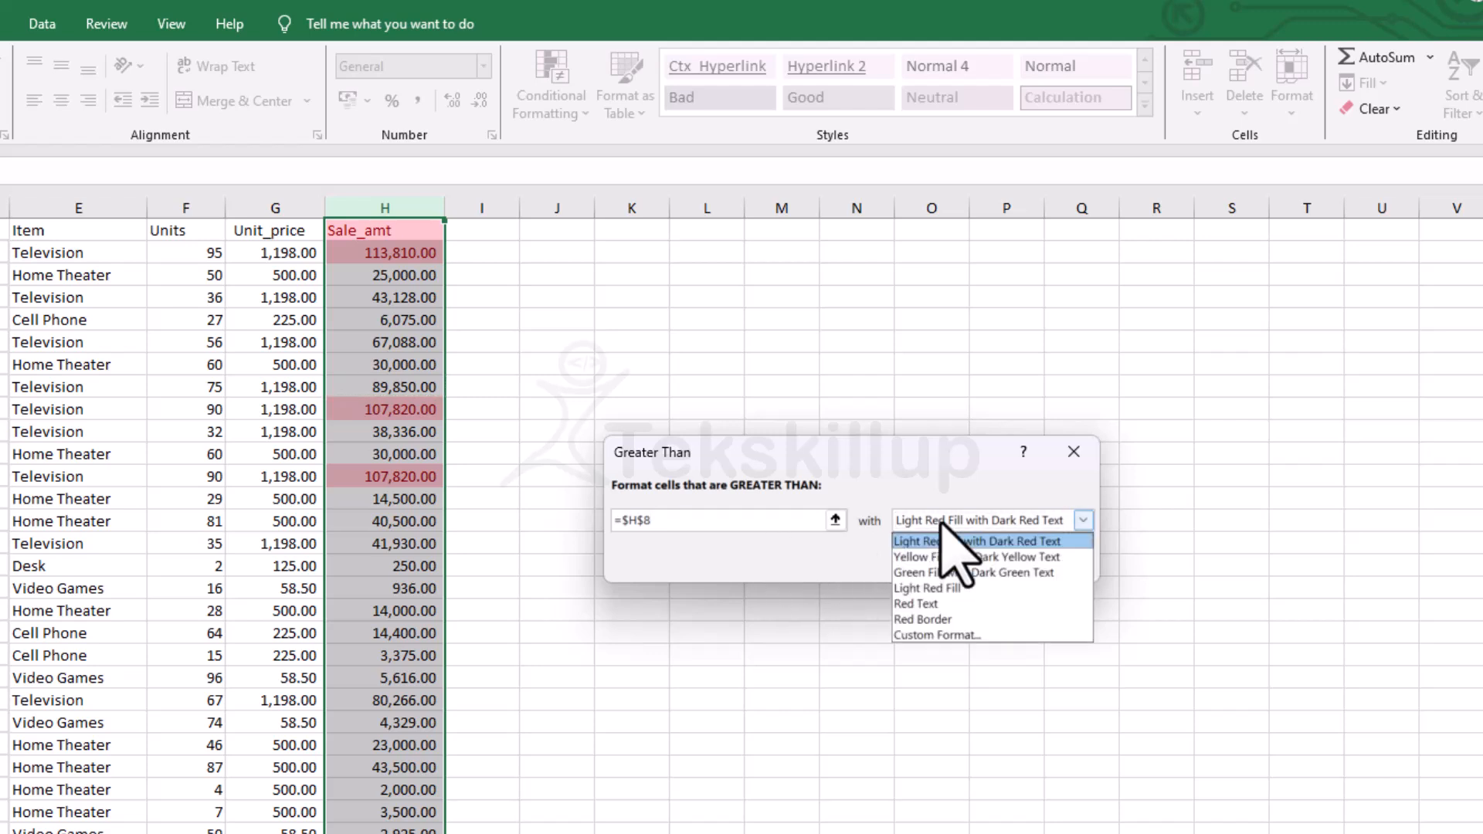
click(921, 550)
click(923, 522)
click(917, 542)
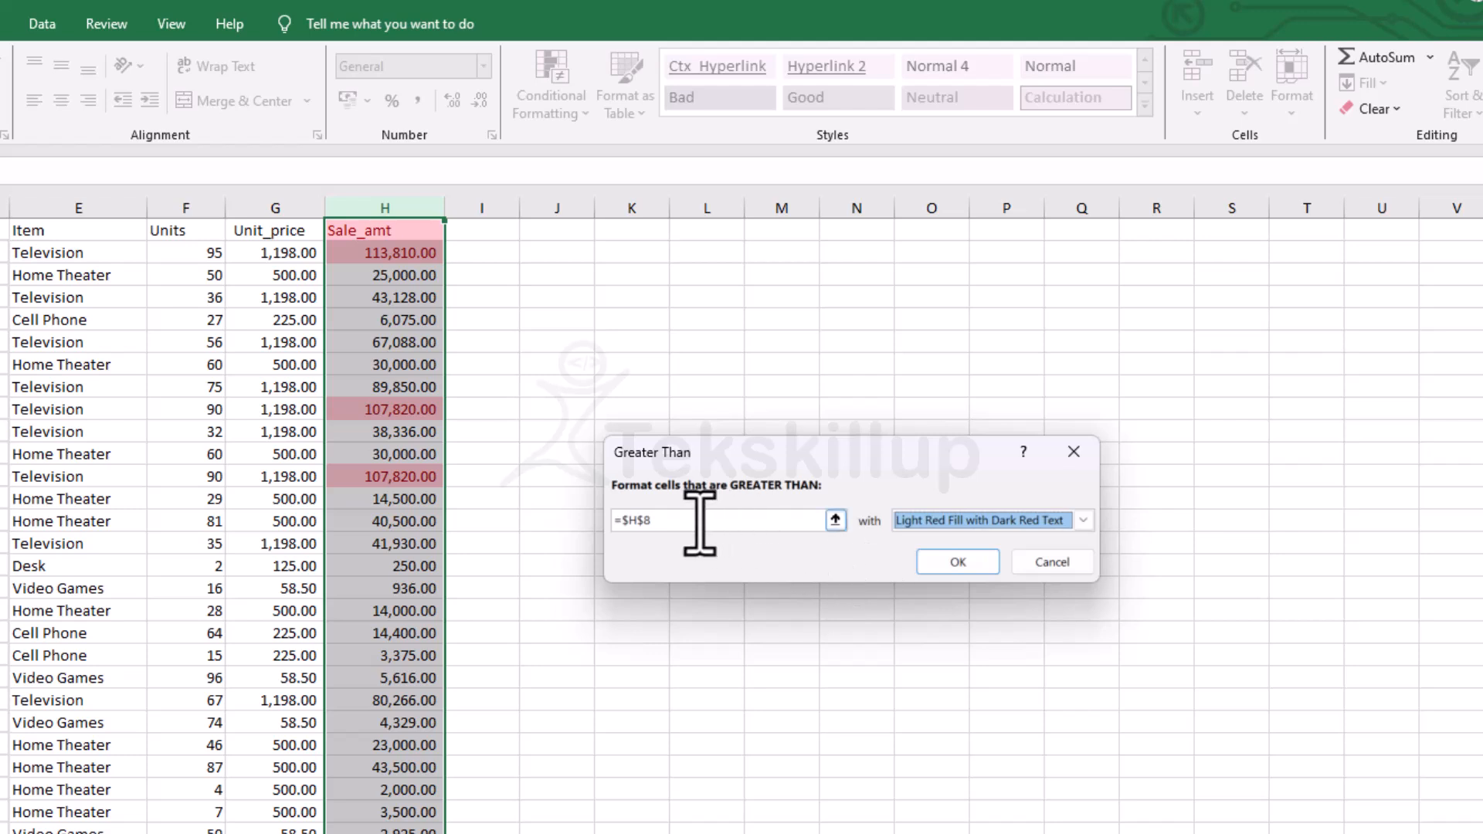
- Change the rule's comparison reference to =$H$14, apply it to the Sale_amt column and review the highlighted rows
click(646, 526)
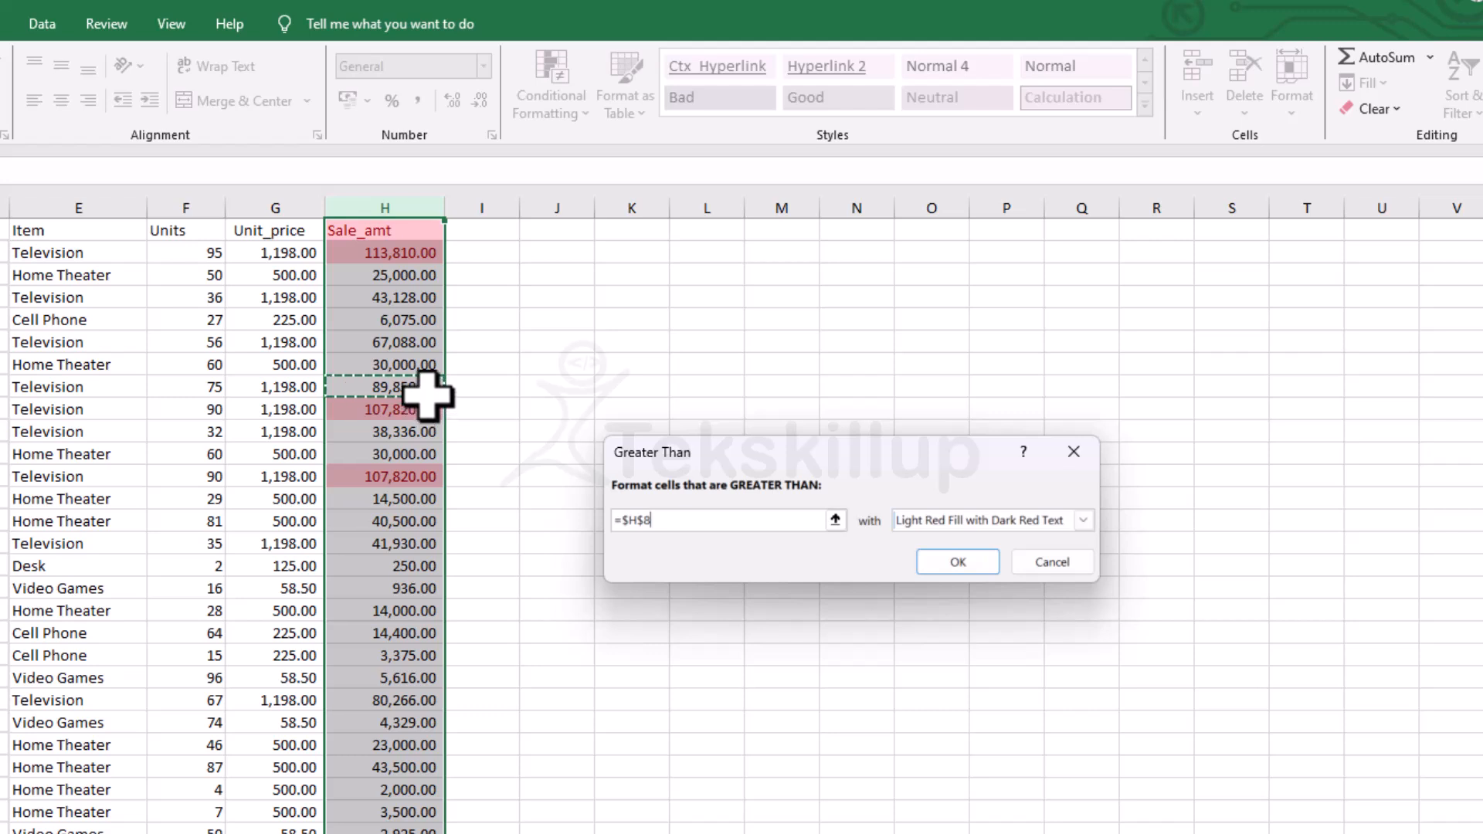
click(835, 520)
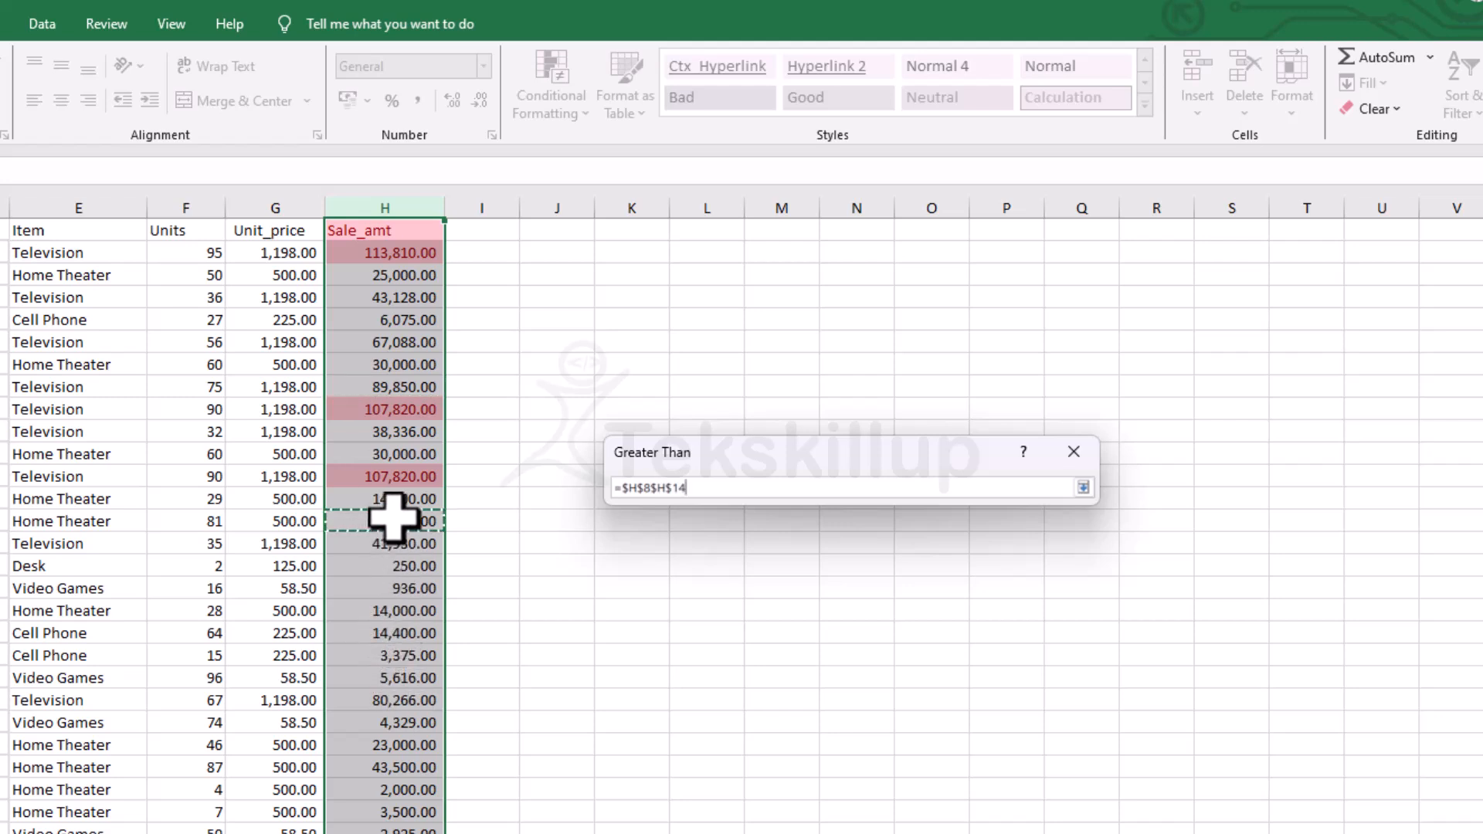
click(653, 488)
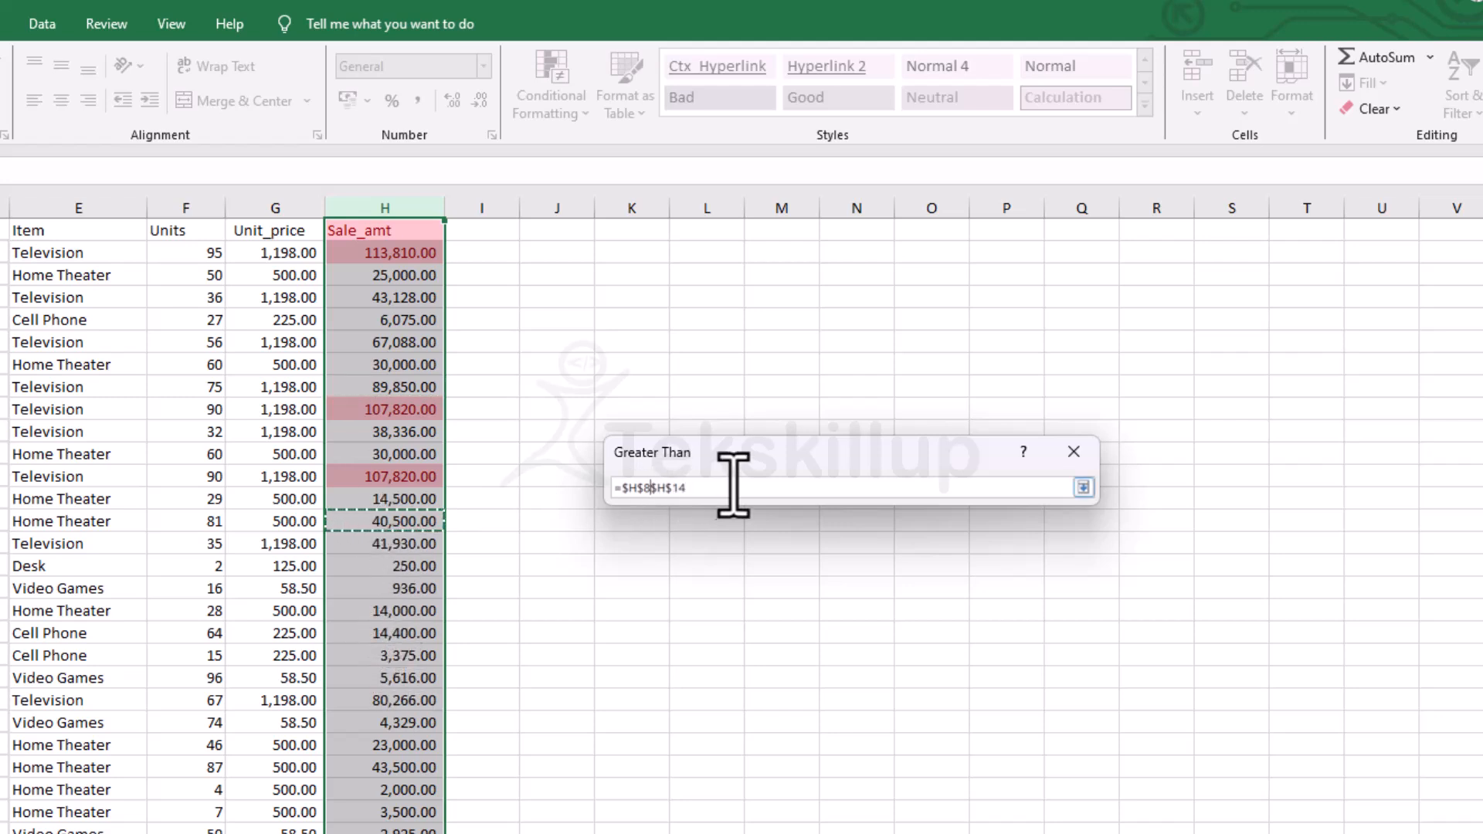
key(BackSpace)
key(BackSpace)
key(BackSpace)
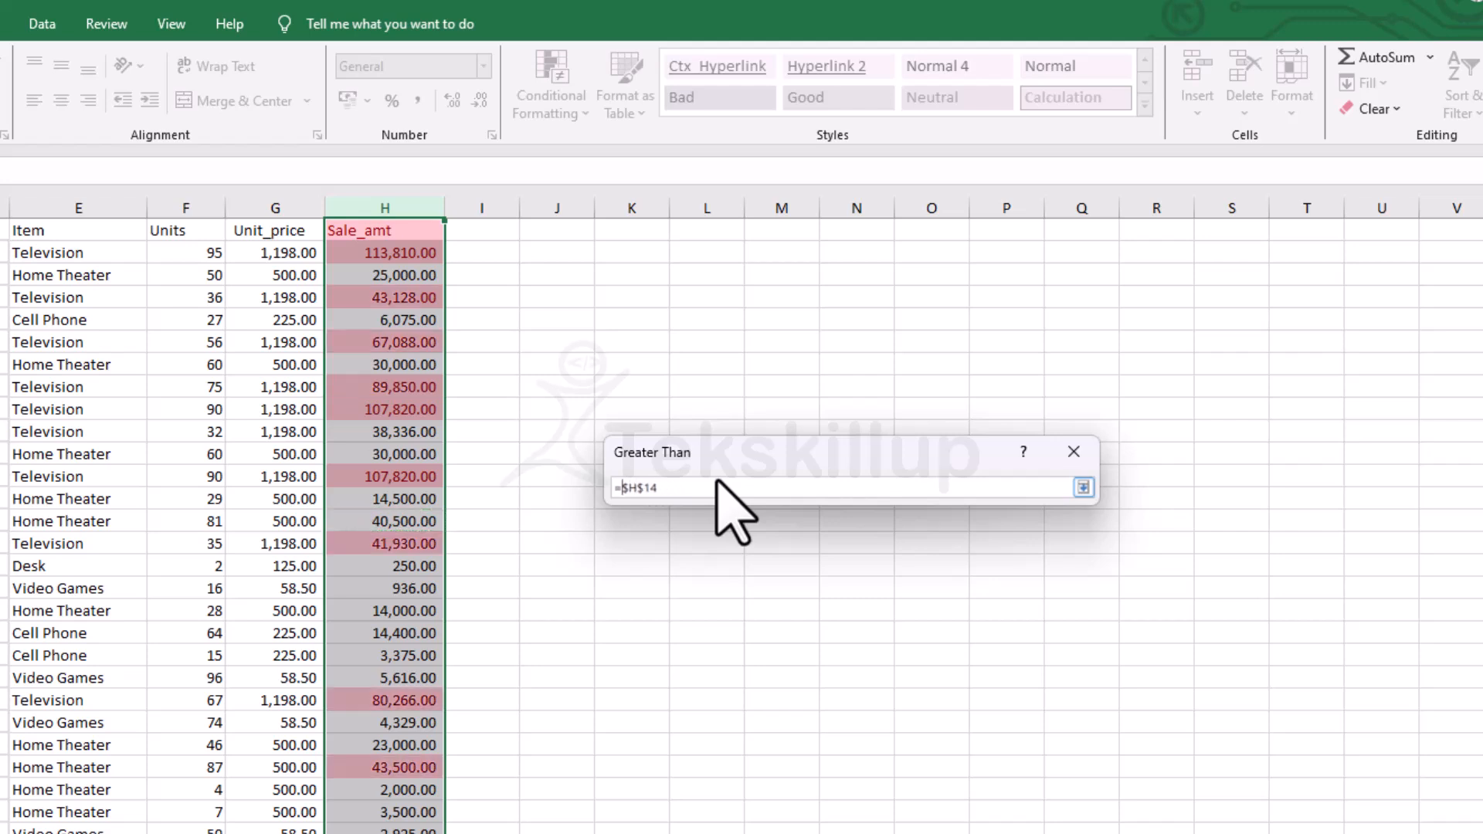
click(1083, 488)
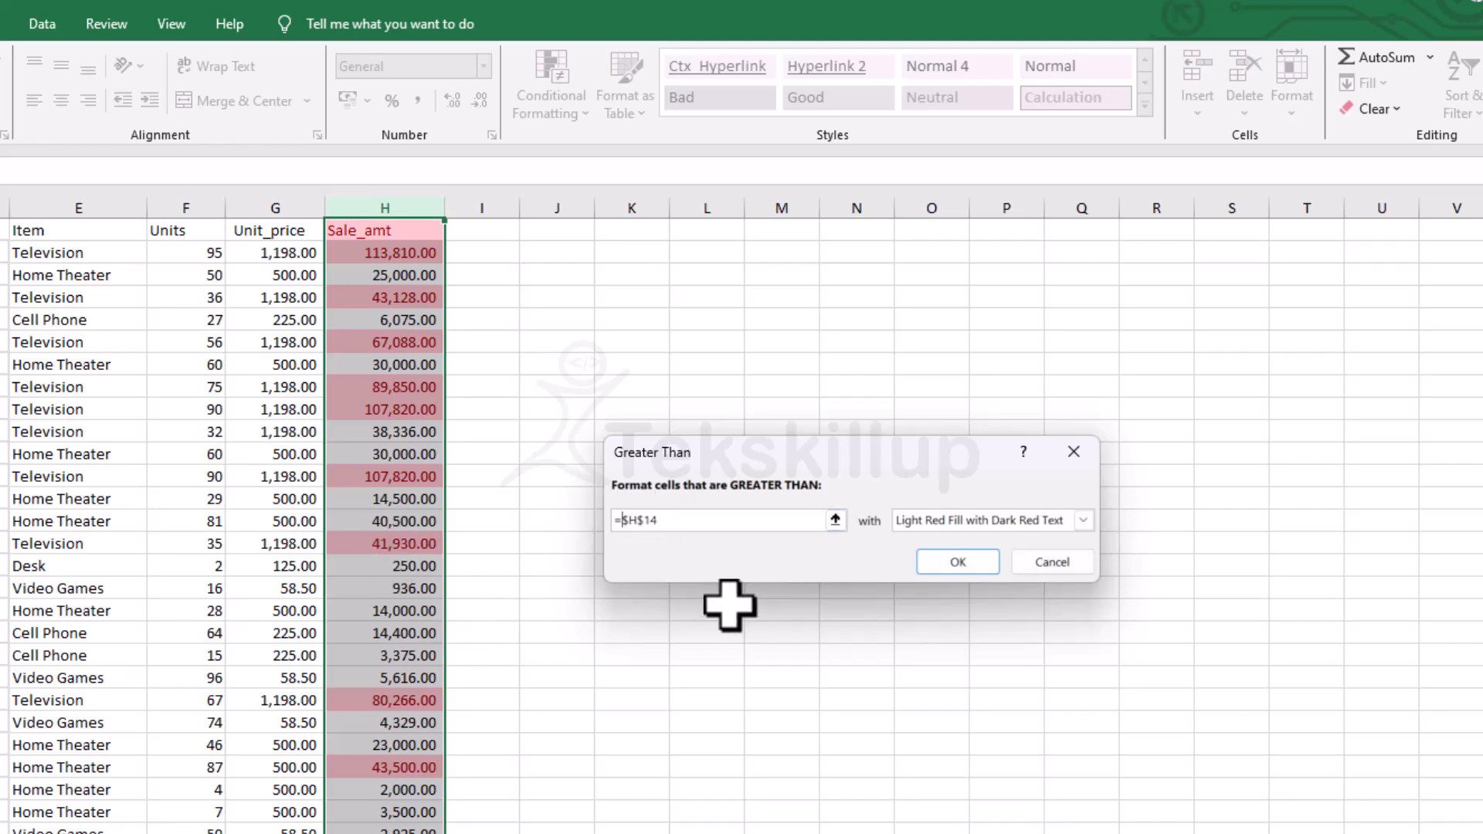
click(957, 562)
scroll(497, 536, down, 4)
scroll(457, 675, up, 4)
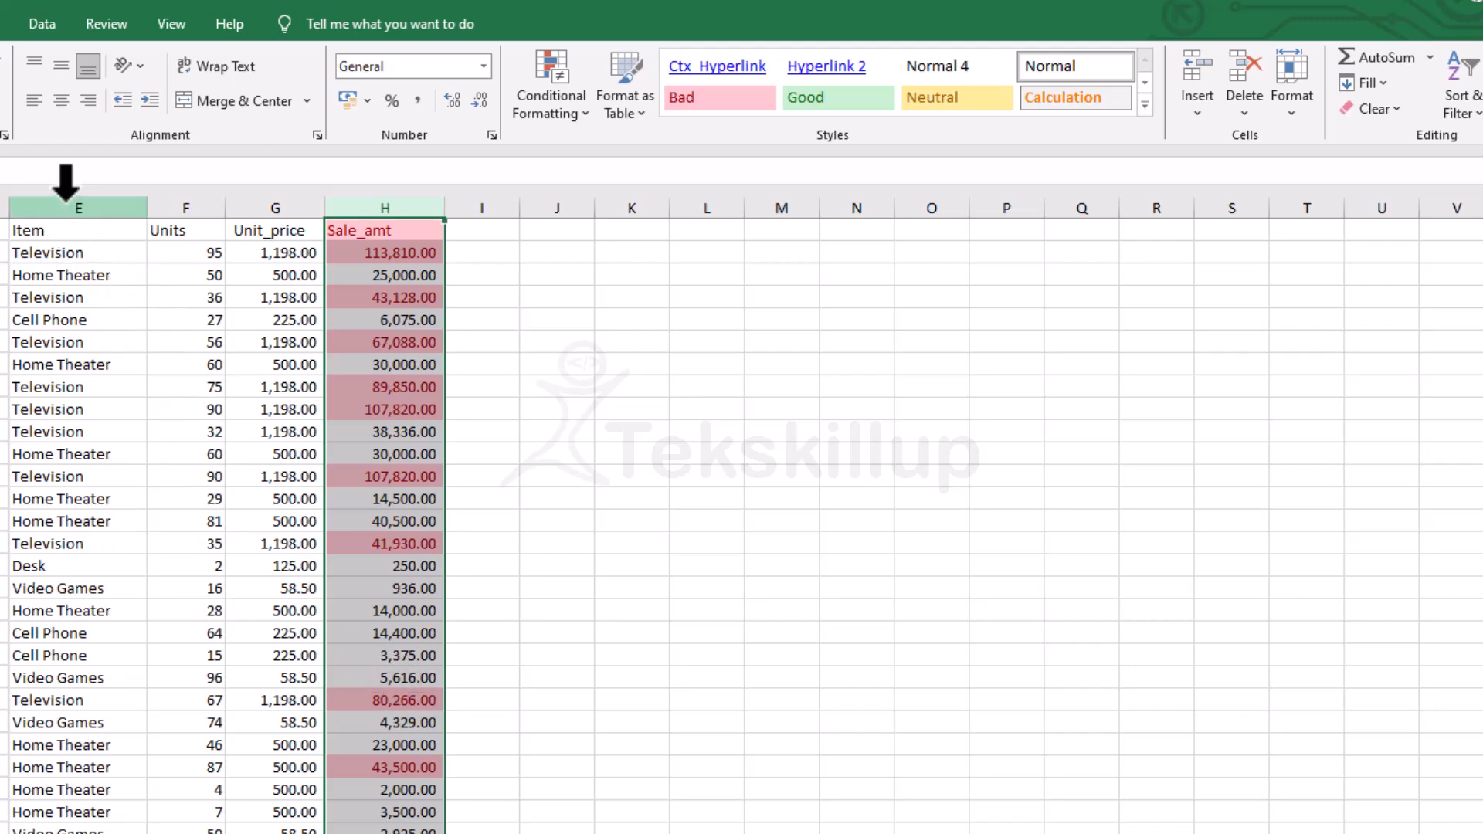
- Highlight Item column cells containing the text "Theater" with Green Fill with Dark Green Text
click(64, 206)
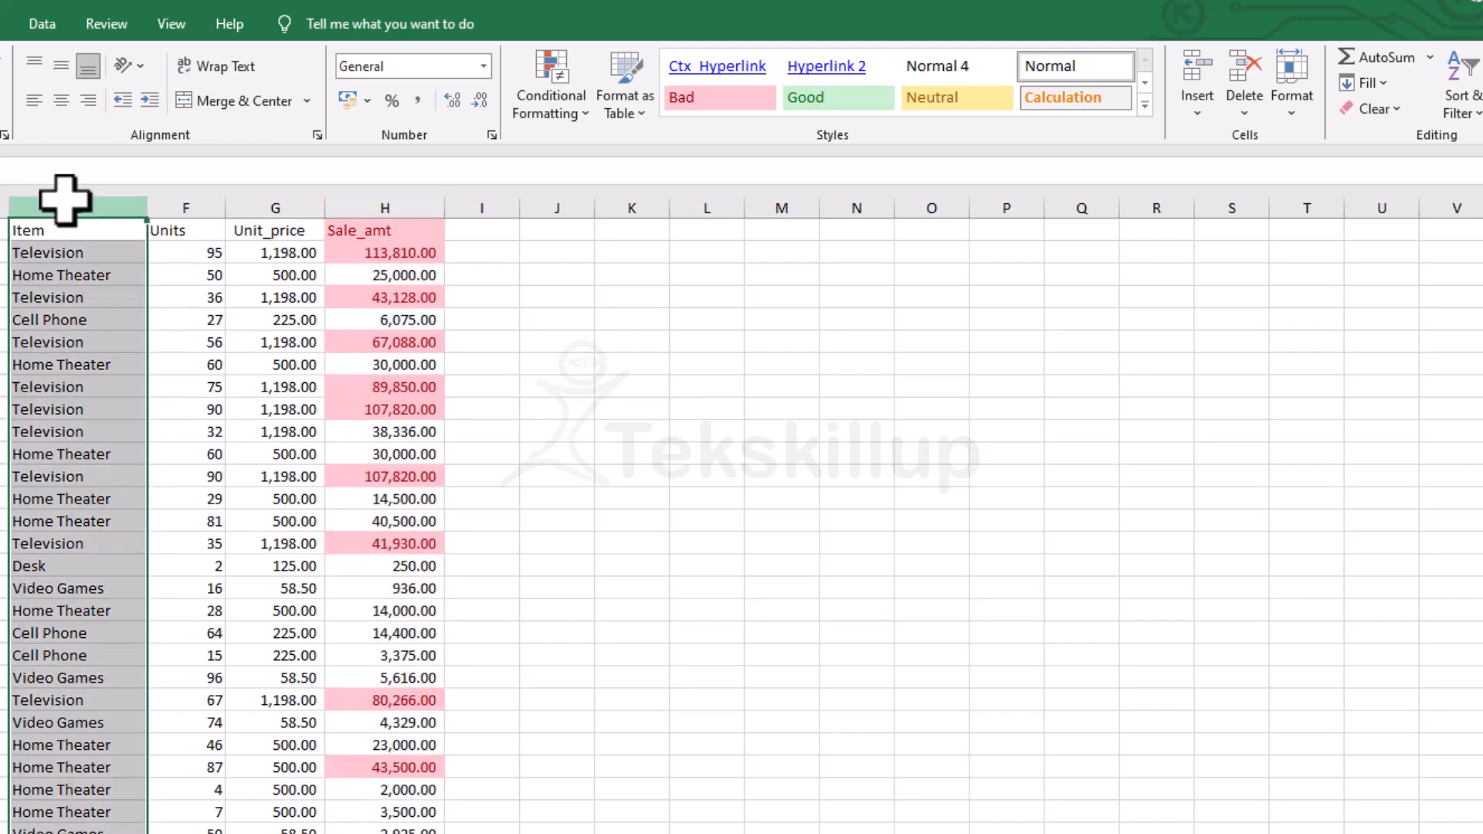
click(578, 96)
mouse_move(652, 144)
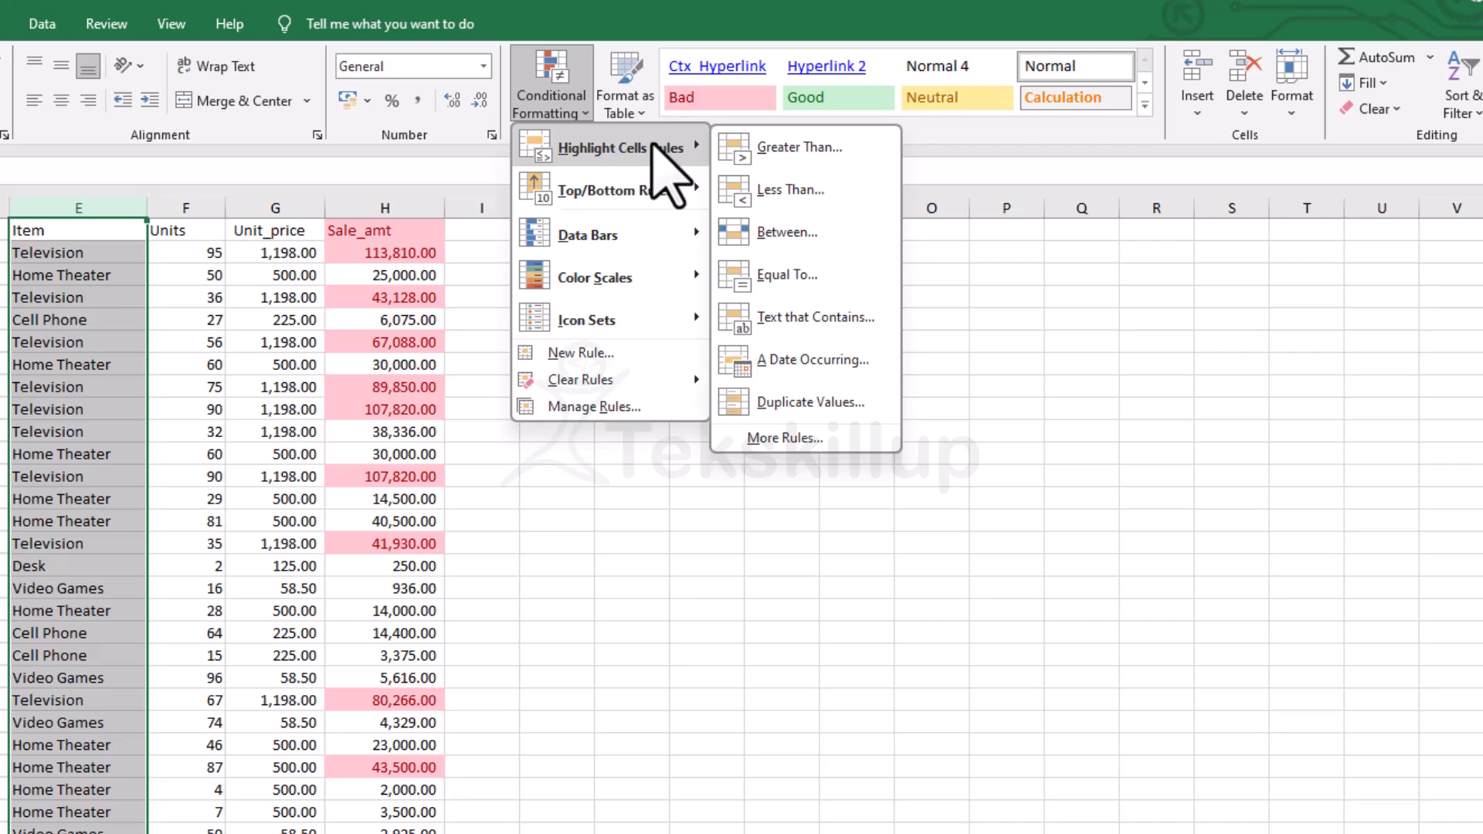
click(830, 317)
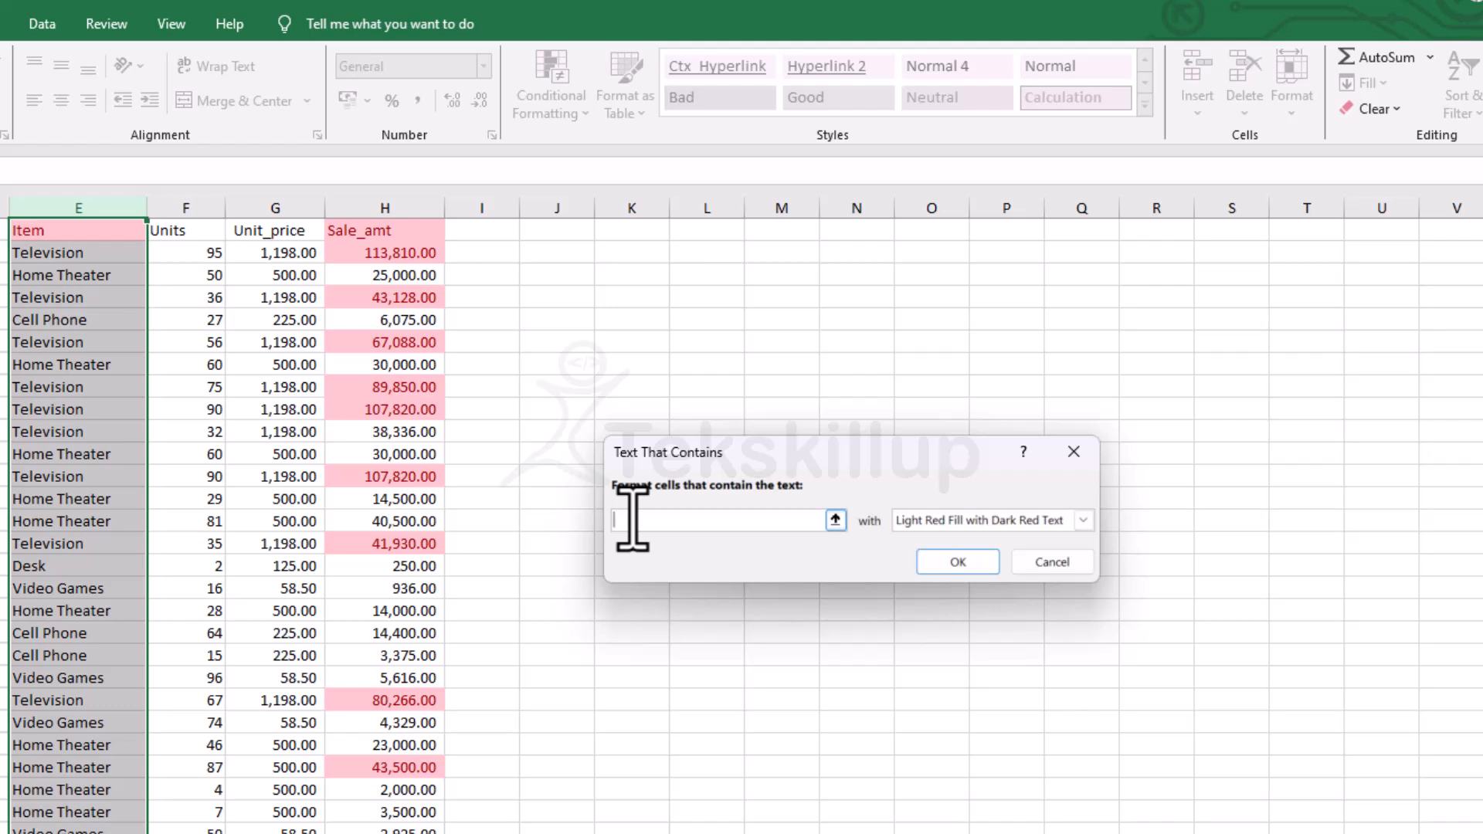
text(Theater)
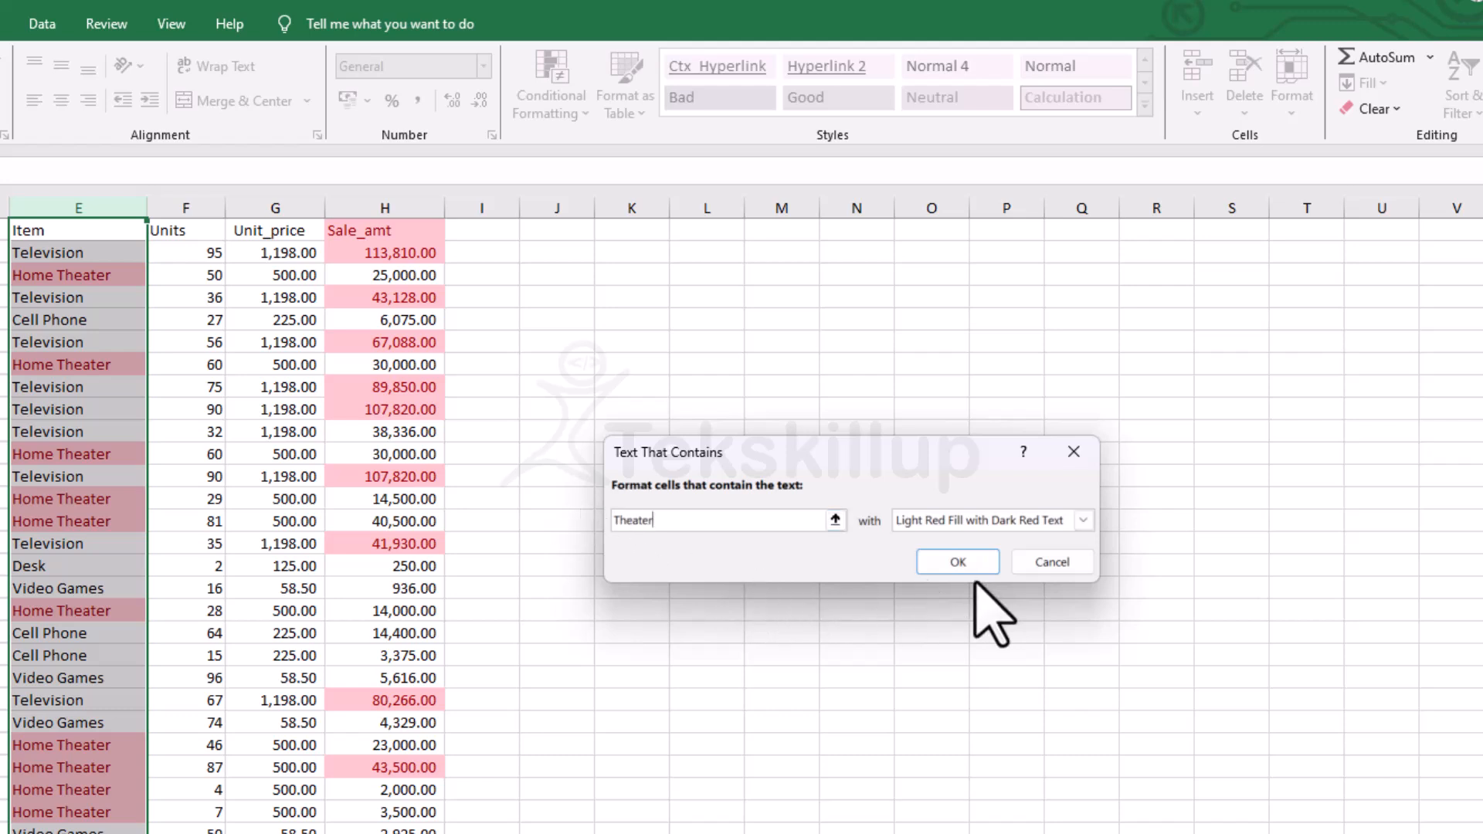
click(1031, 522)
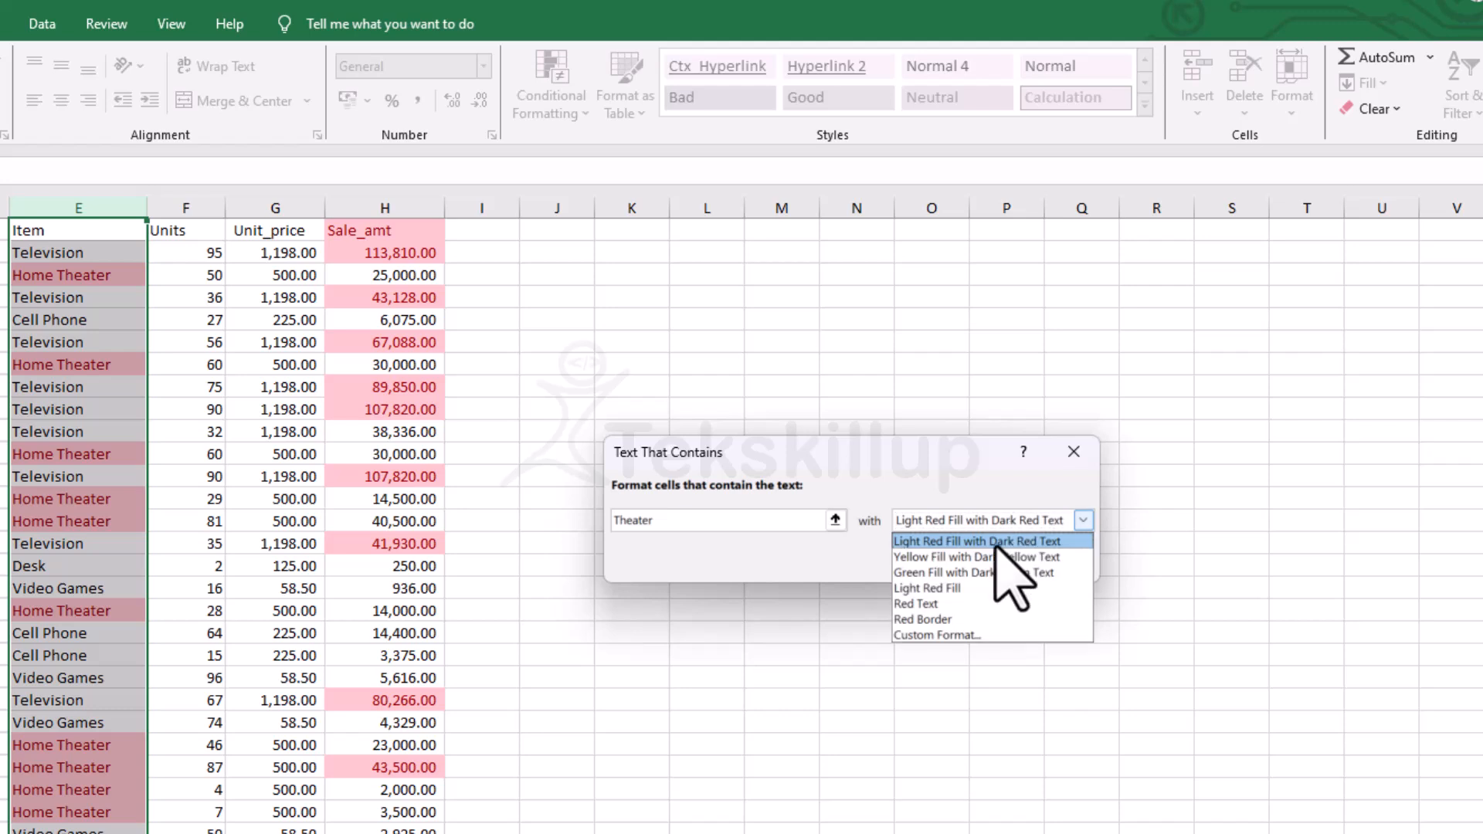
click(913, 573)
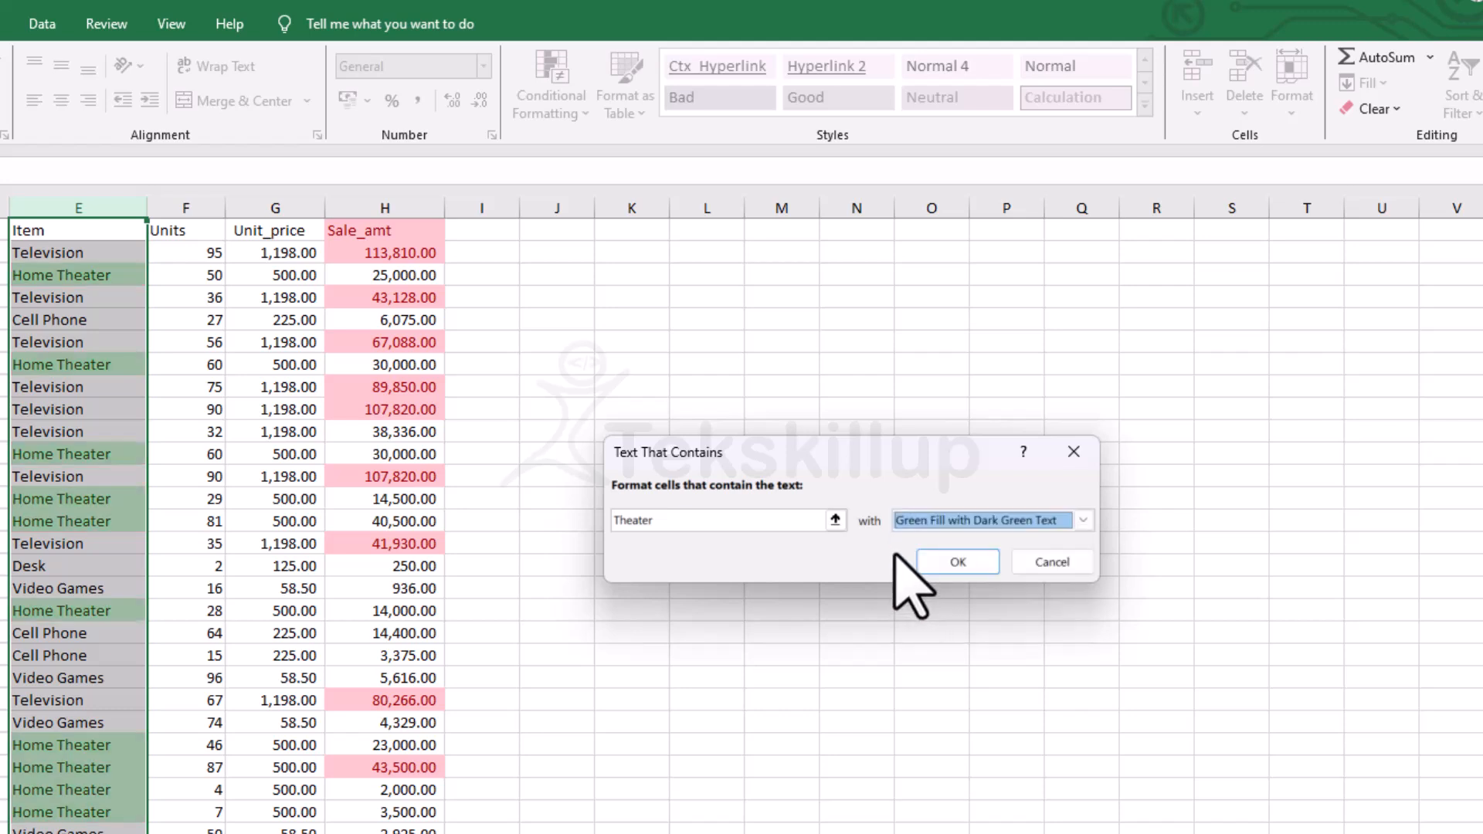
click(958, 561)
click(185, 432)
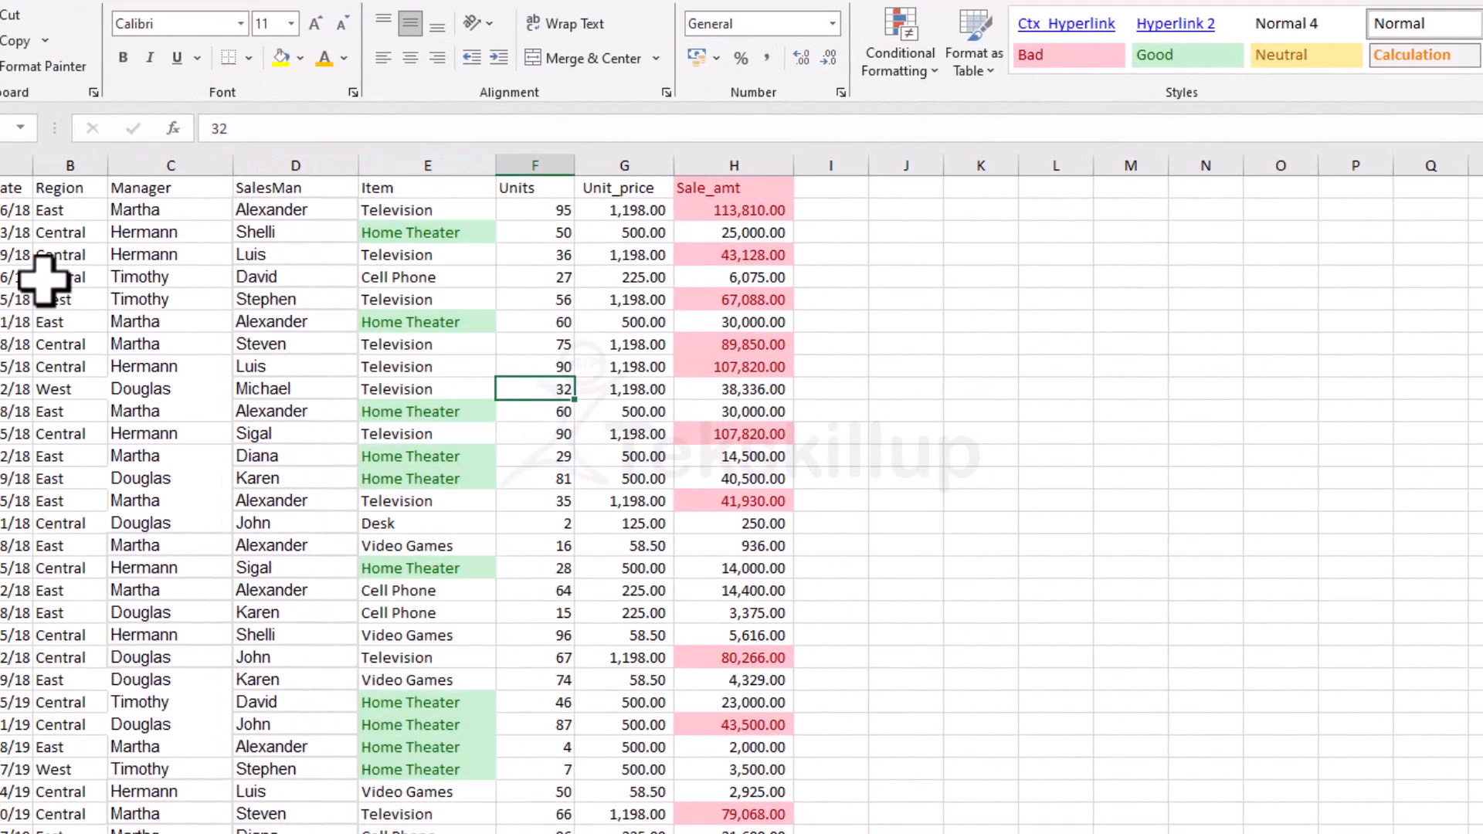
- Highlight Region column cells containing the text "Central" with Light Red Fill with Dark Red Text and review the rows
click(61, 164)
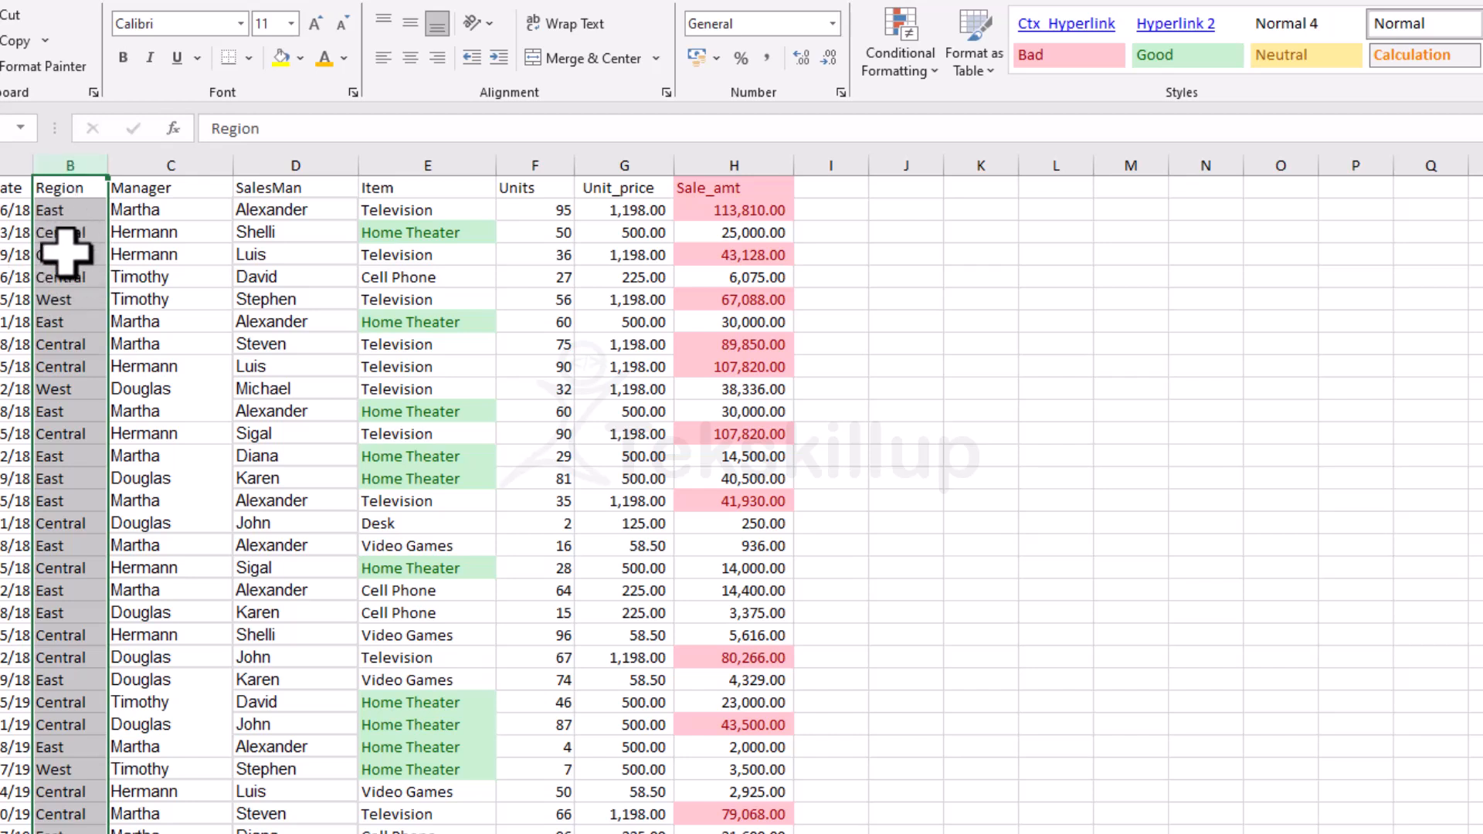
click(896, 66)
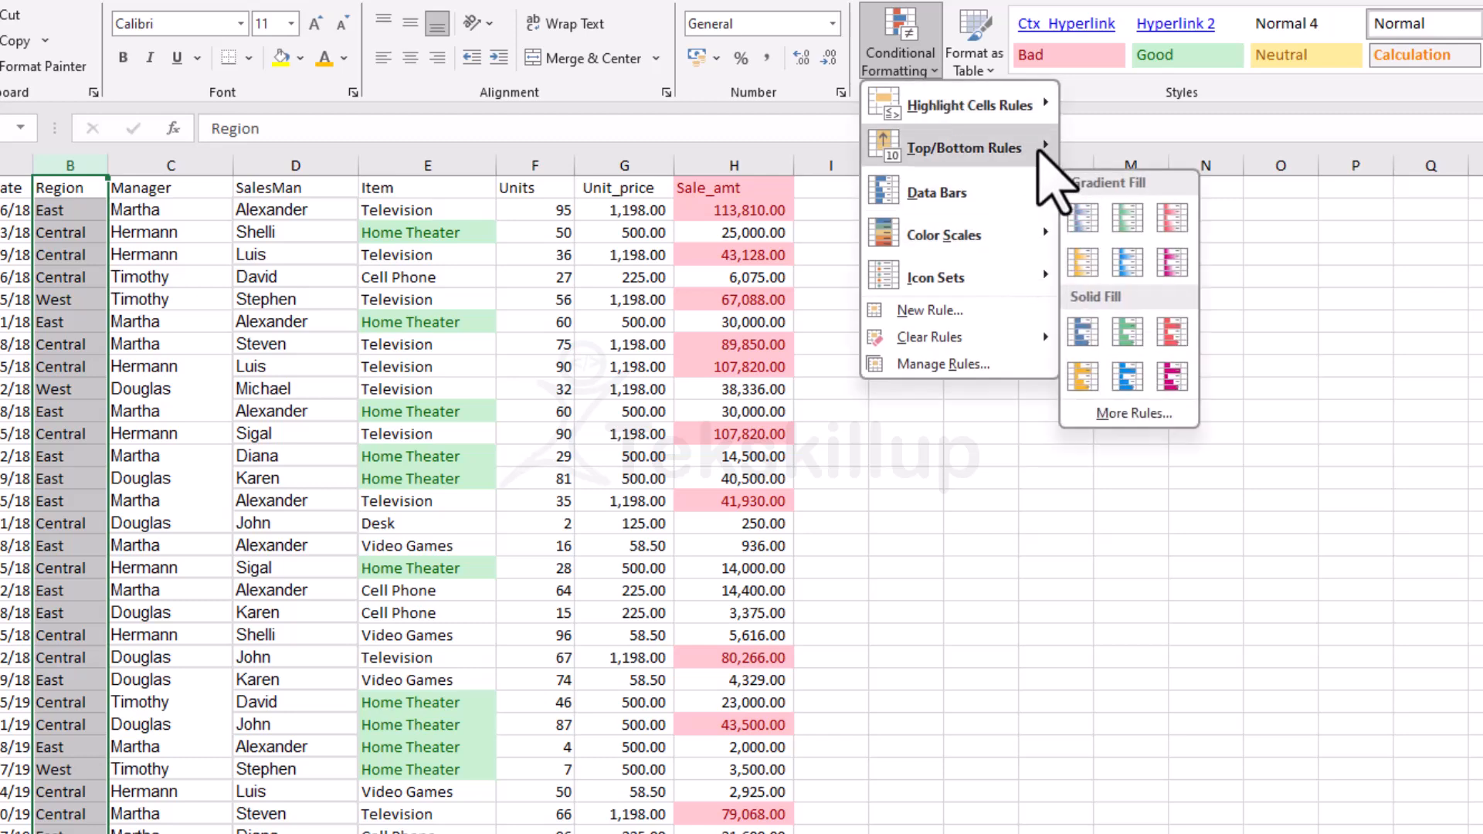
mouse_move(1052, 105)
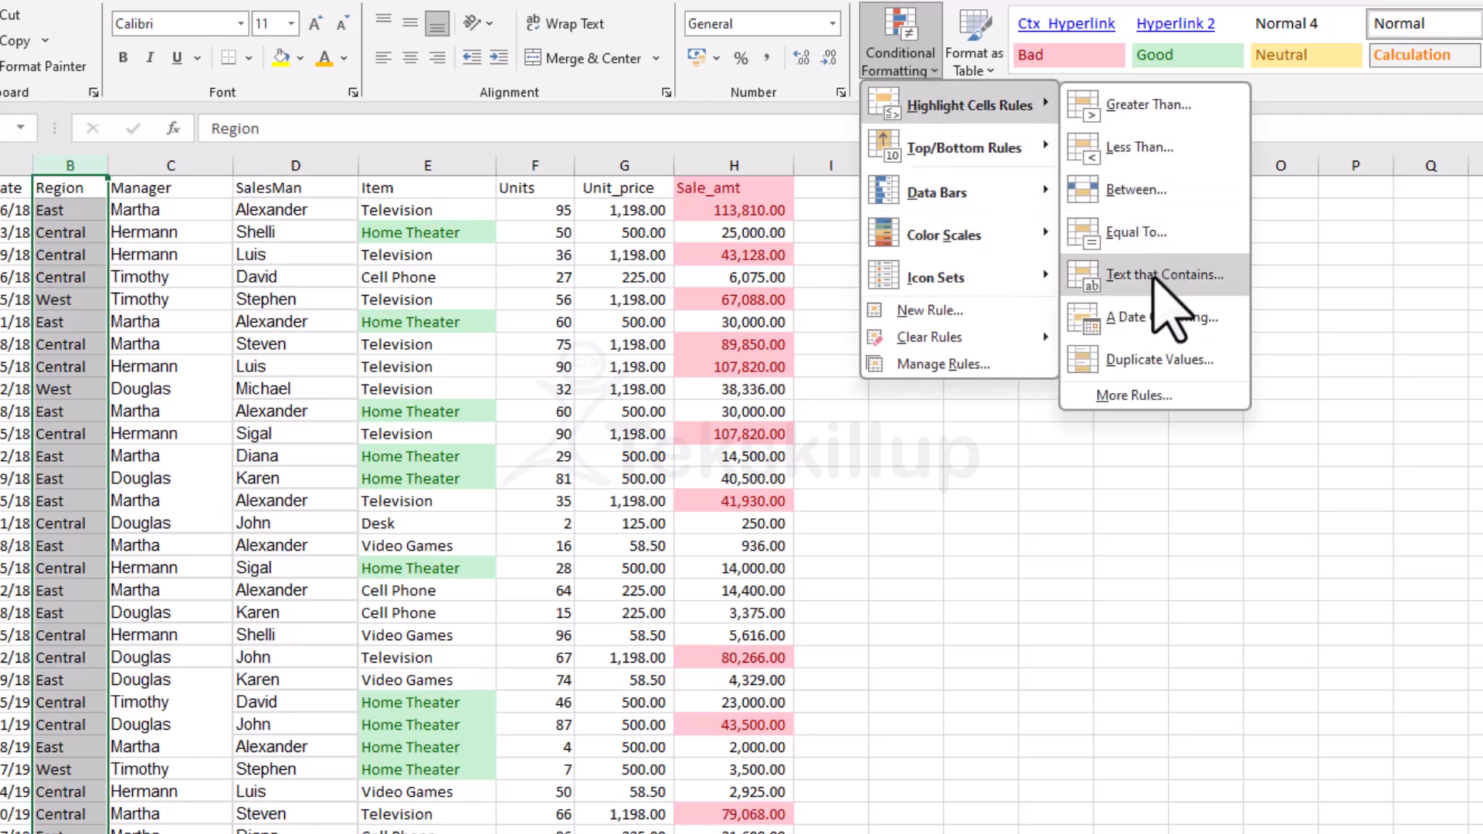
click(1155, 275)
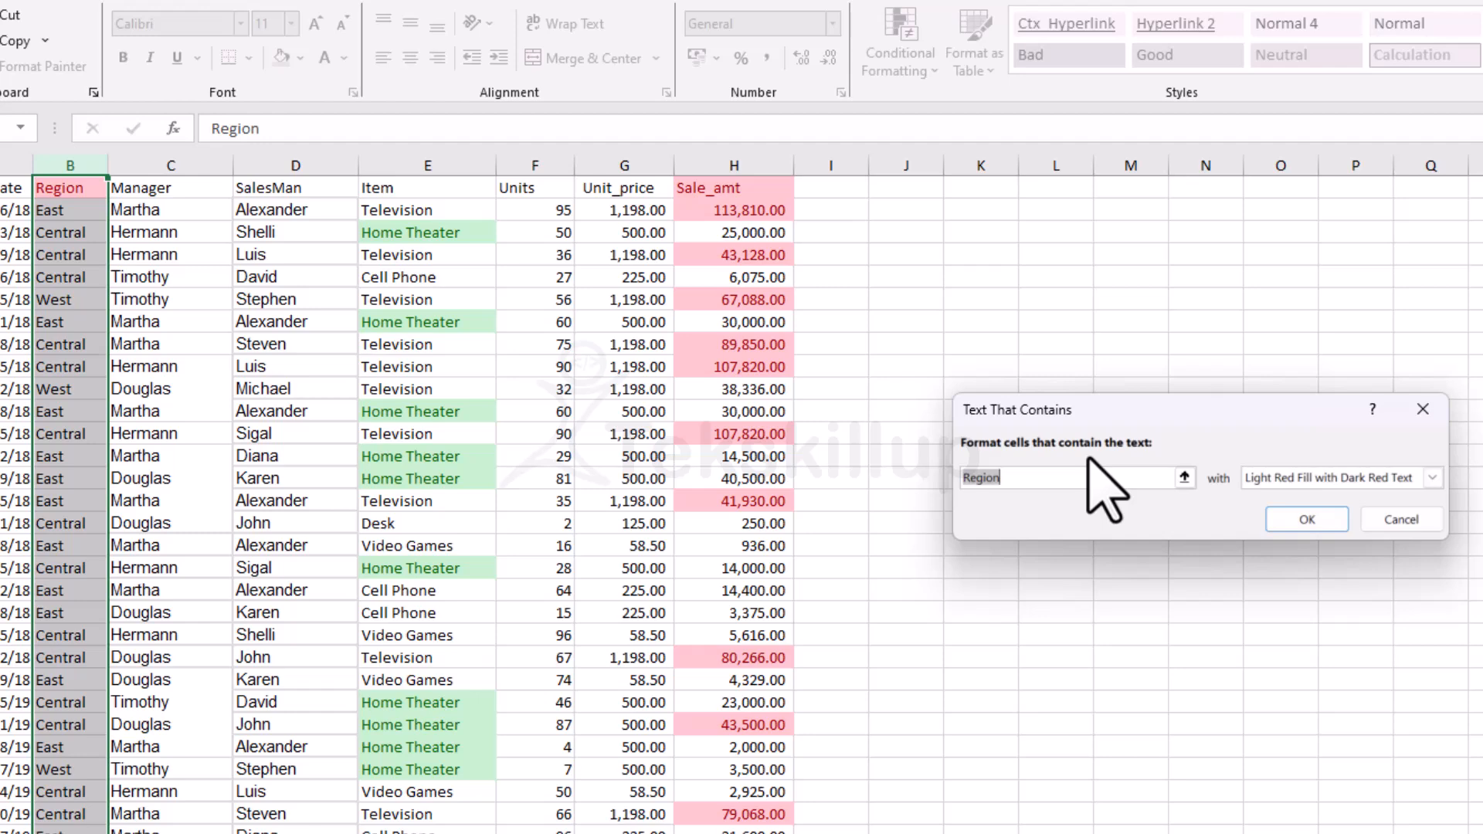
text(Central)
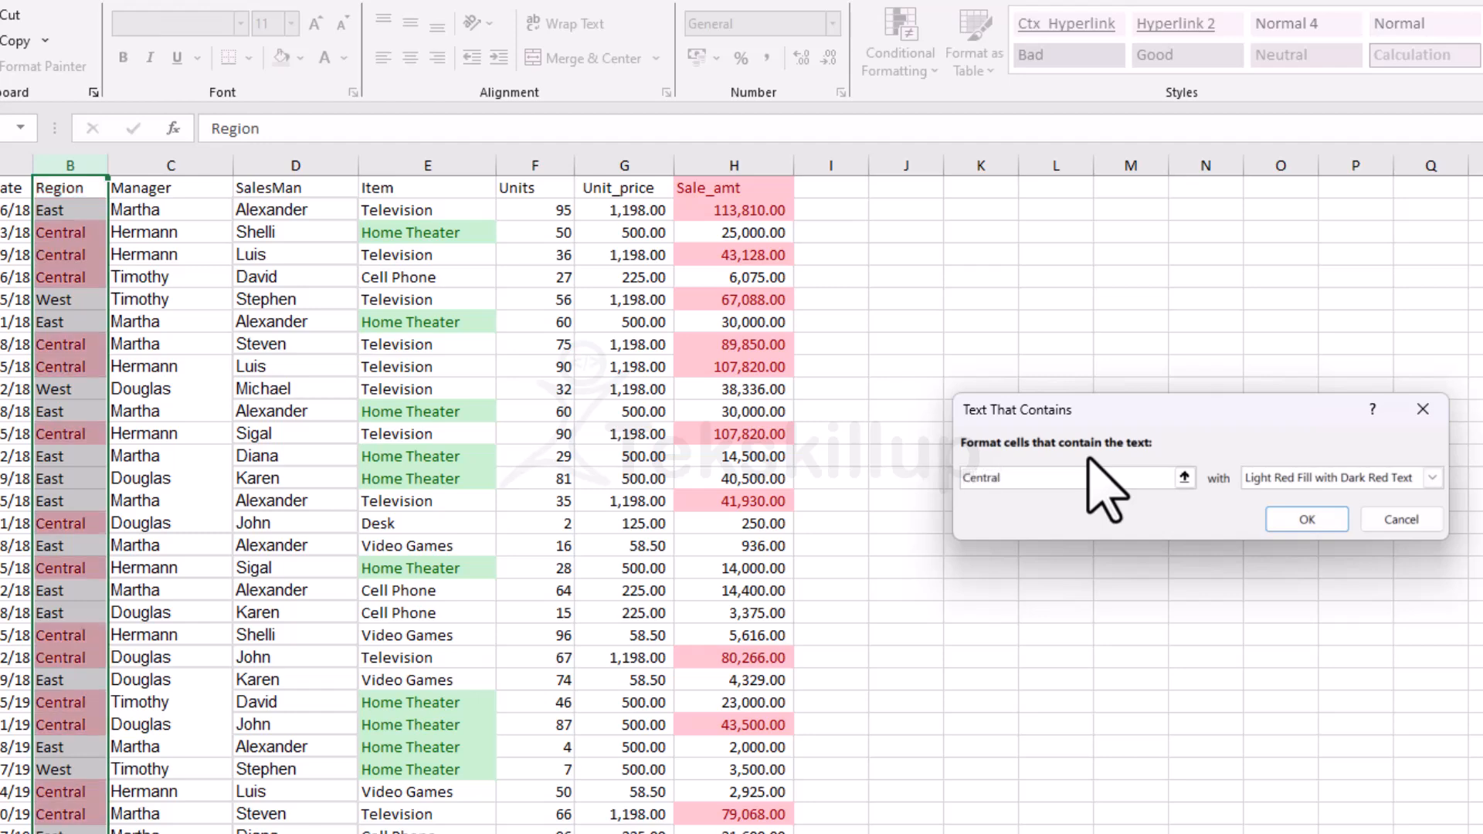
click(1307, 519)
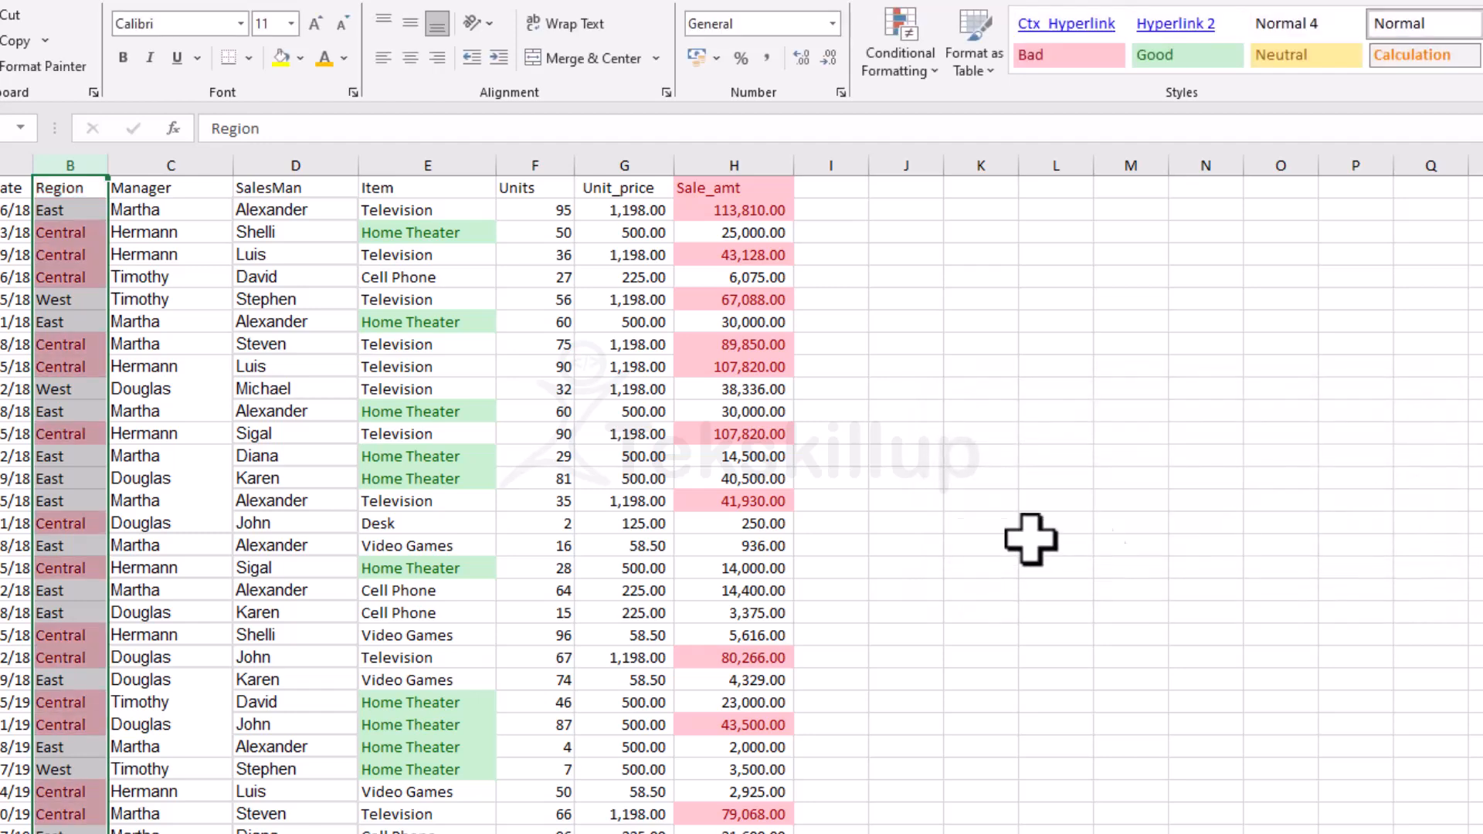
scroll(207, 796, down, 1)
scroll(207, 795, down, 5)
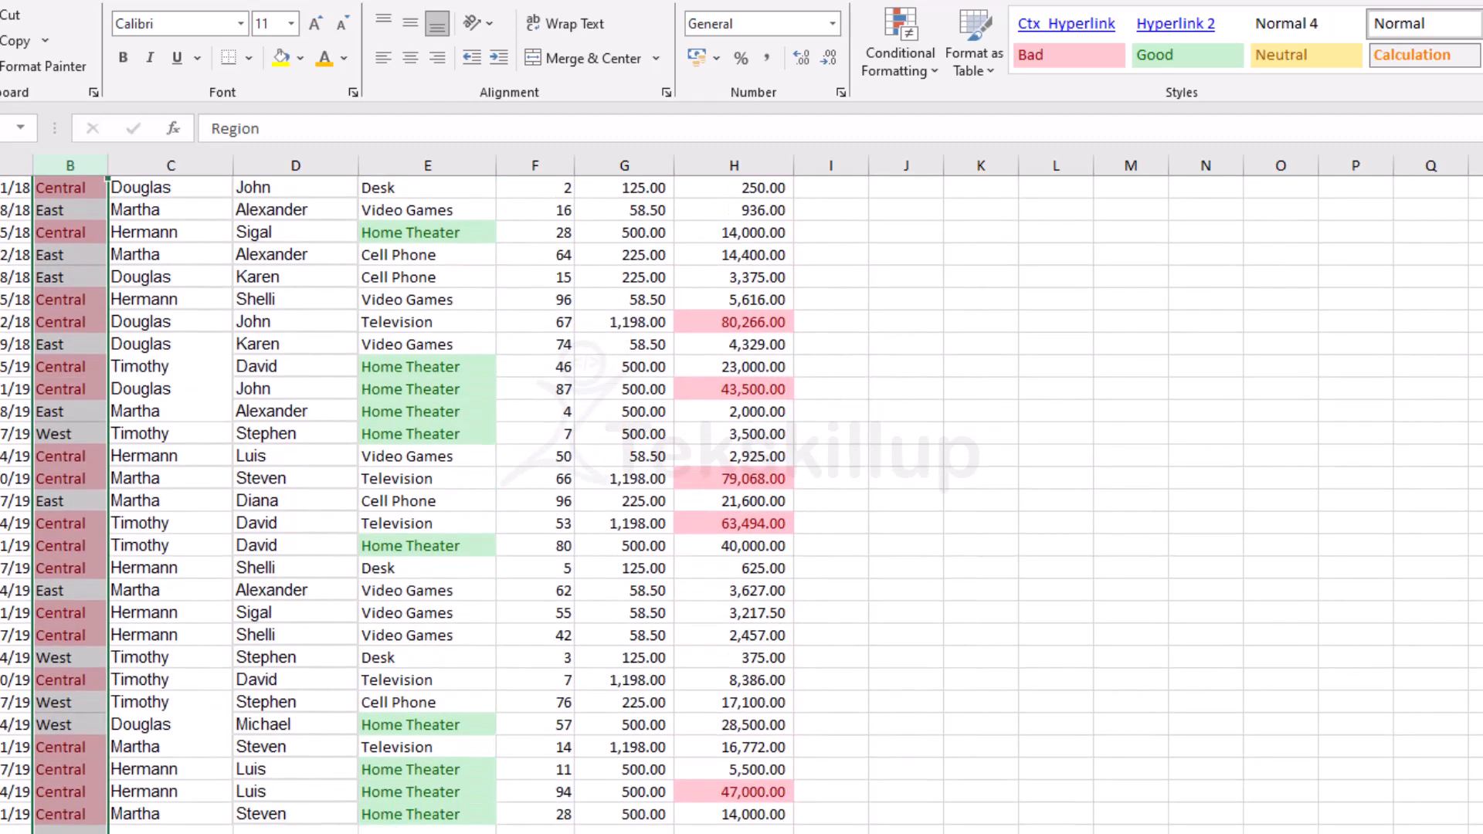
click(374, 816)
scroll(373, 816, up, 5)
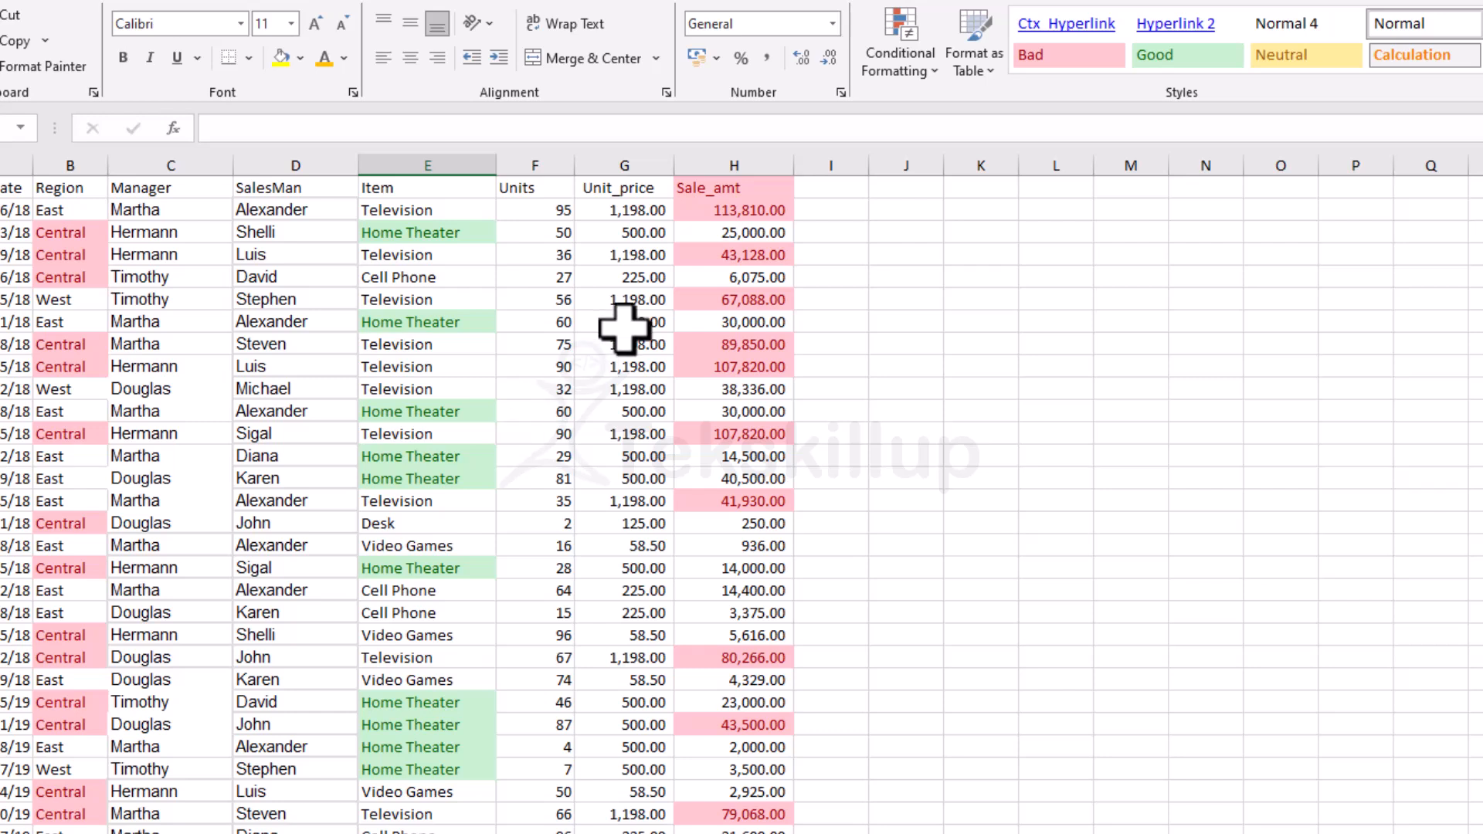
- Clear the conditional formatting rules from only the Sale_amt header cell
click(736, 207)
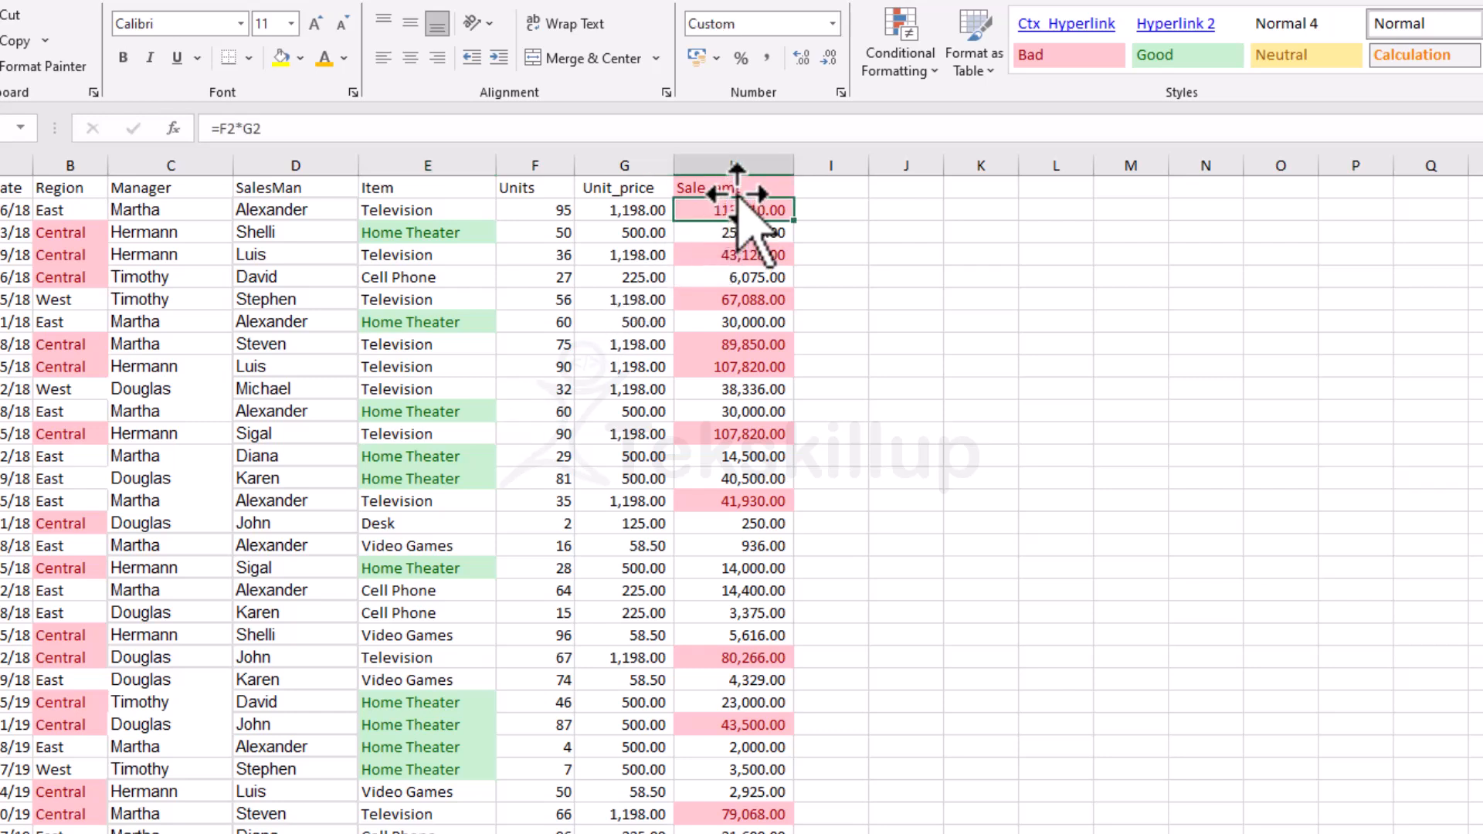
click(739, 187)
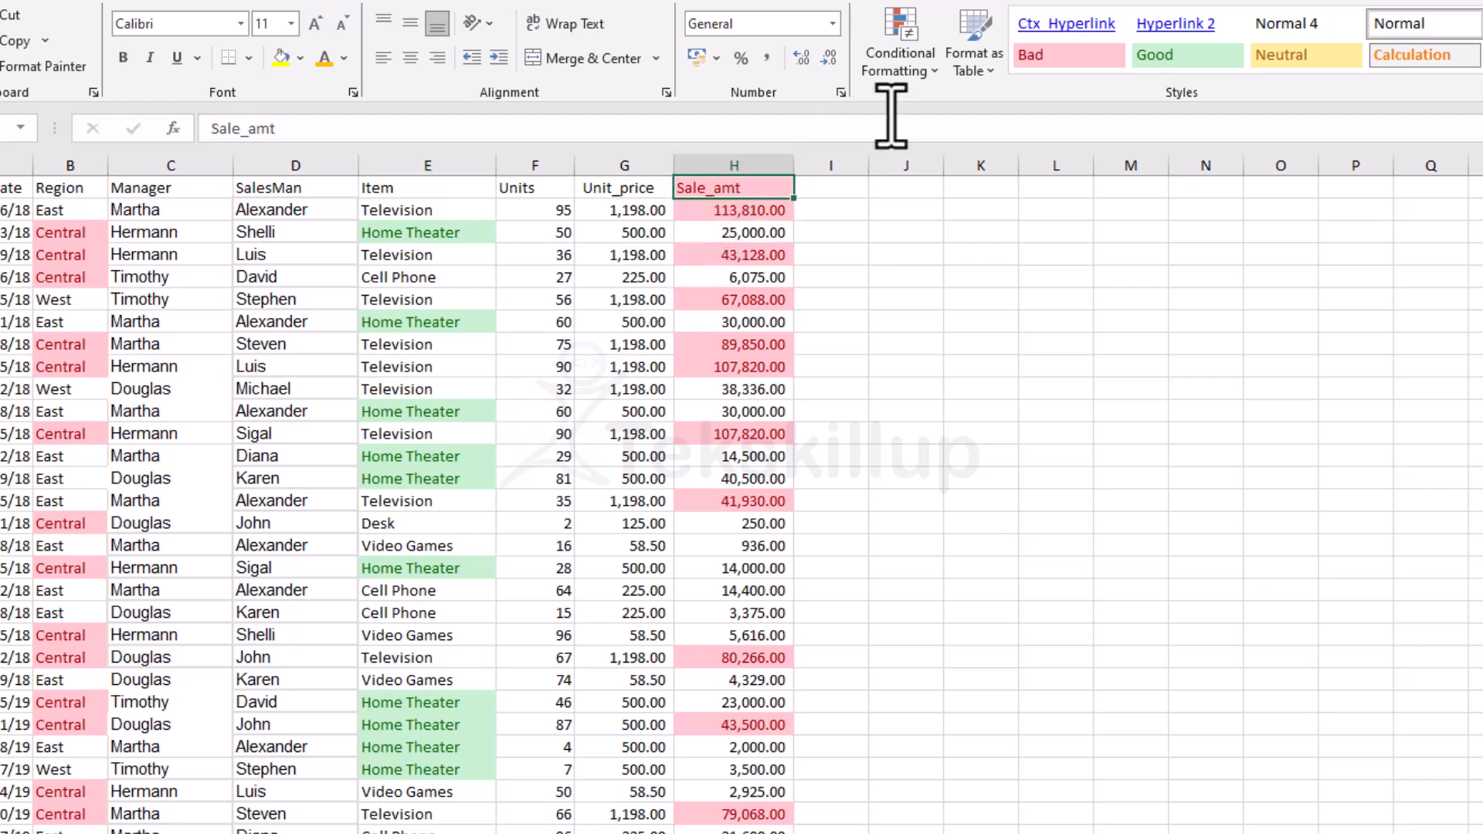
click(933, 70)
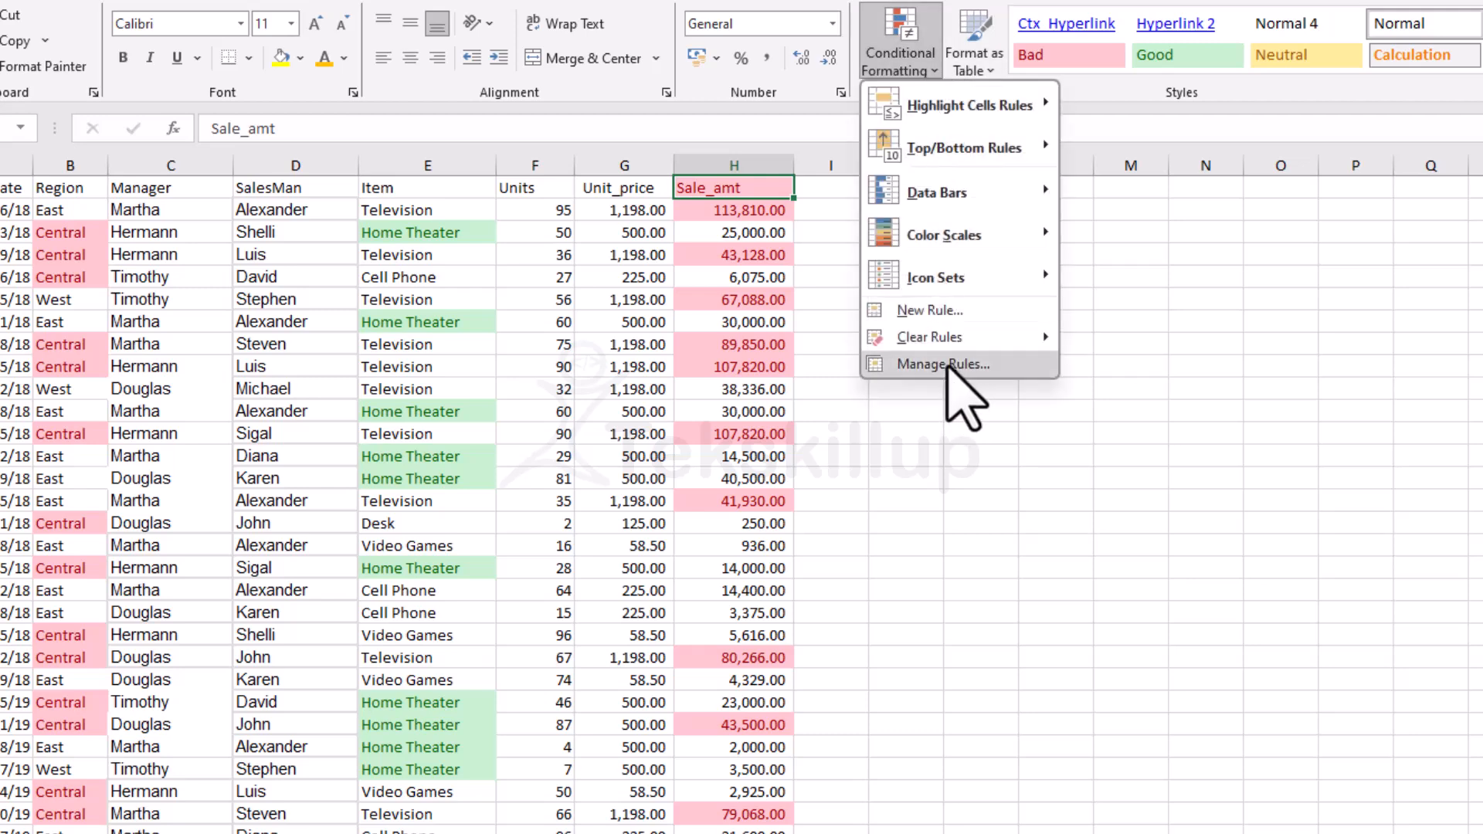
mouse_move(992, 339)
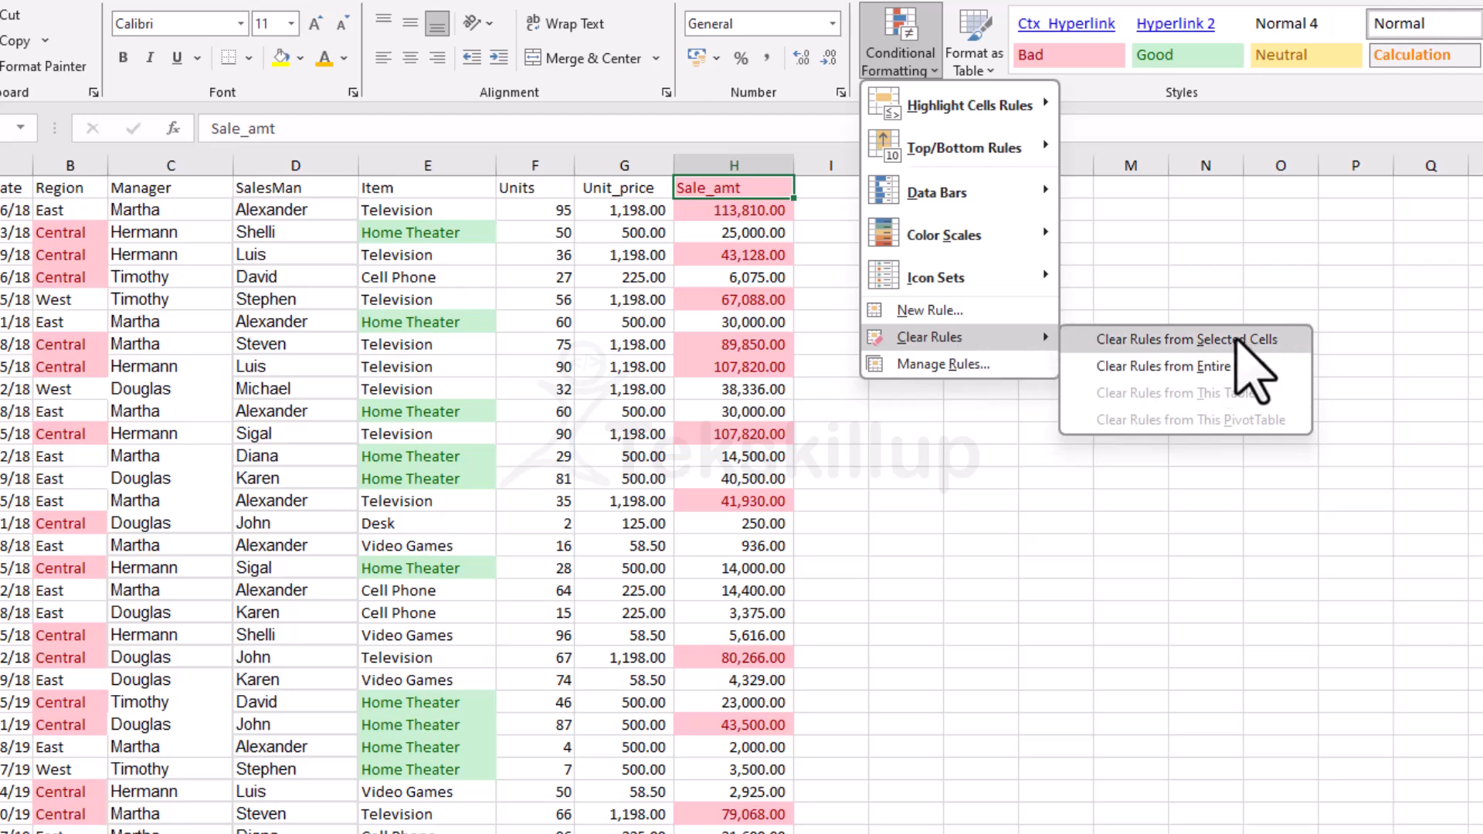
click(839, 252)
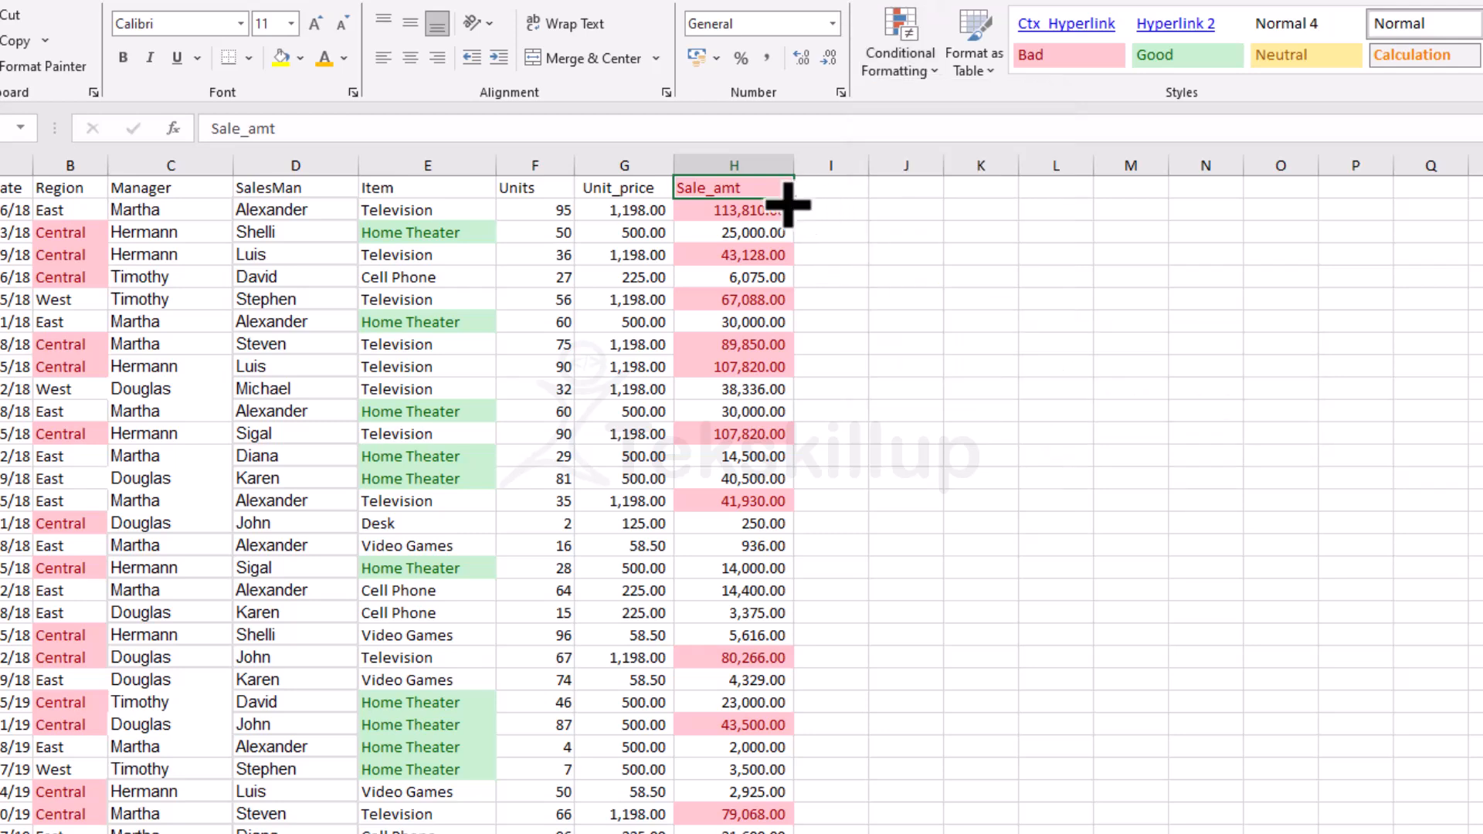
click(965, 61)
click(896, 62)
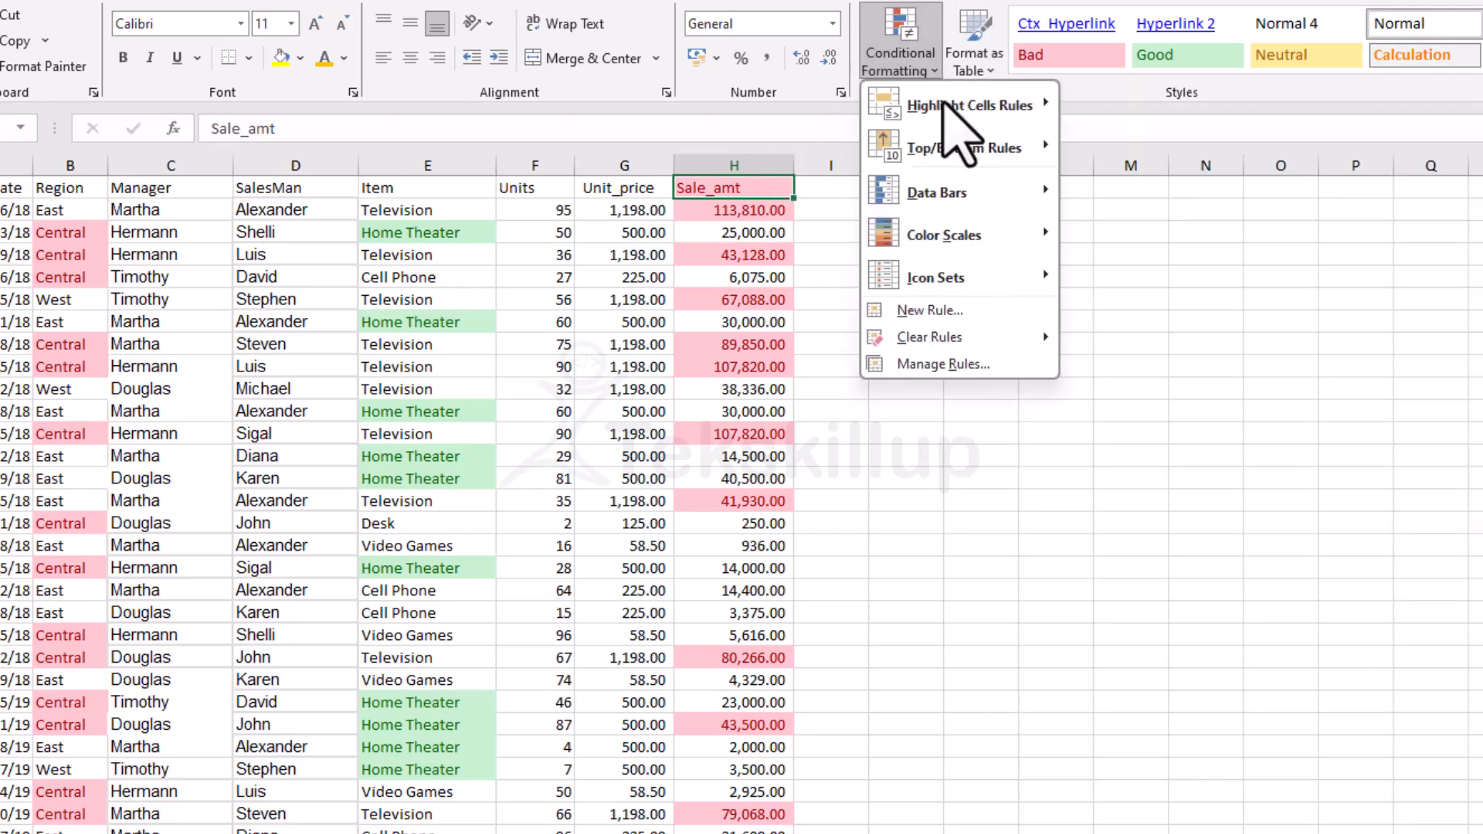
click(1103, 338)
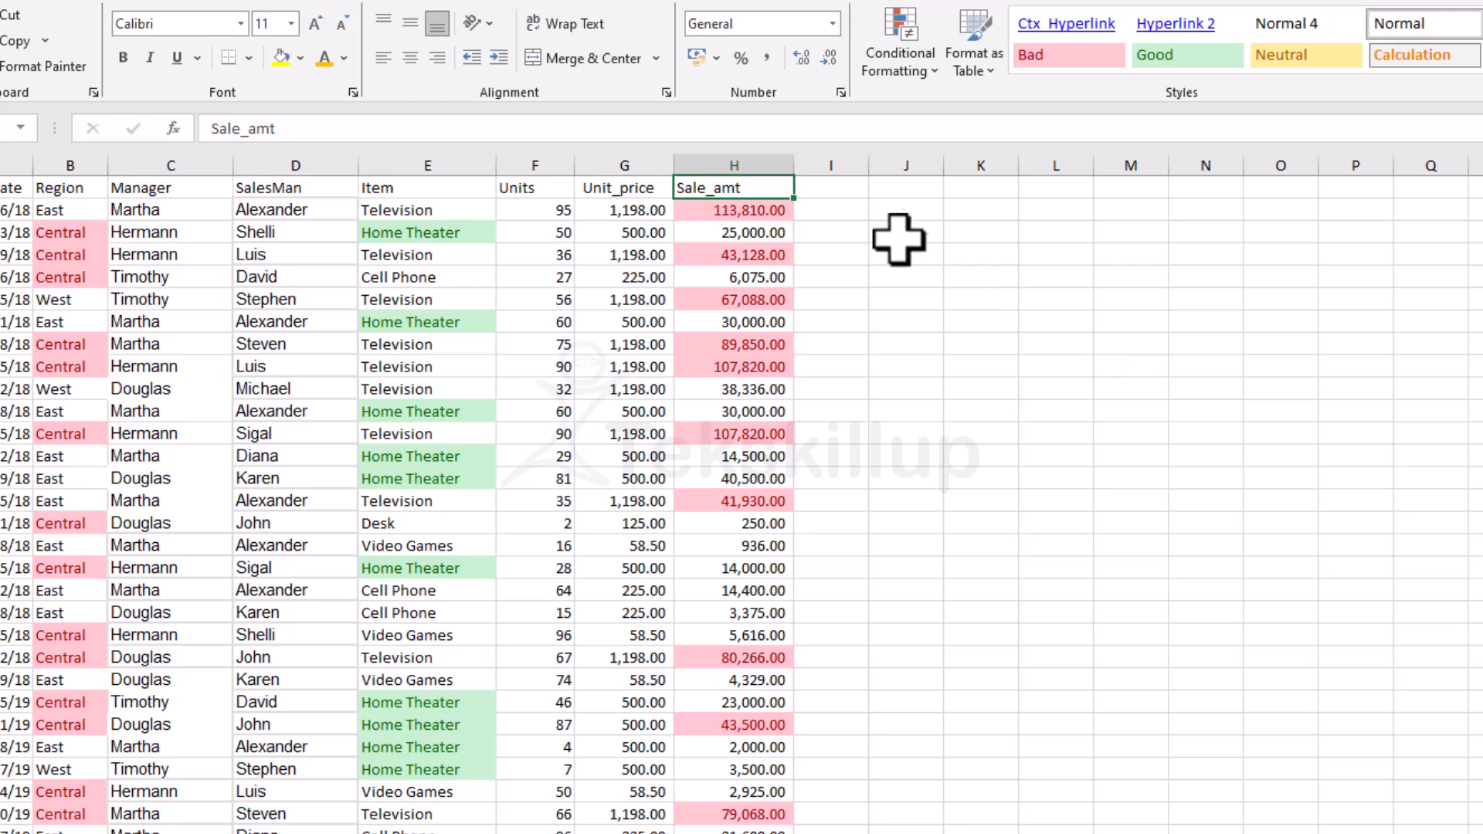
click(896, 210)
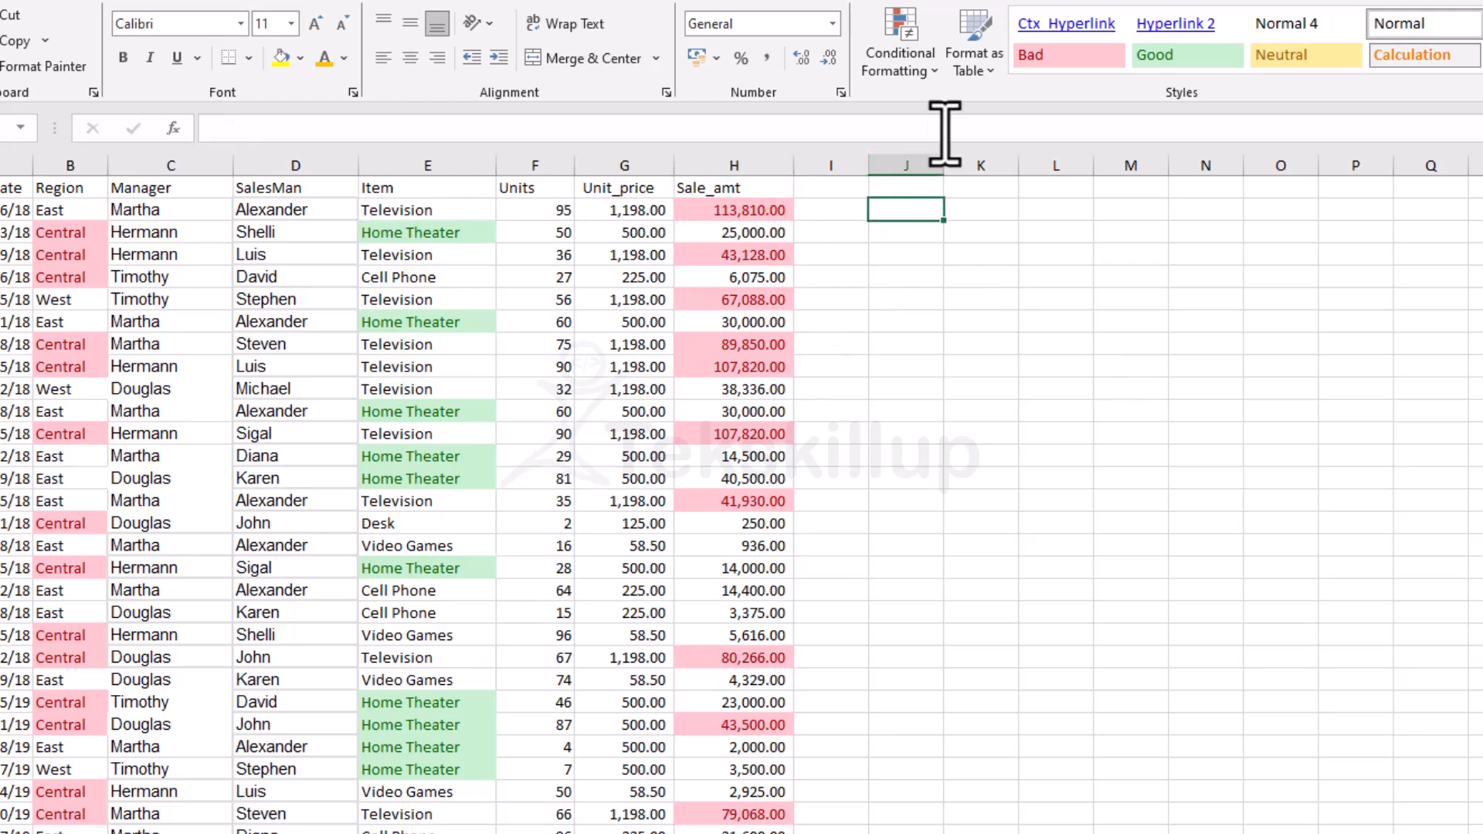
- Open the Conditional Formatting Rules Manager and show the rules for This Worksheet
click(890, 71)
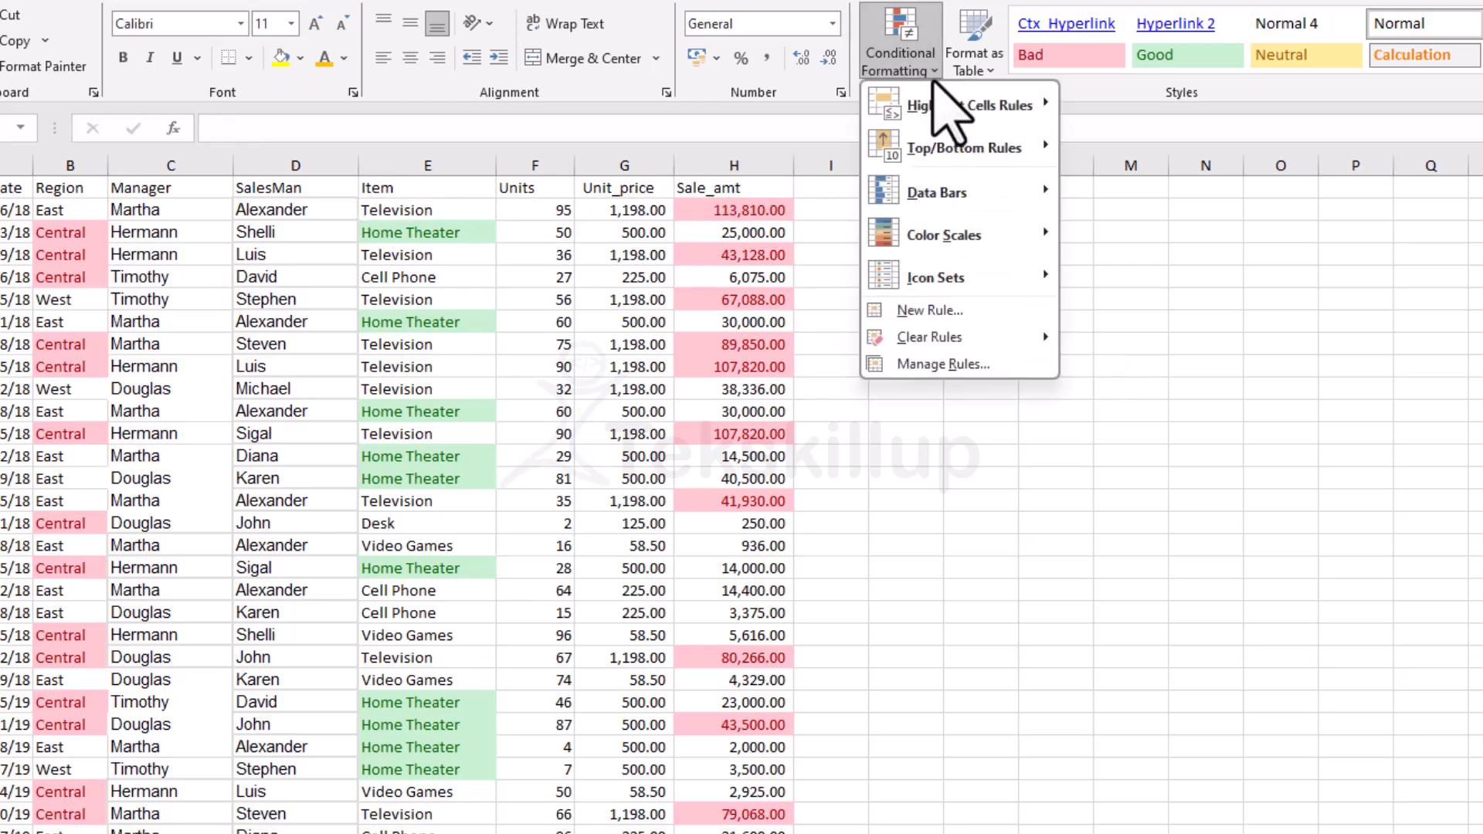
mouse_move(1008, 338)
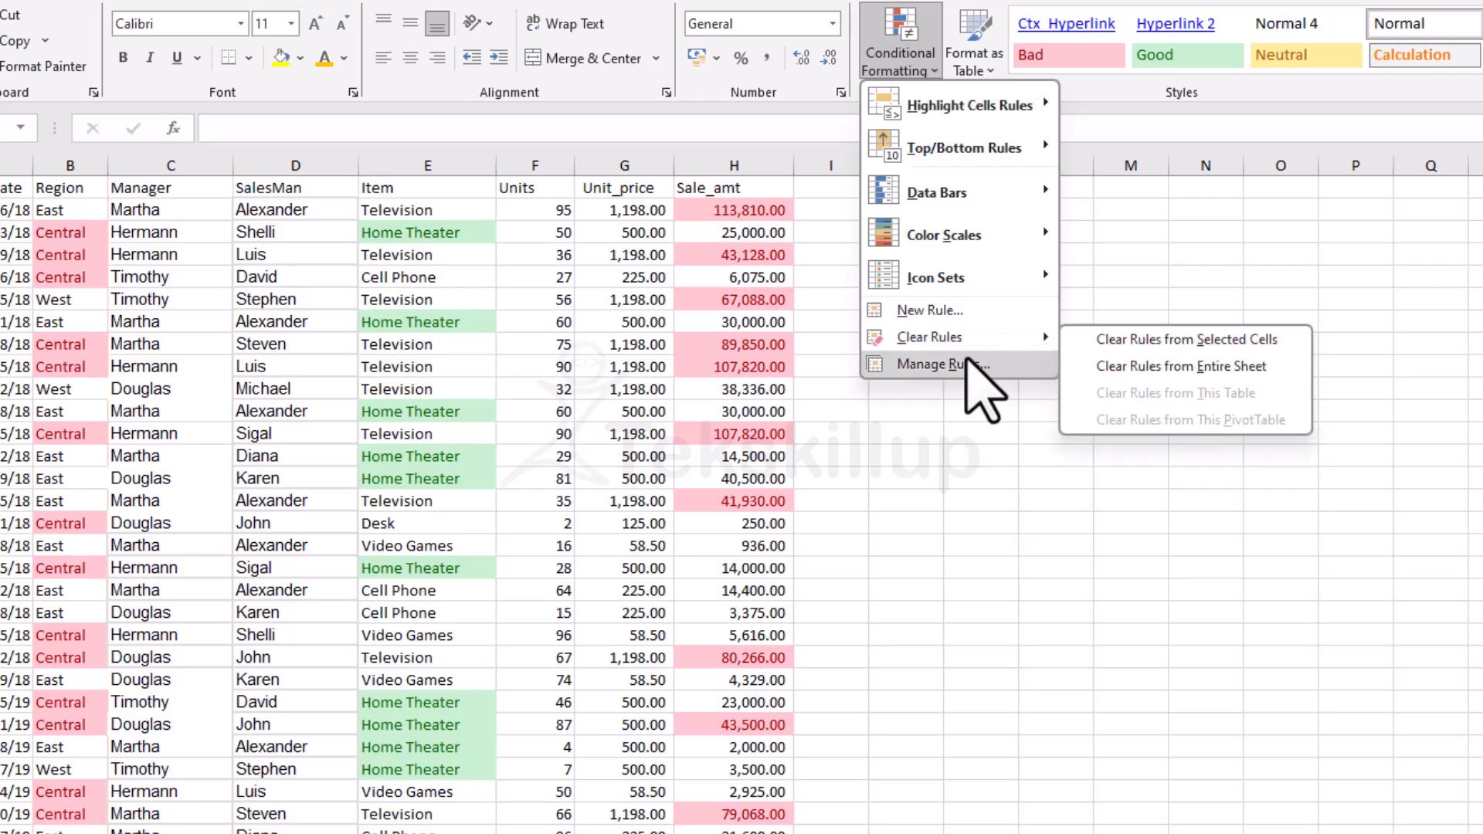
click(966, 364)
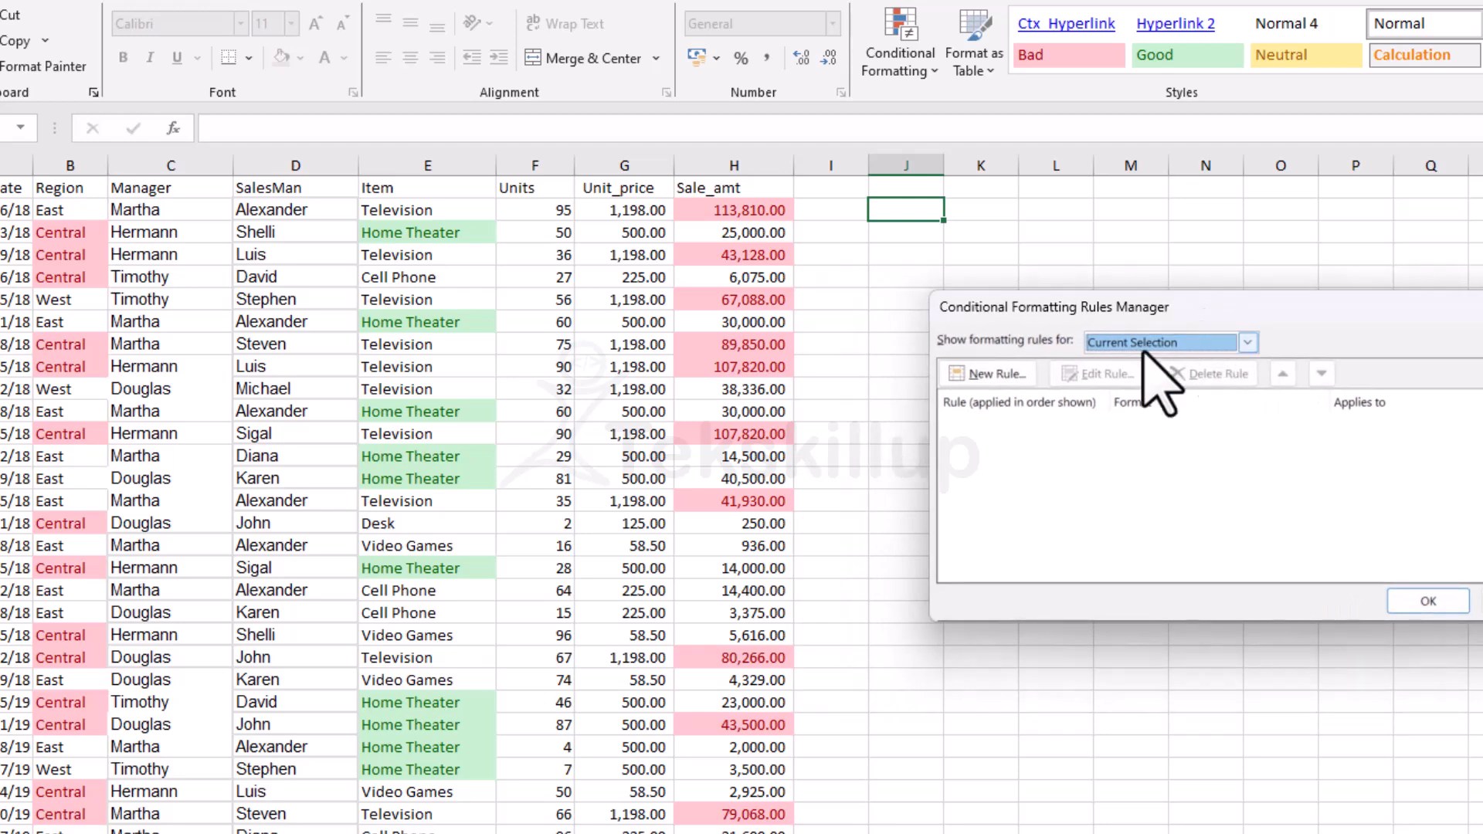
click(1247, 342)
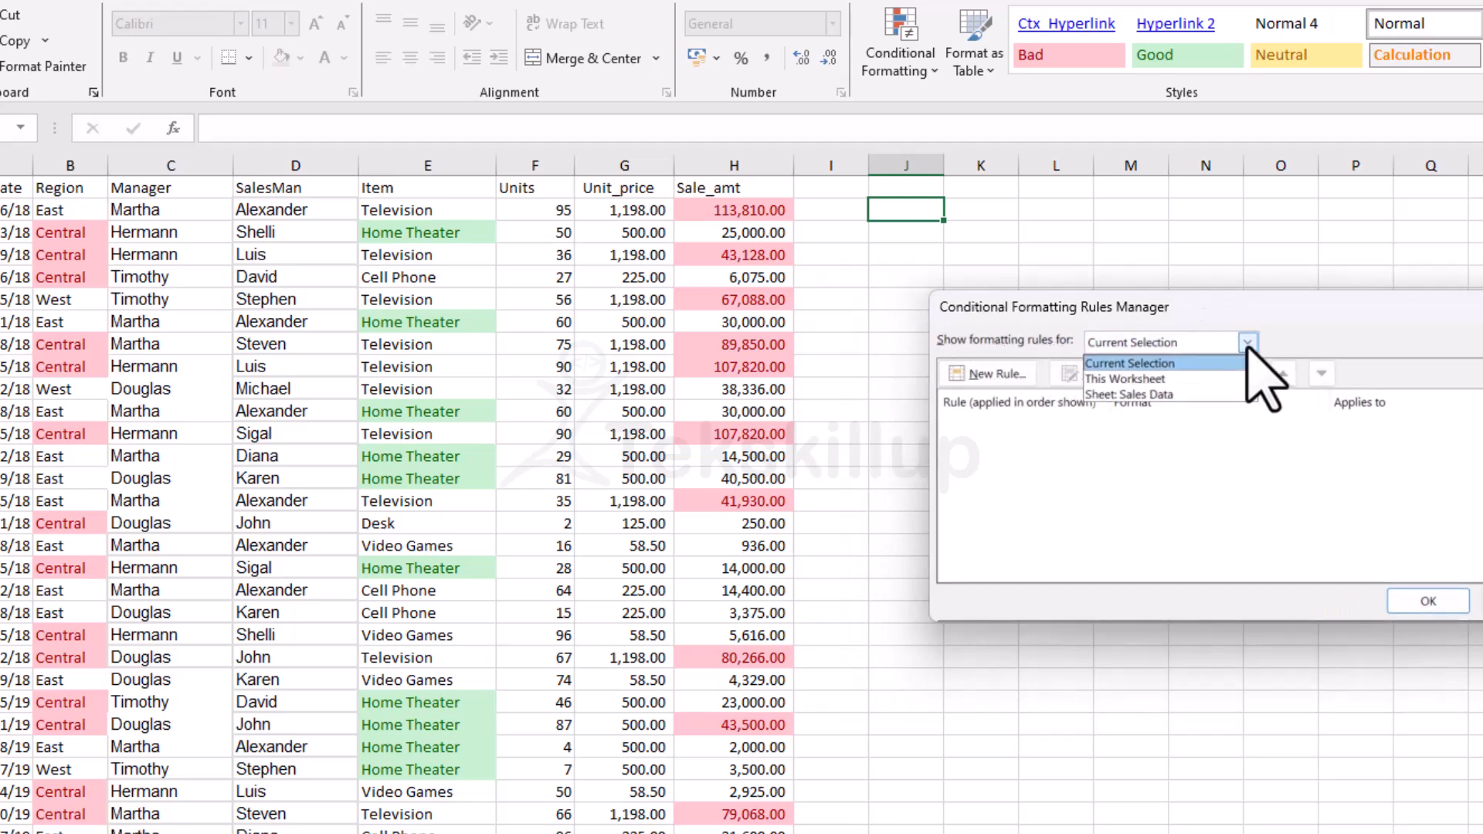
click(1200, 378)
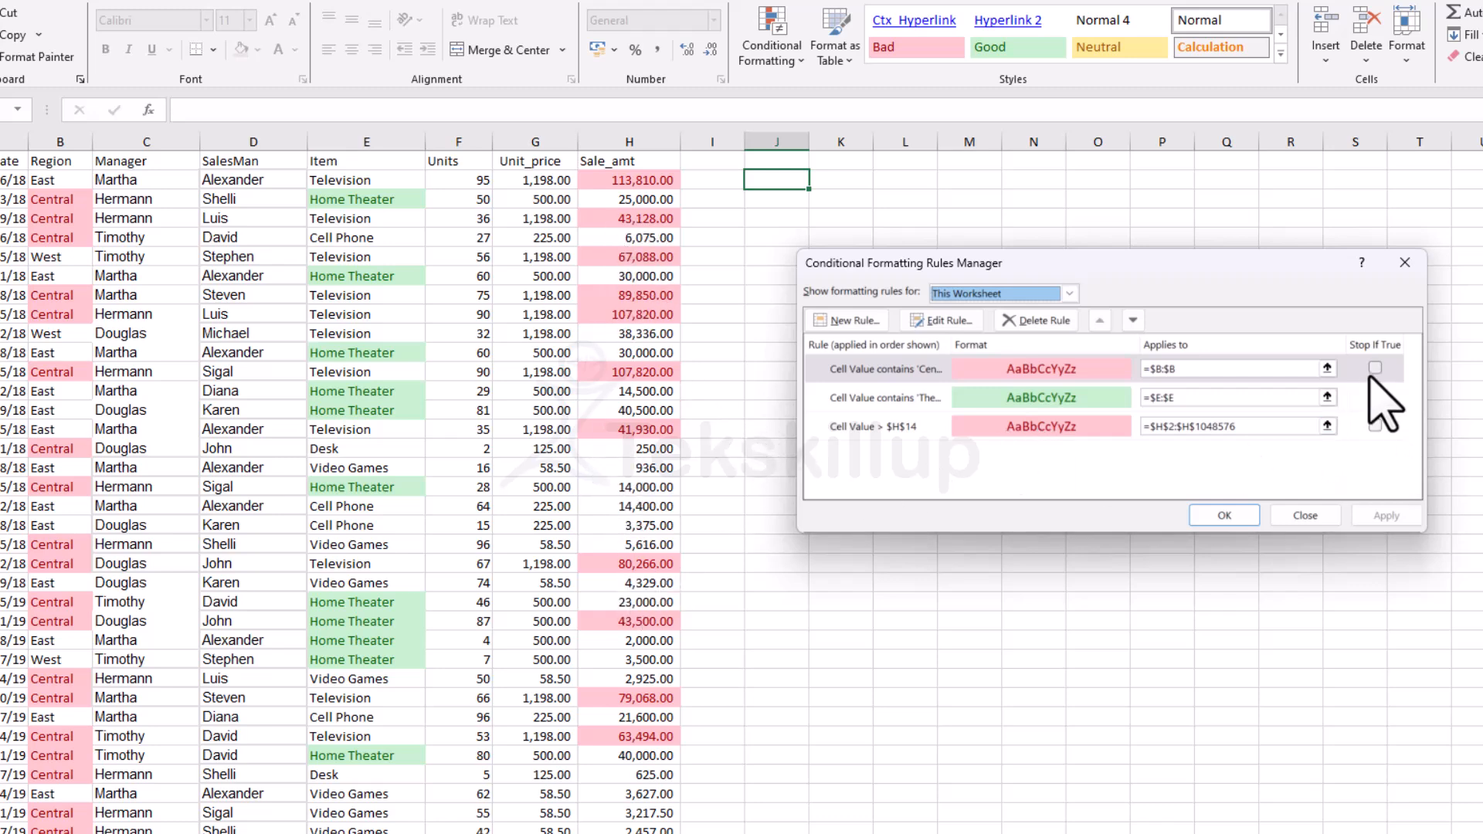
- Delete the "Central" text rule on column B in the Rules Manager and apply the change
click(946, 397)
click(932, 369)
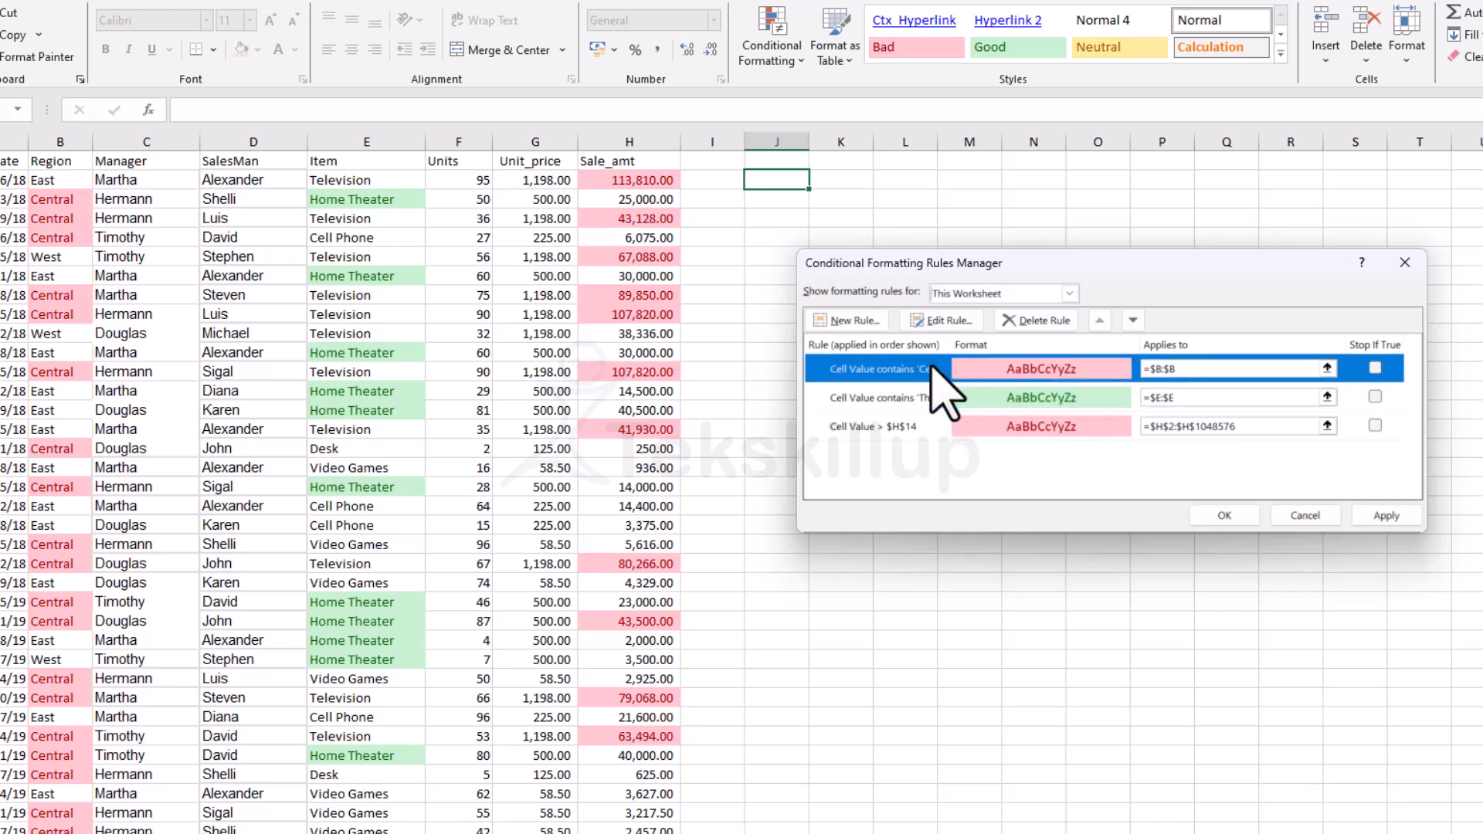
click(939, 396)
click(981, 370)
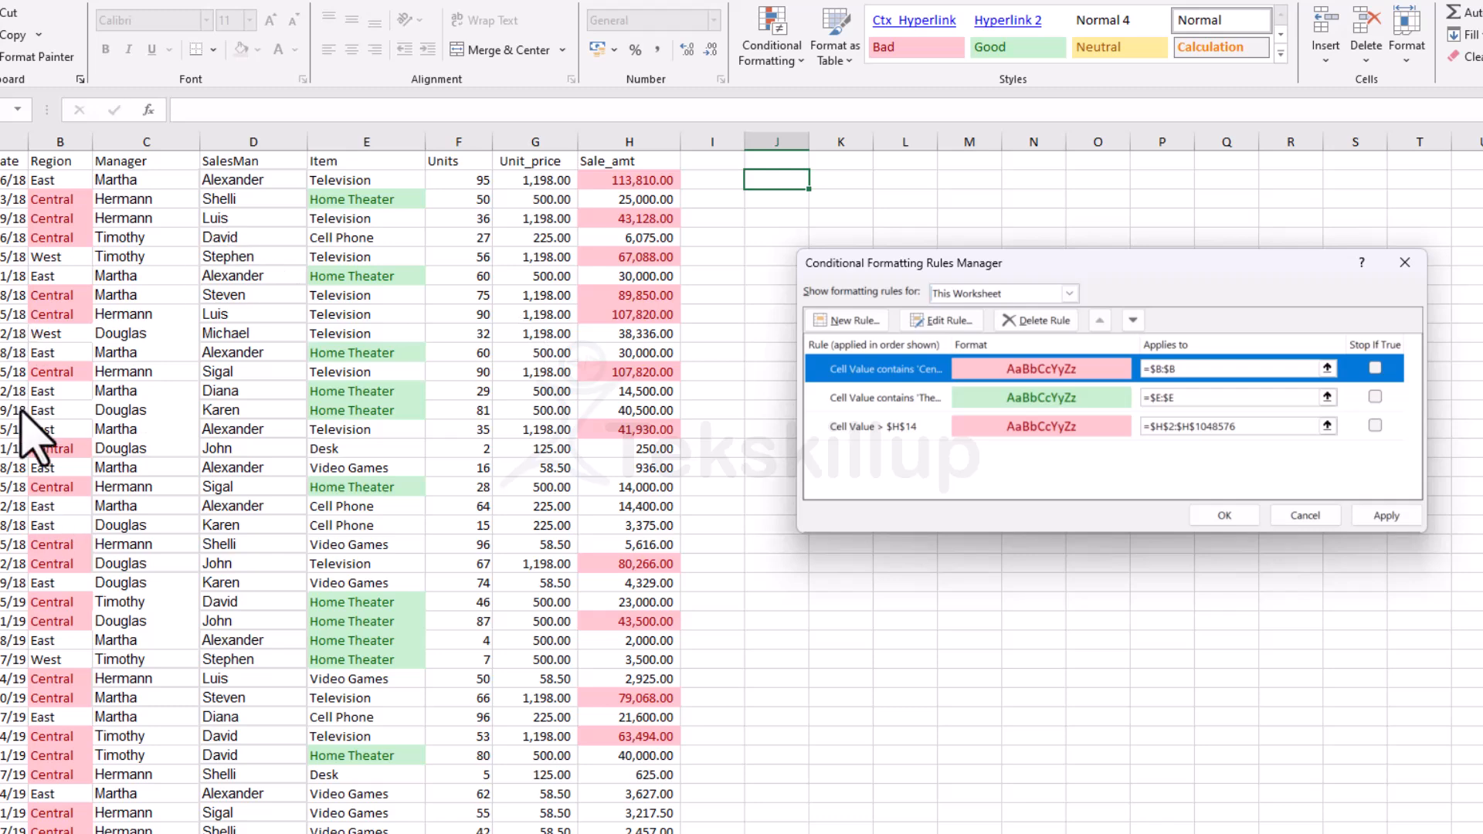
click(1042, 320)
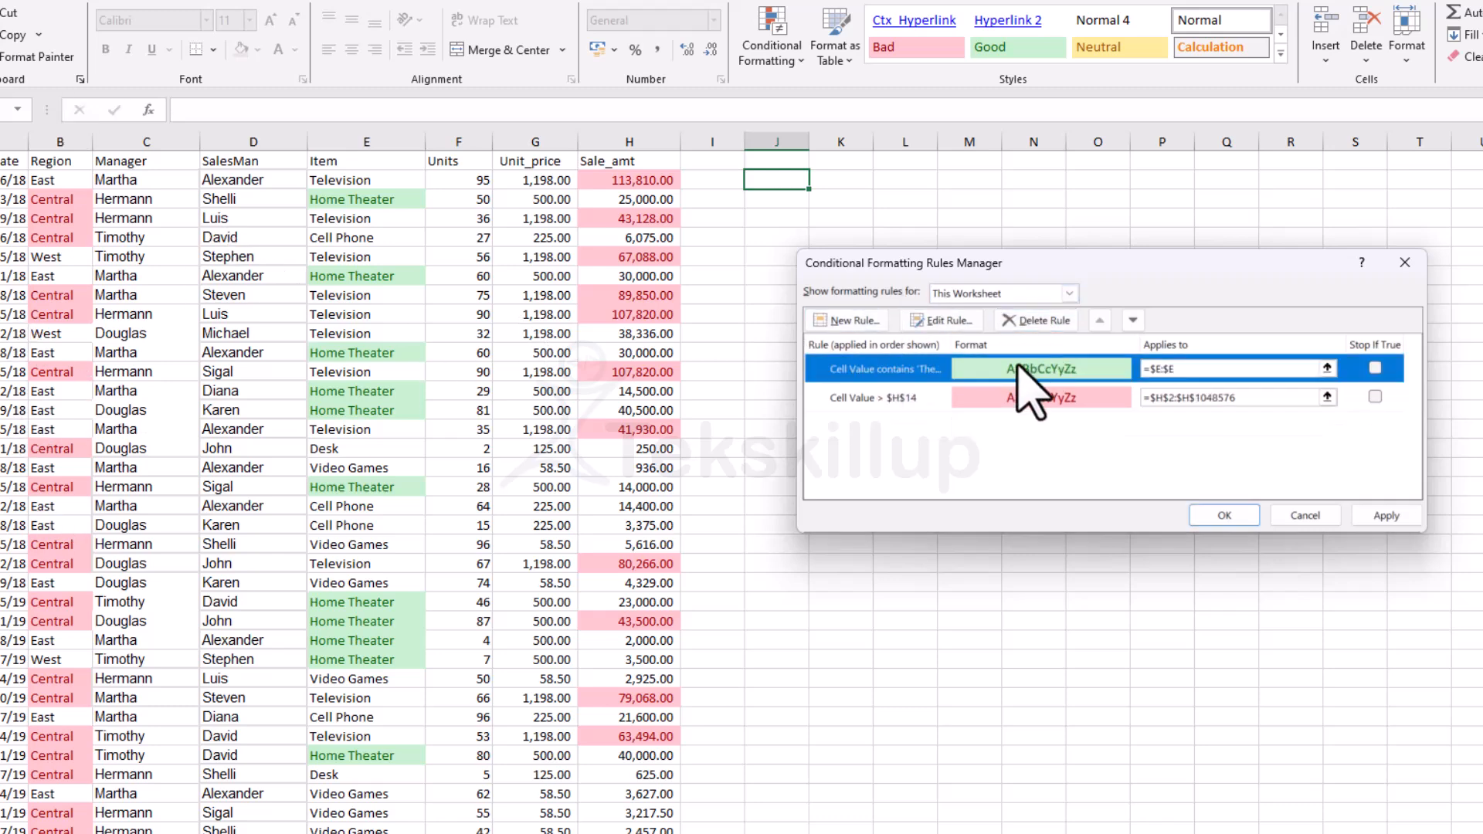
click(1385, 516)
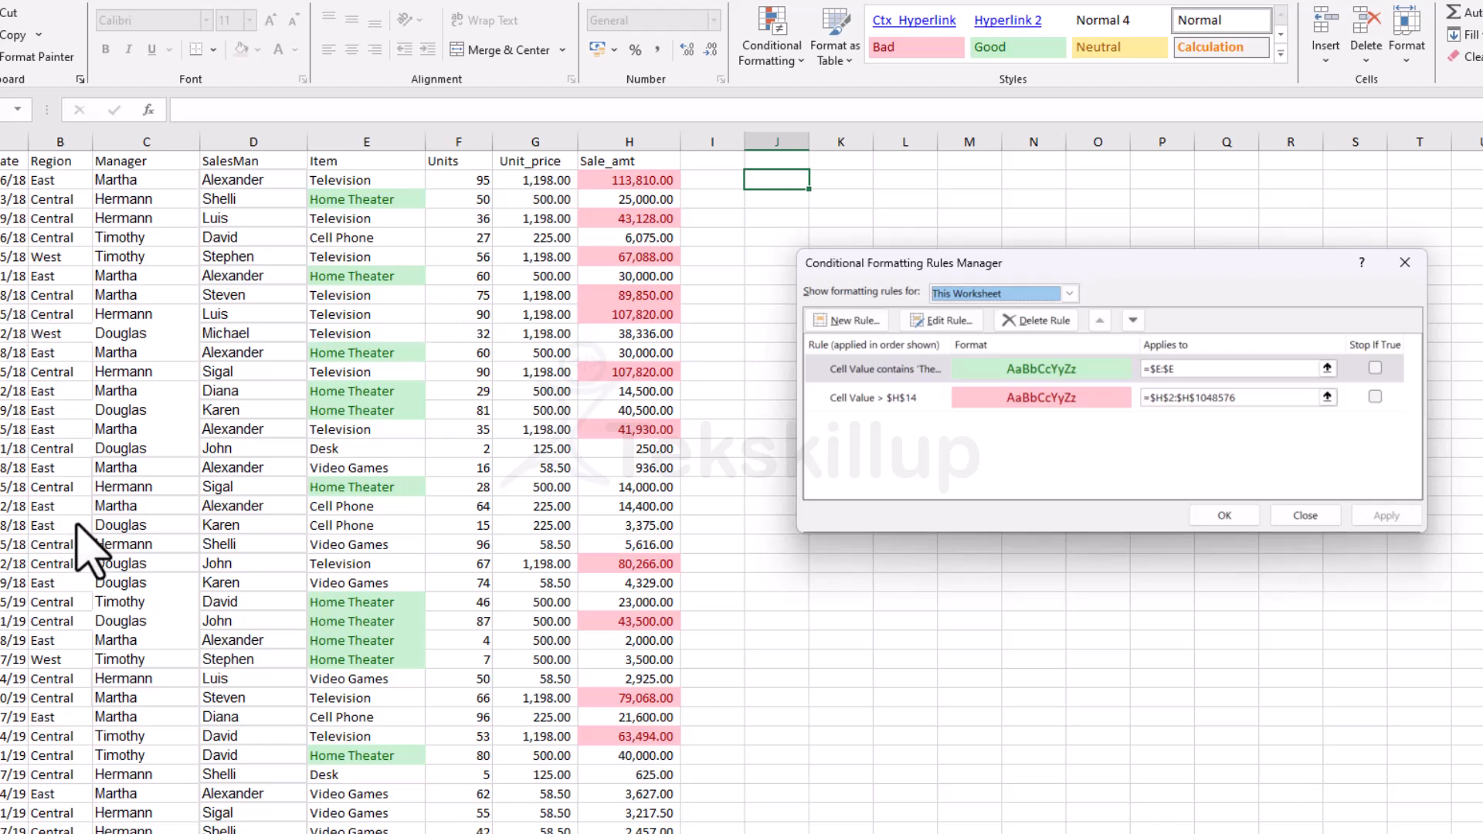
- Open the "Theater" text rule on column E for editing and bring up its cell format settings
click(905, 370)
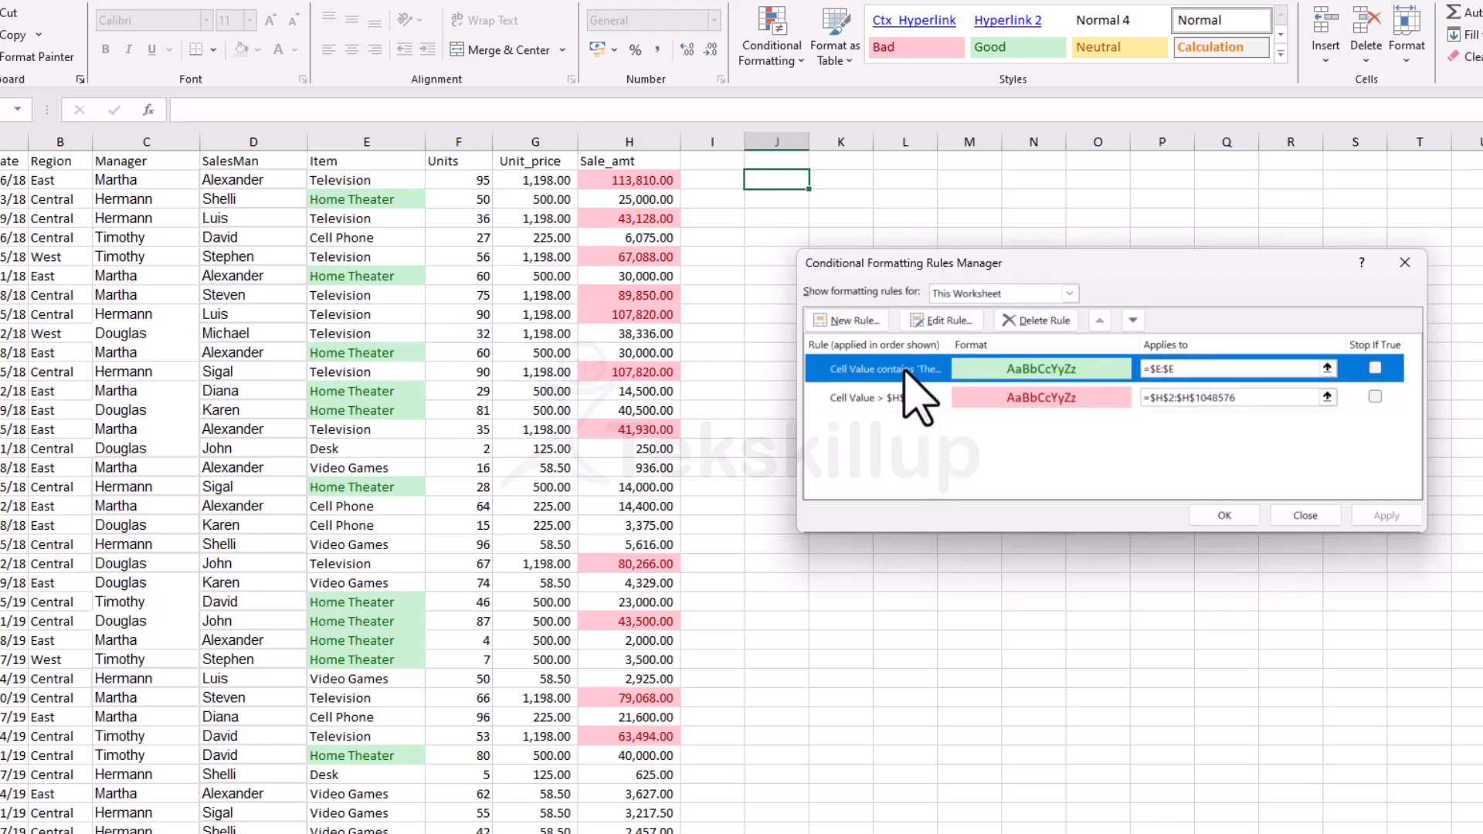
click(944, 320)
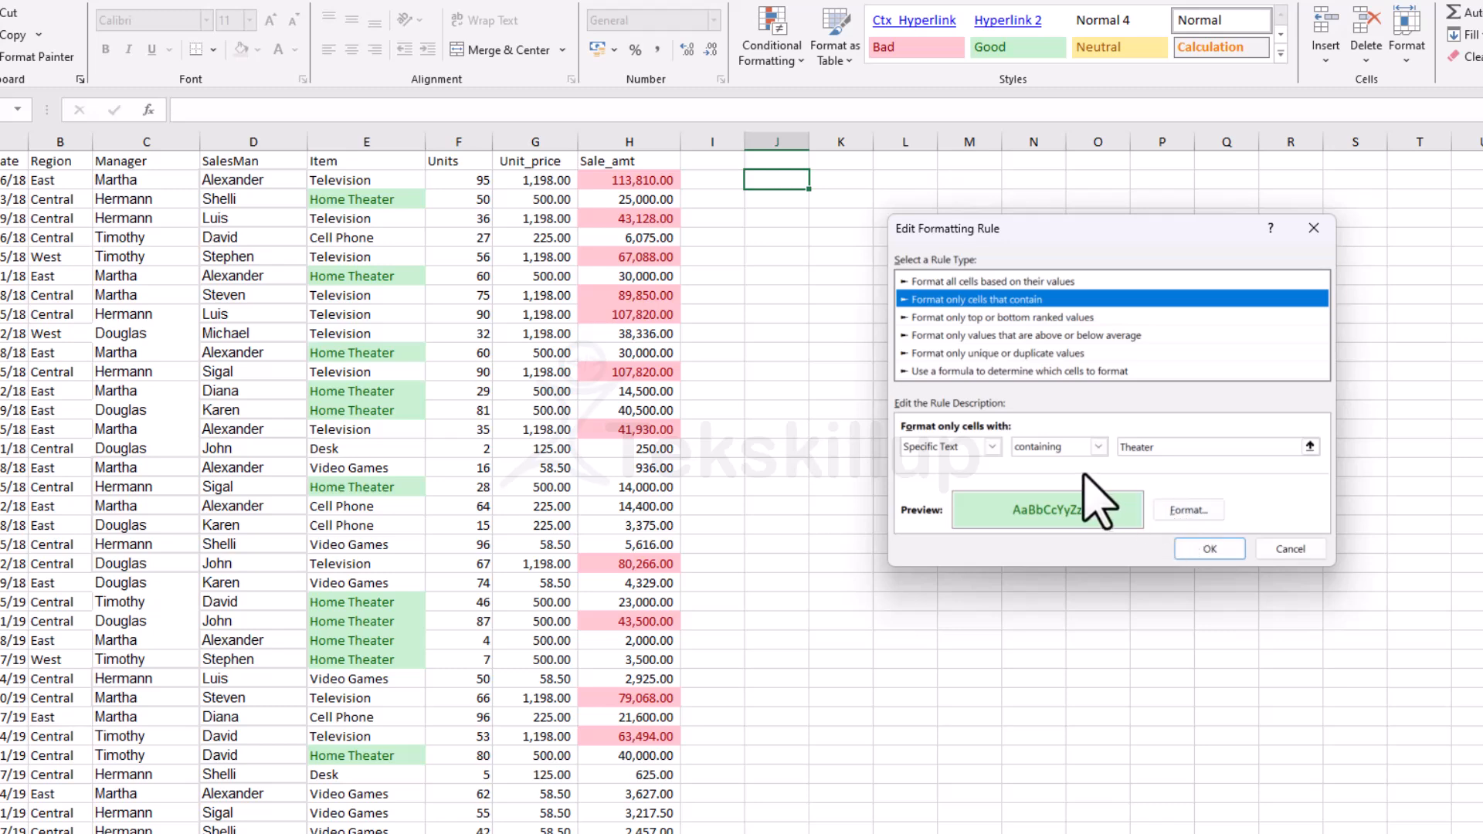
click(1171, 515)
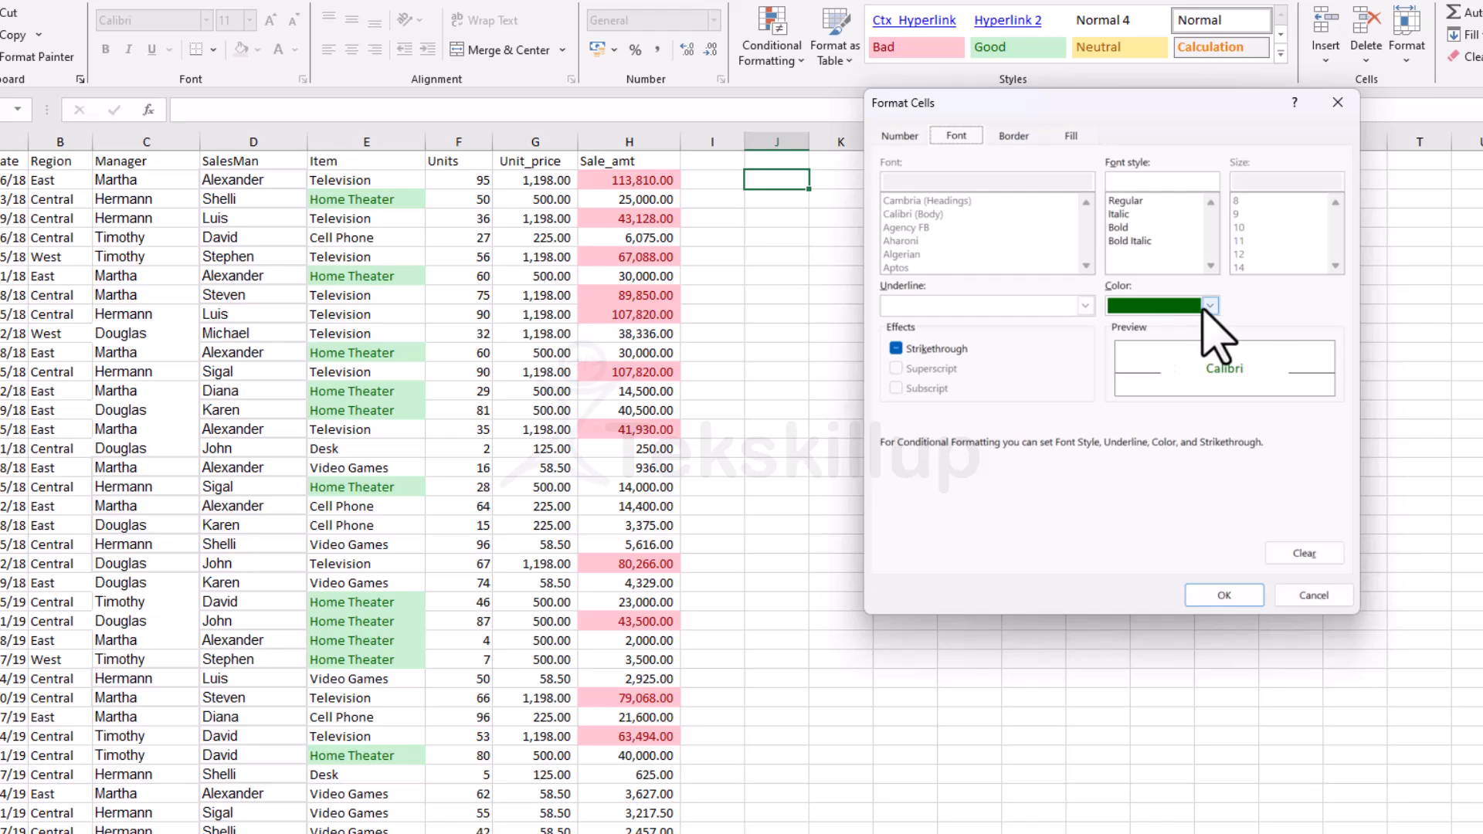
- Examine the underline and border options for the "Theater" rule's format, and close the Rules Manager without changing the rule
click(1085, 306)
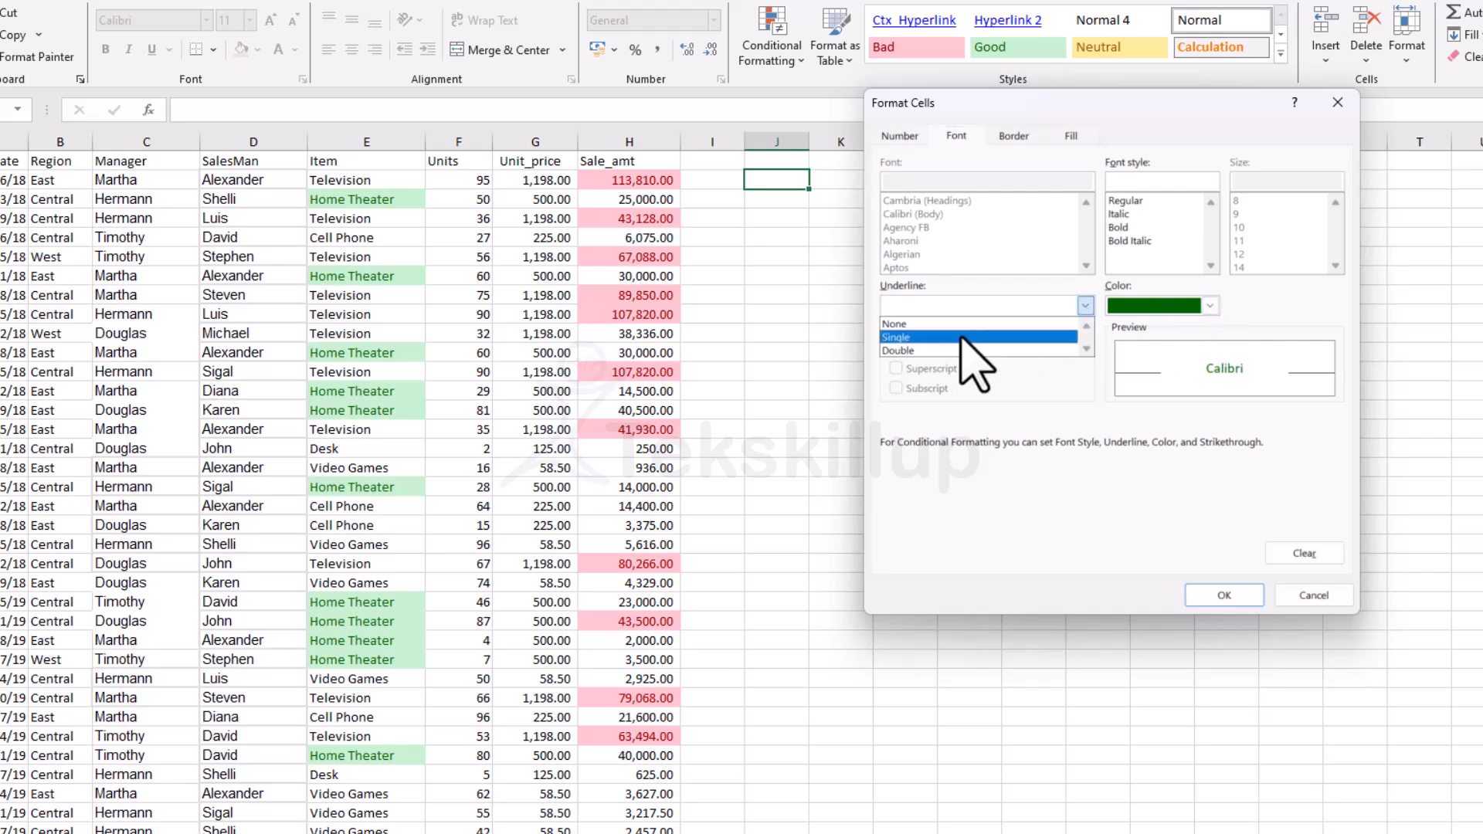
click(1085, 306)
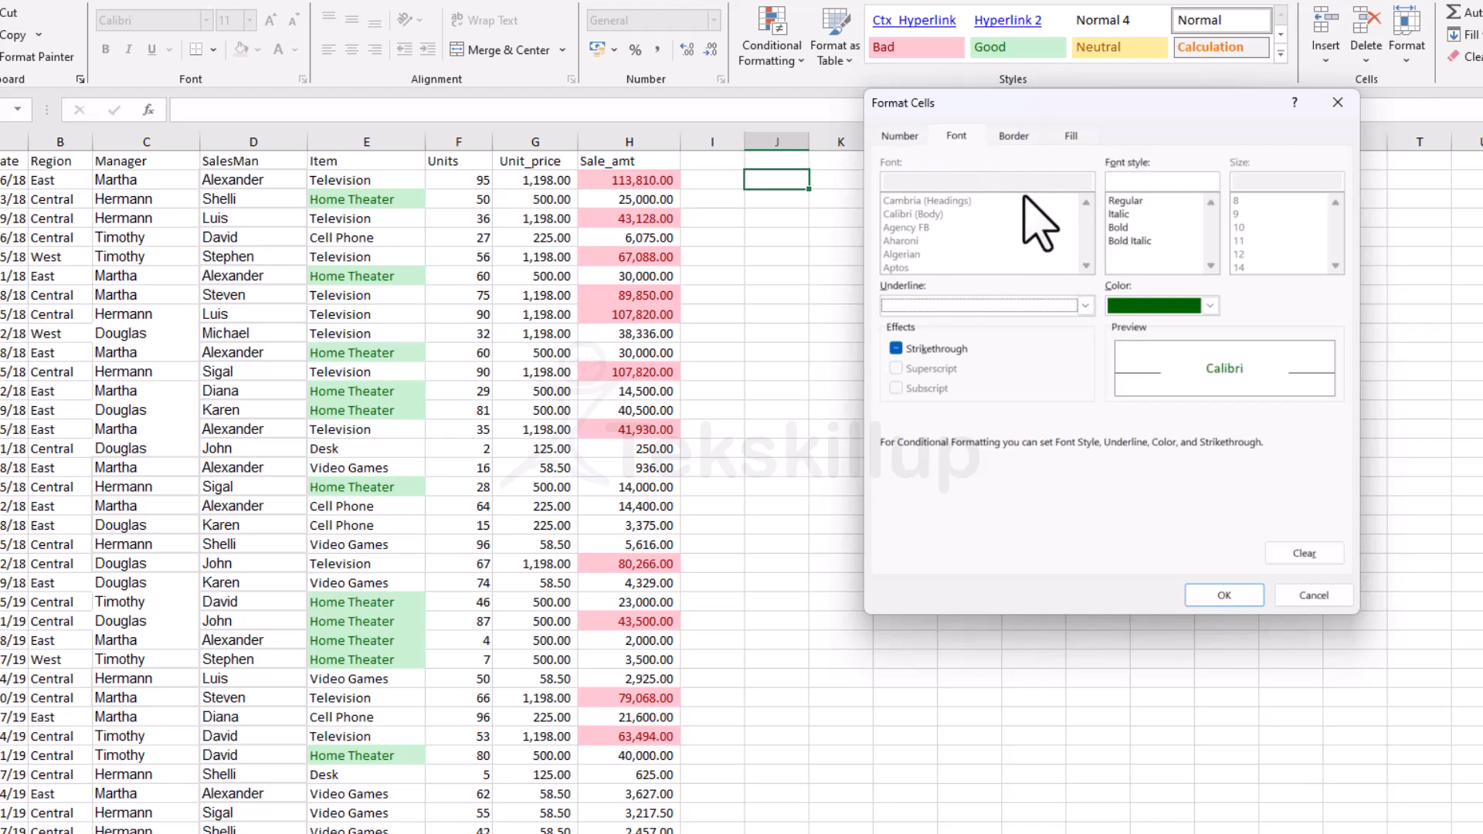
click(1085, 306)
click(1083, 305)
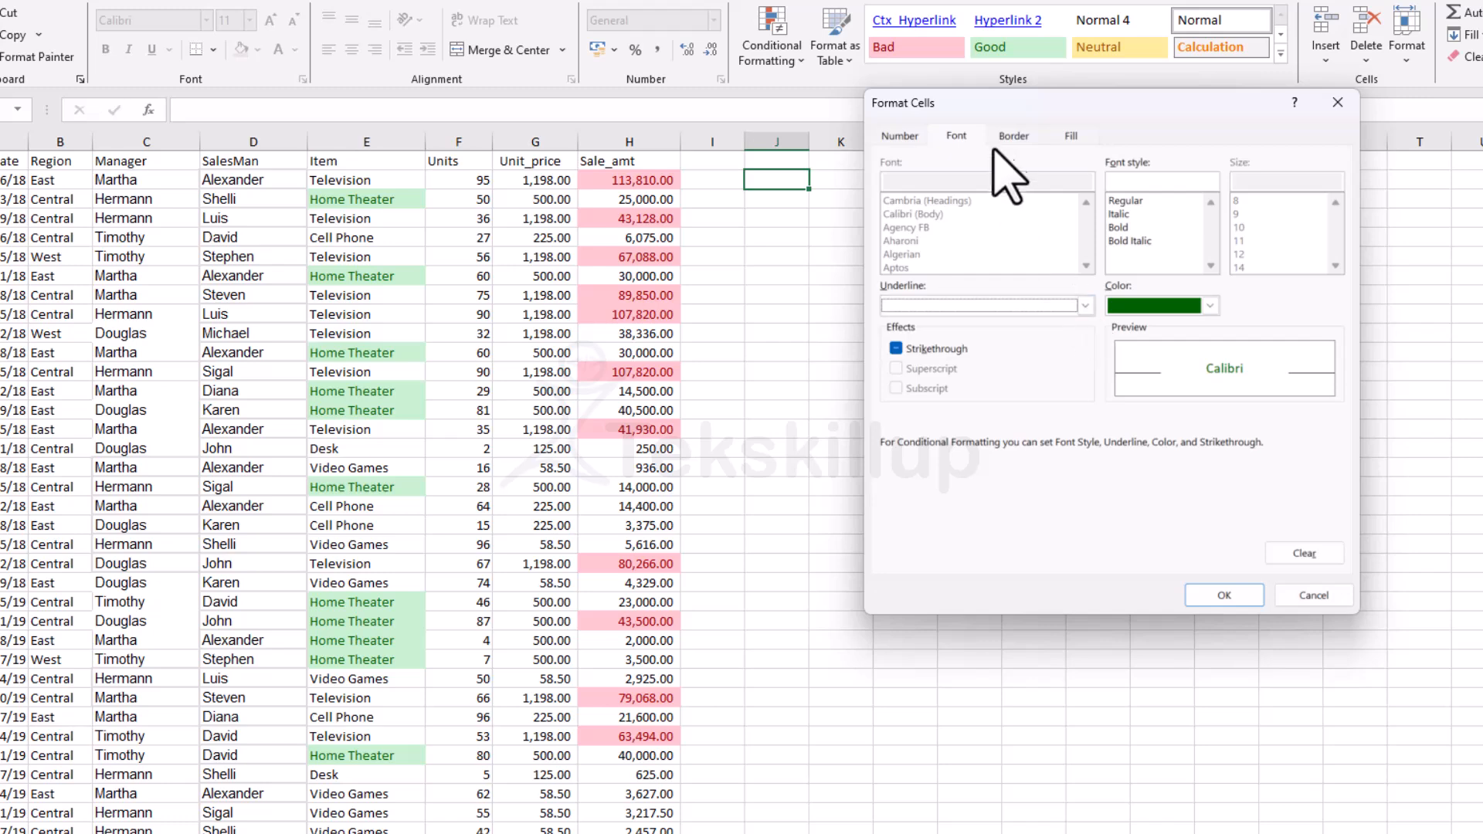
click(1003, 136)
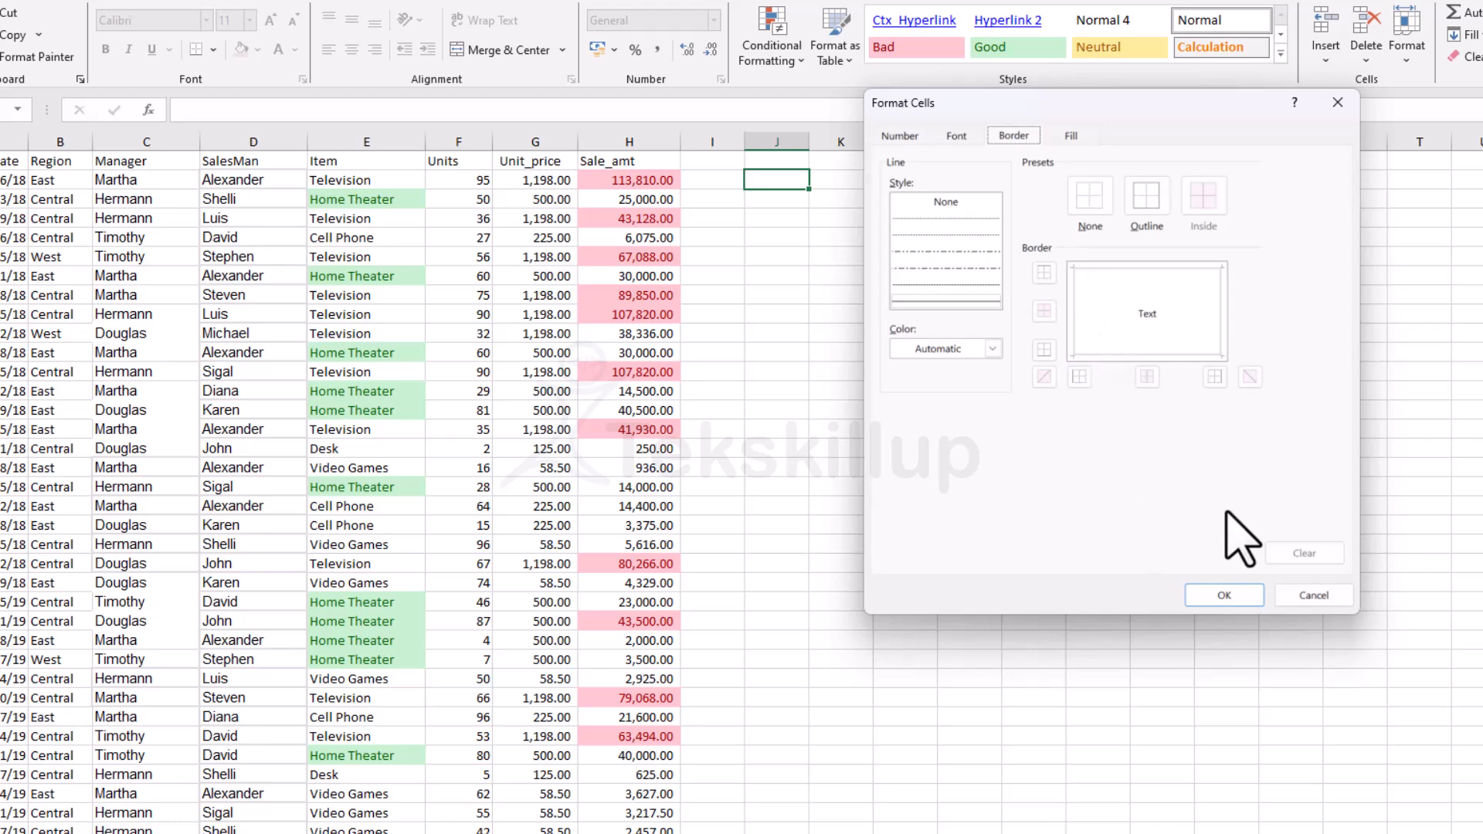
click(1288, 595)
click(1210, 549)
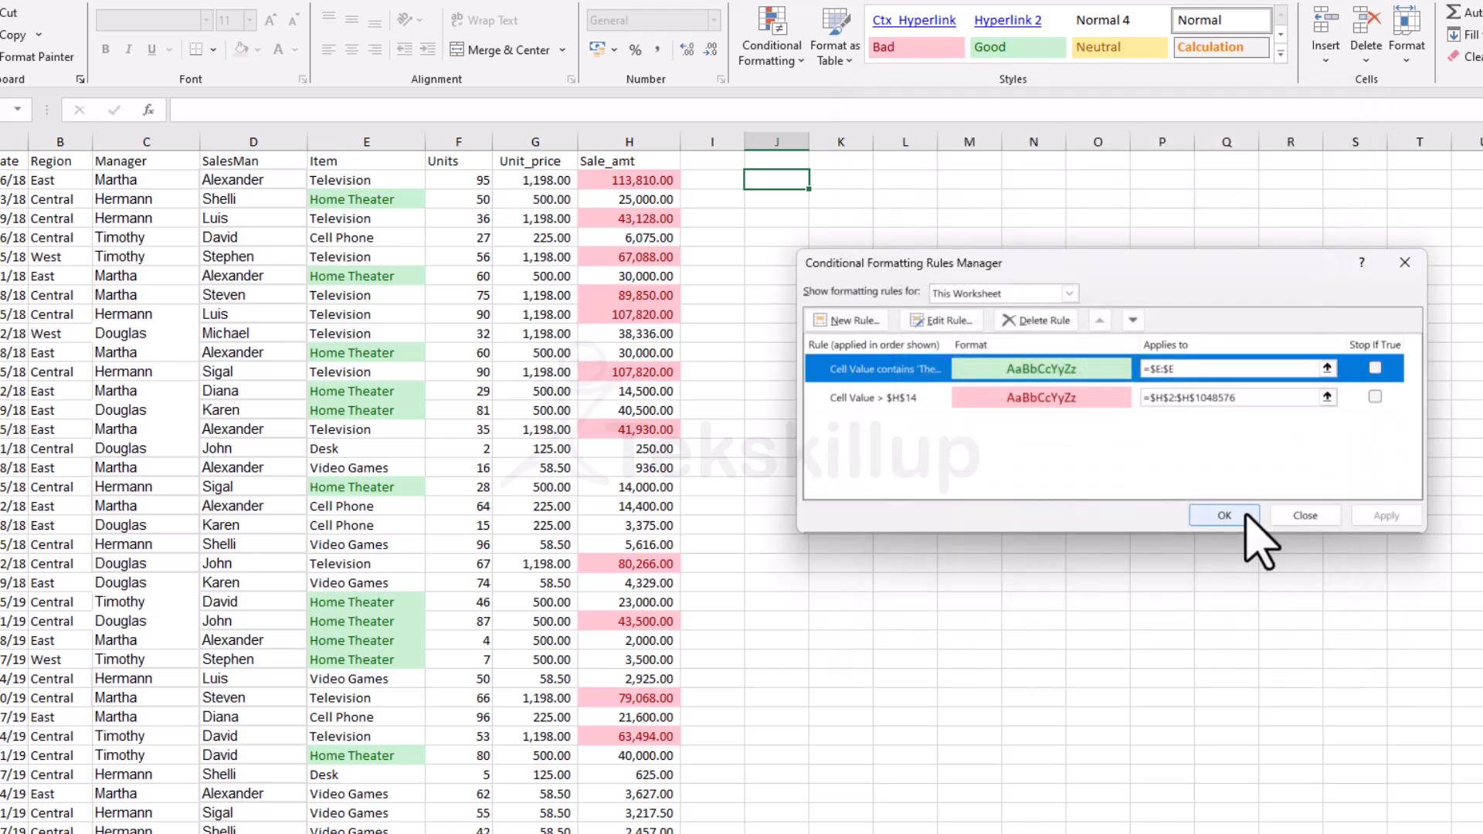
click(1225, 516)
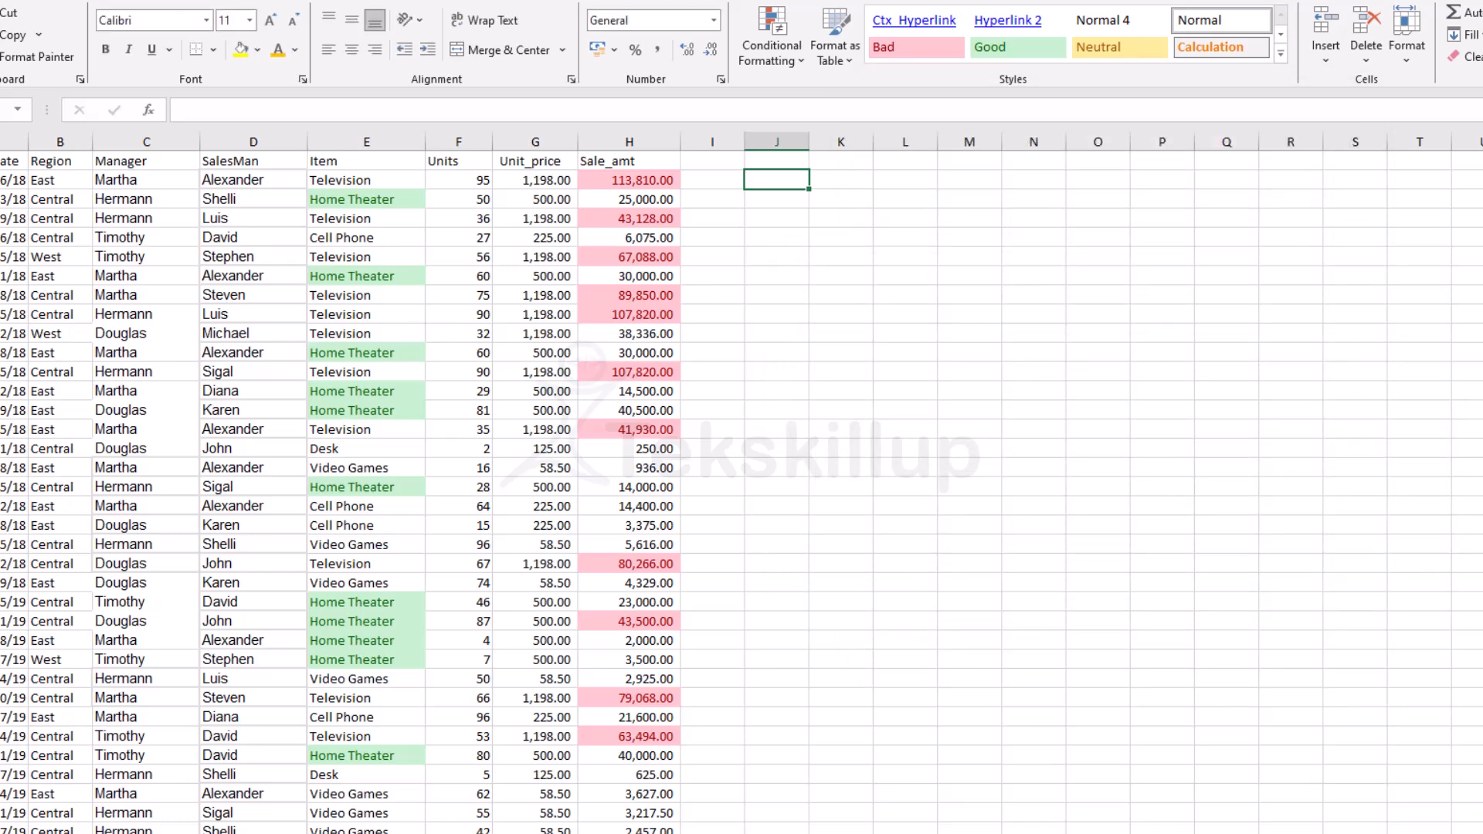